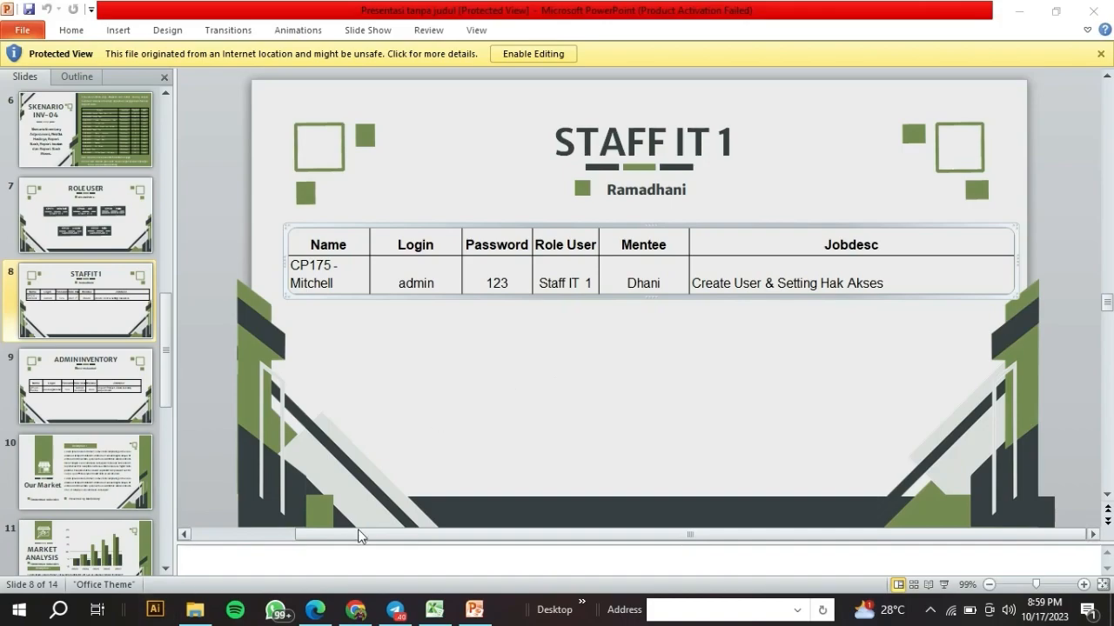
- Leave the STAFF IT 1 slide and switch to the Odoo Users list in Chrome
left_click(354, 609)
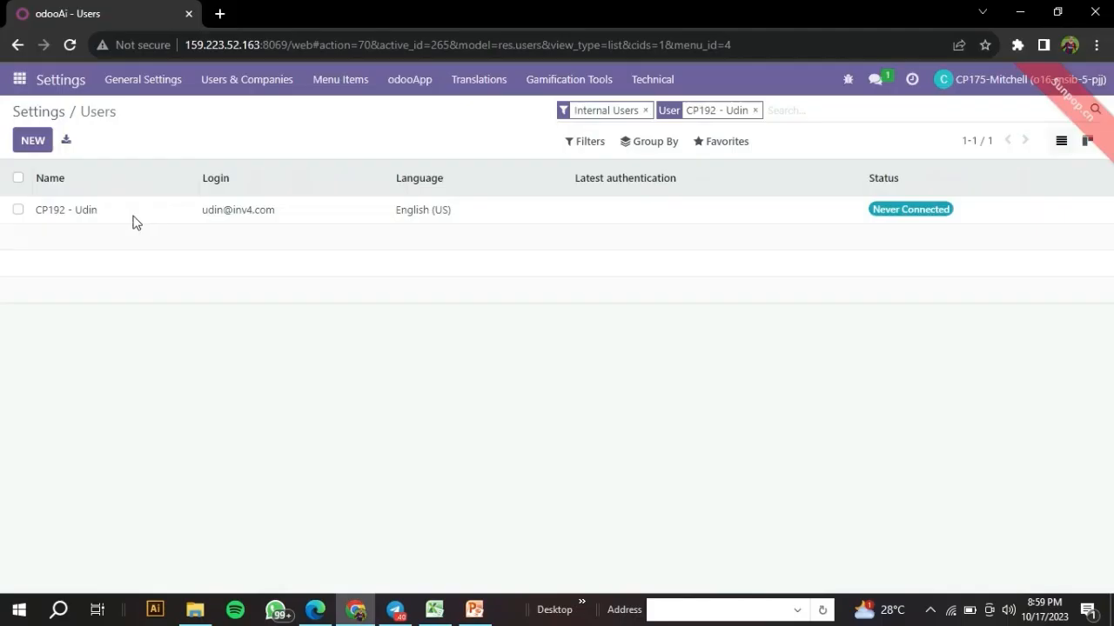
- From Settings > Manage Users, start importing user records via Favorites > Import records
left_click(56, 117)
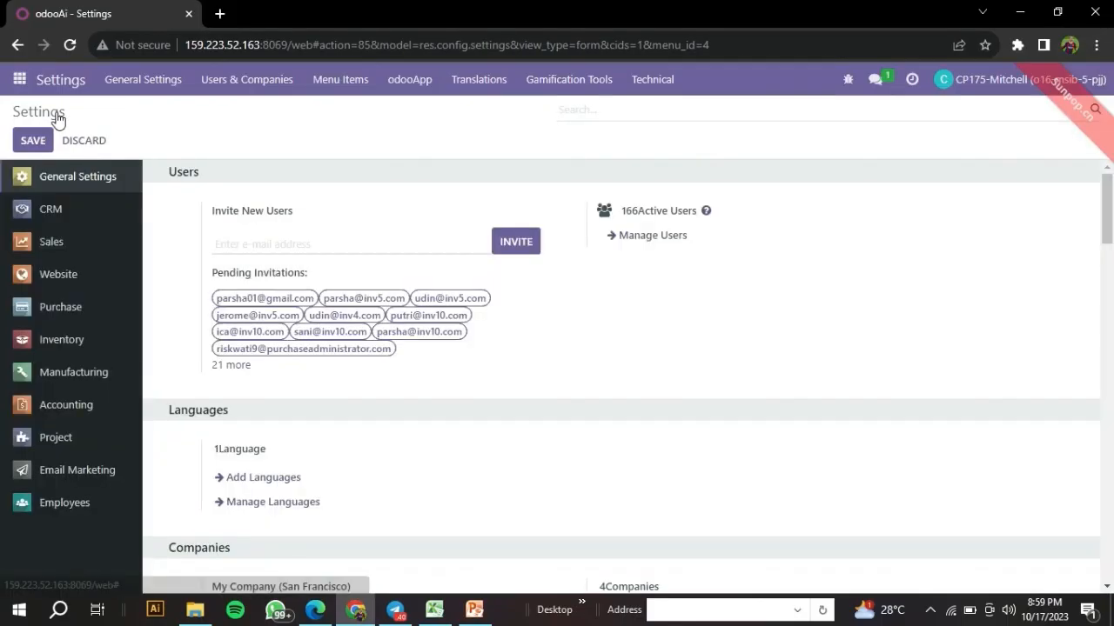
left_click(659, 237)
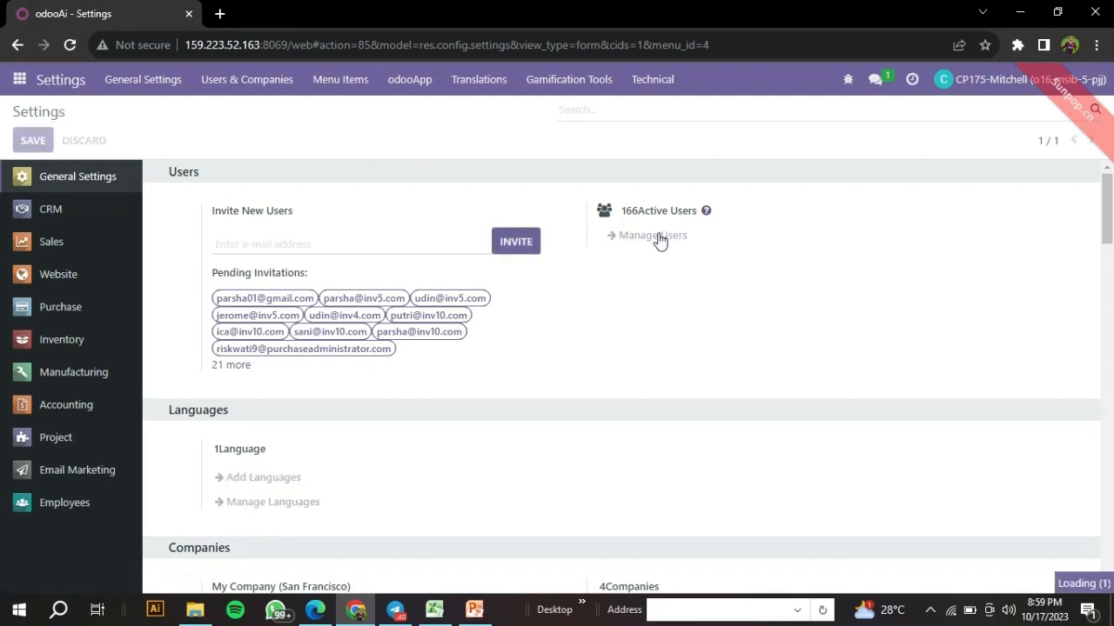
left_click(658, 237)
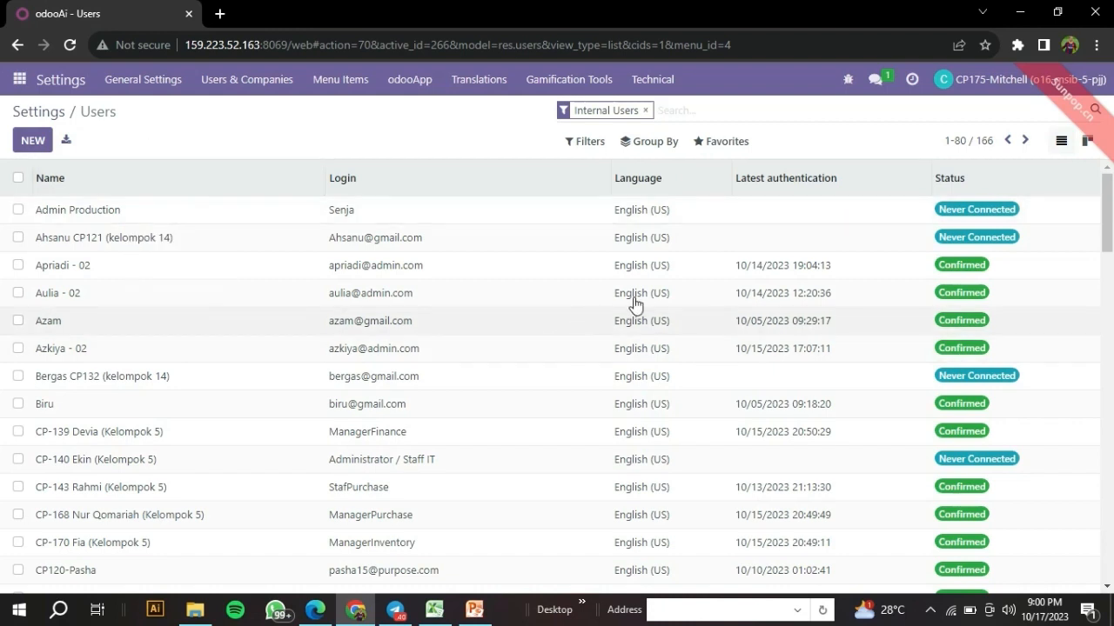
left_click(731, 150)
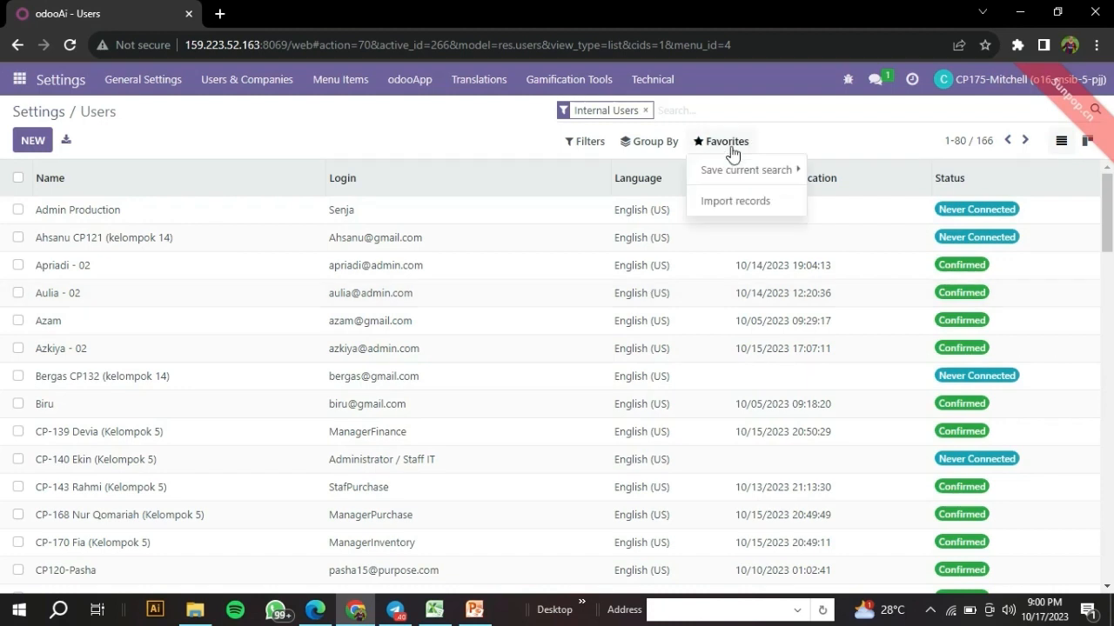
left_click(740, 214)
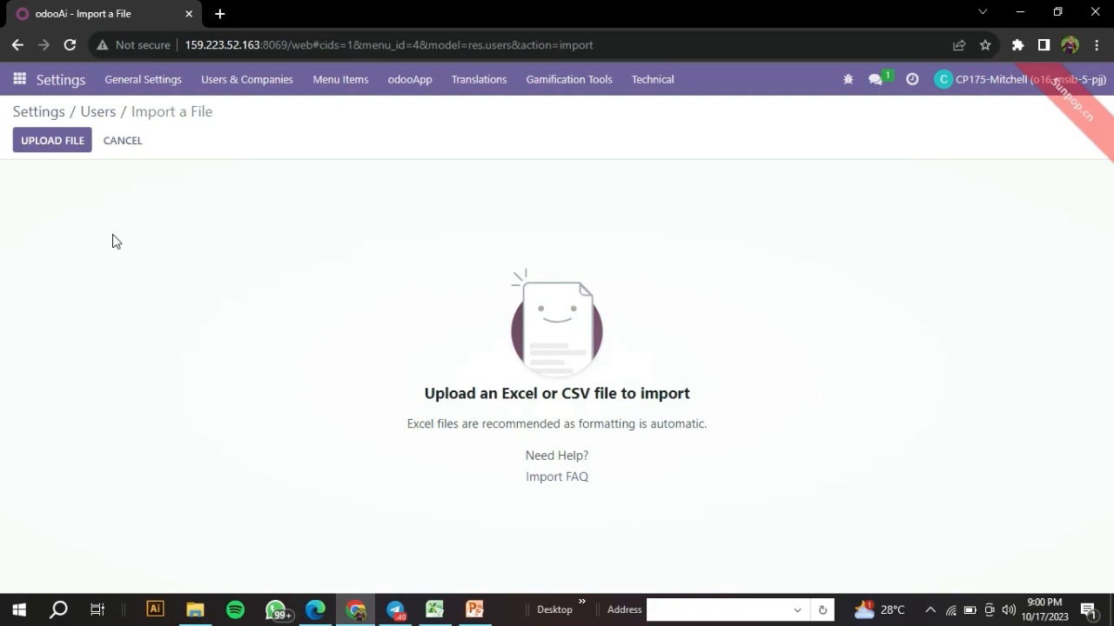
- Review the five users' names, logins and passwords (A1:C6) in Excel, then return to Odoo Users
left_click(435, 611)
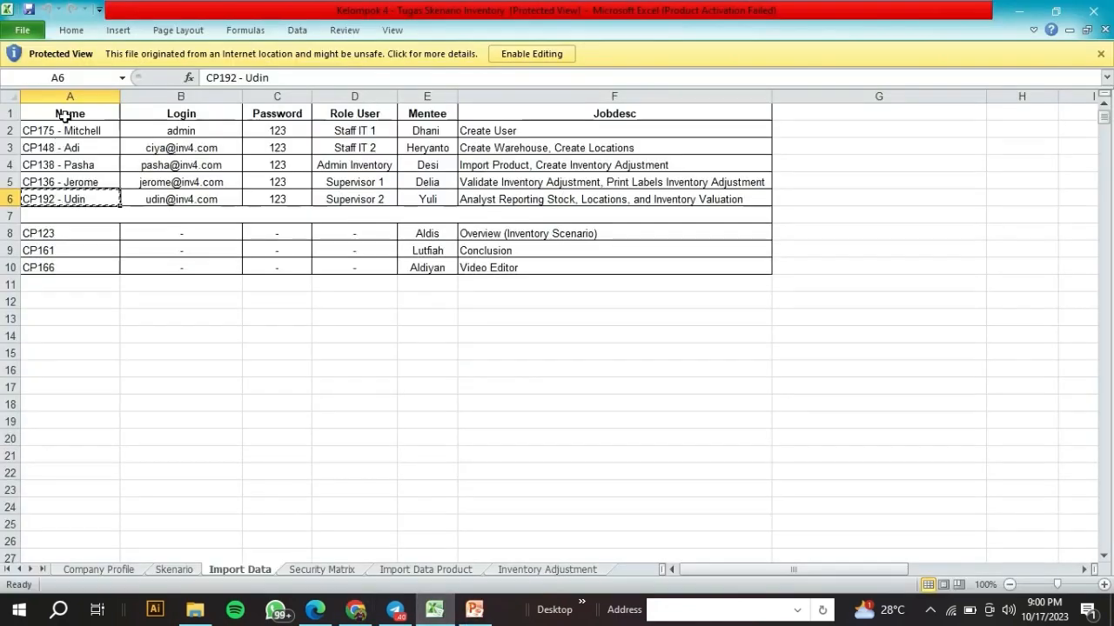
left_click_drag(62, 113, 271, 195)
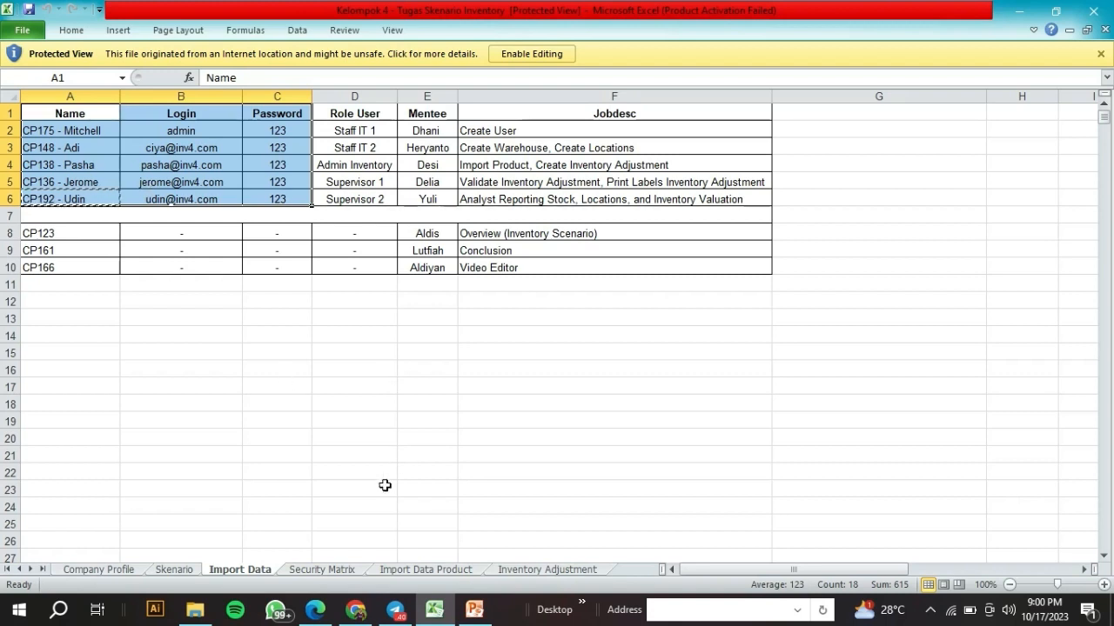
left_click(360, 610)
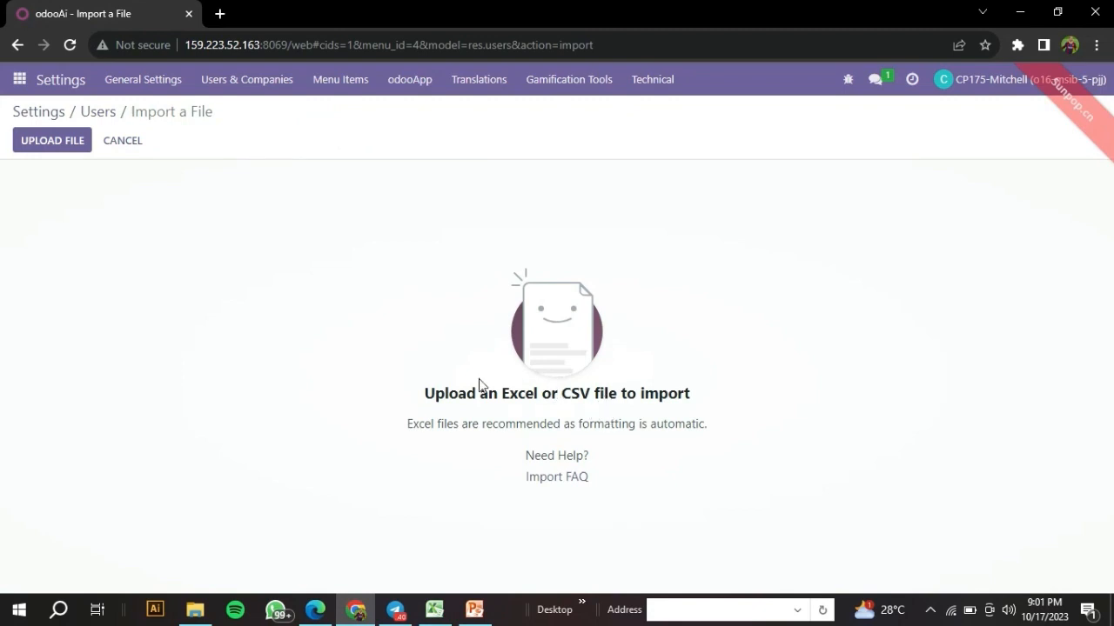
left_click(112, 115)
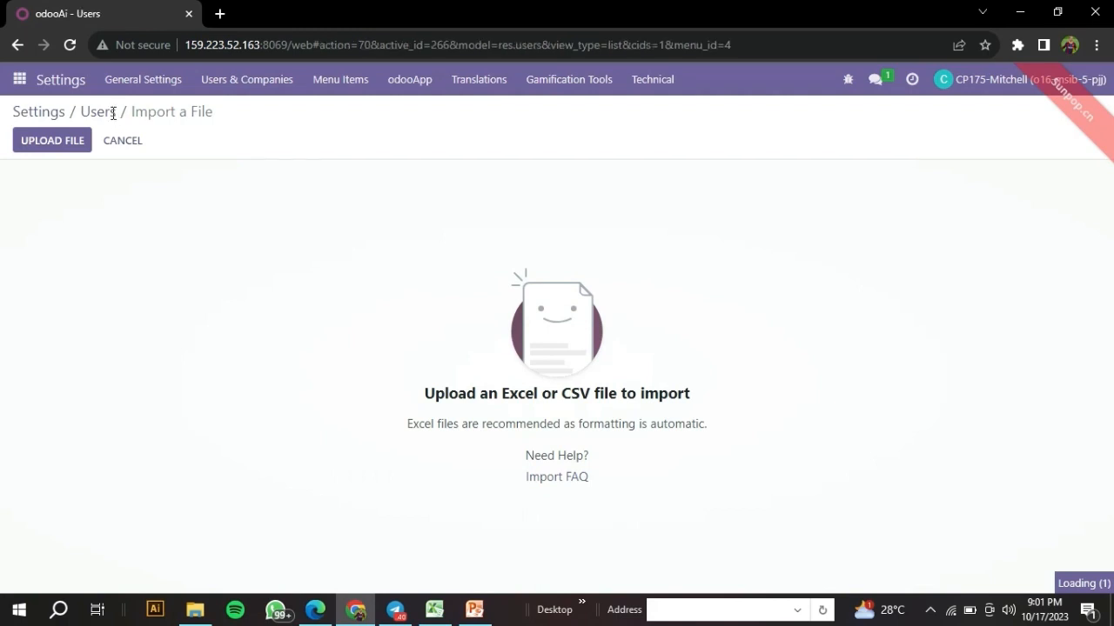
- Search Odoo users for the Staff IT 2 name copied from cell A3 and open the record
key("alt+Tab")
left_click(108, 148)
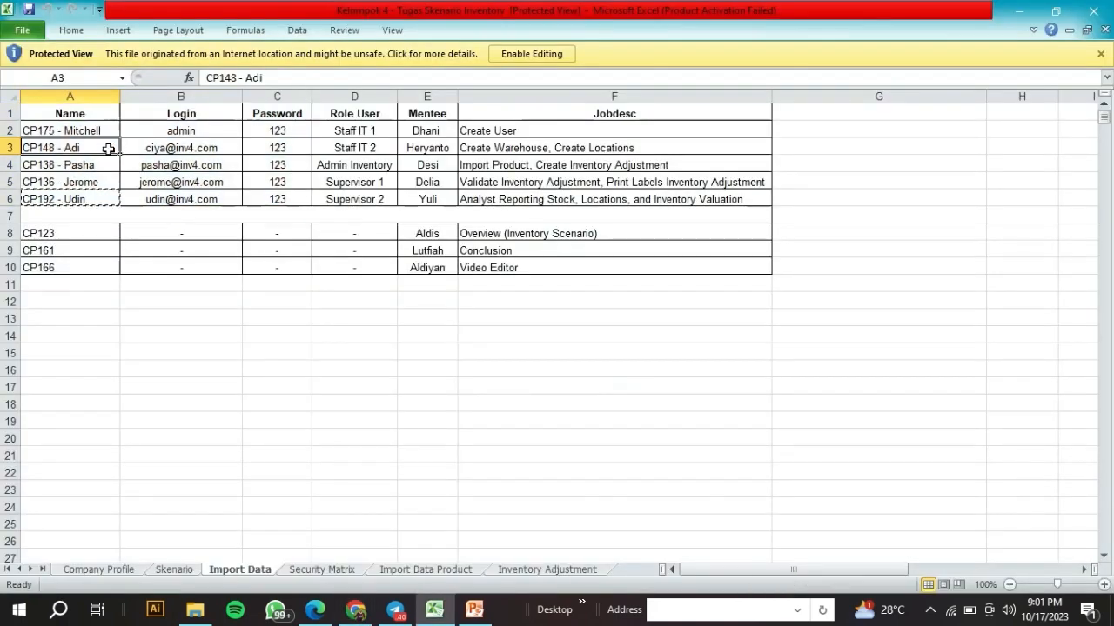
key("ctrl+c")
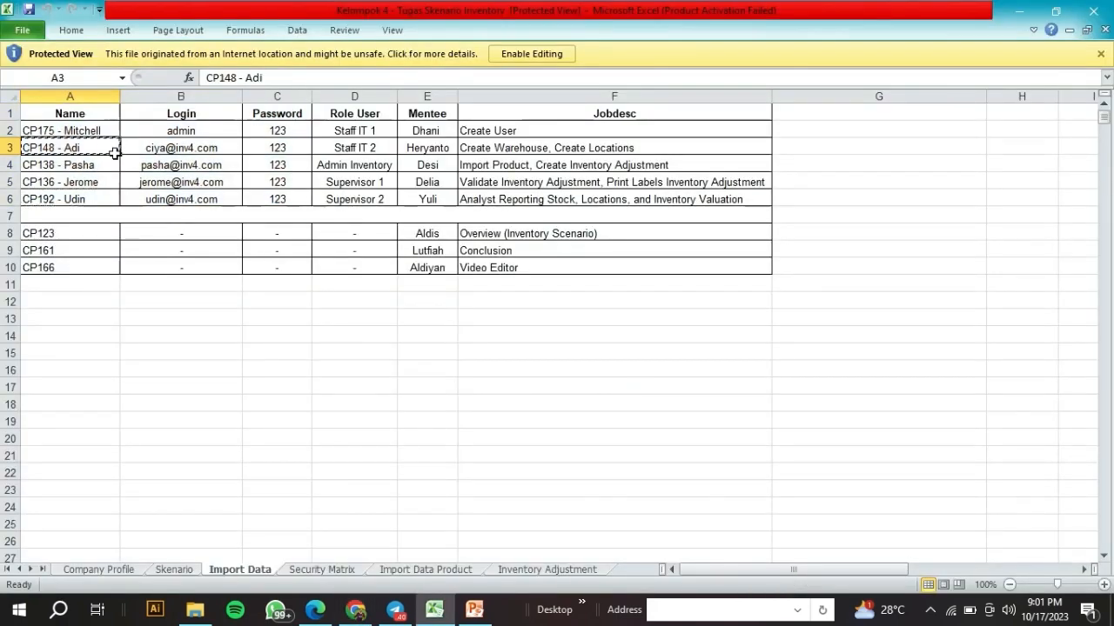
left_click(356, 610)
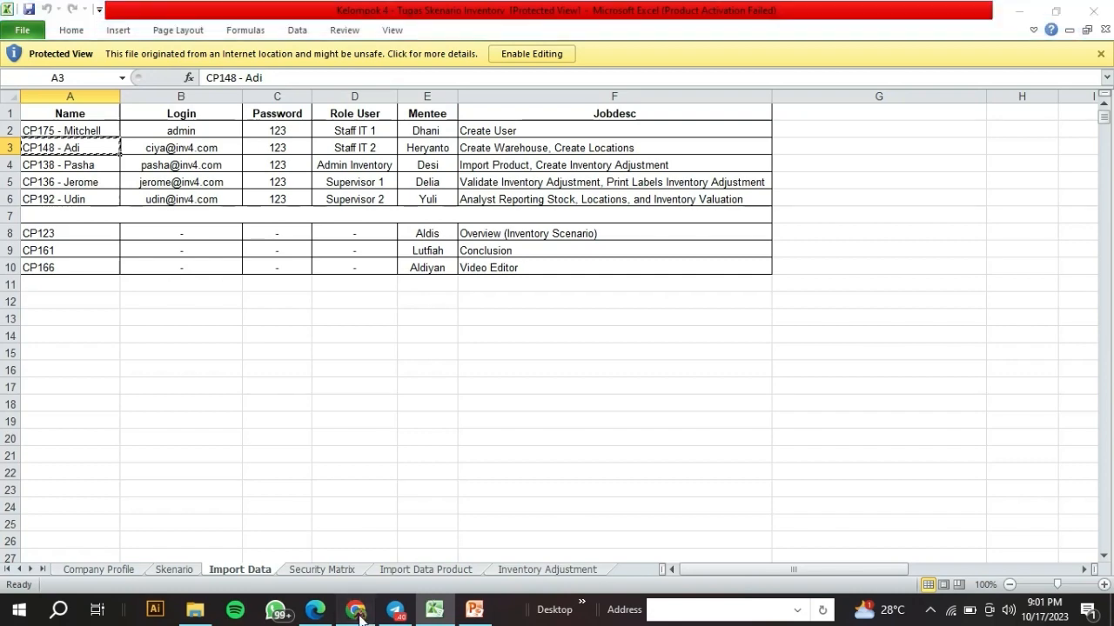
key("ctrl+v")
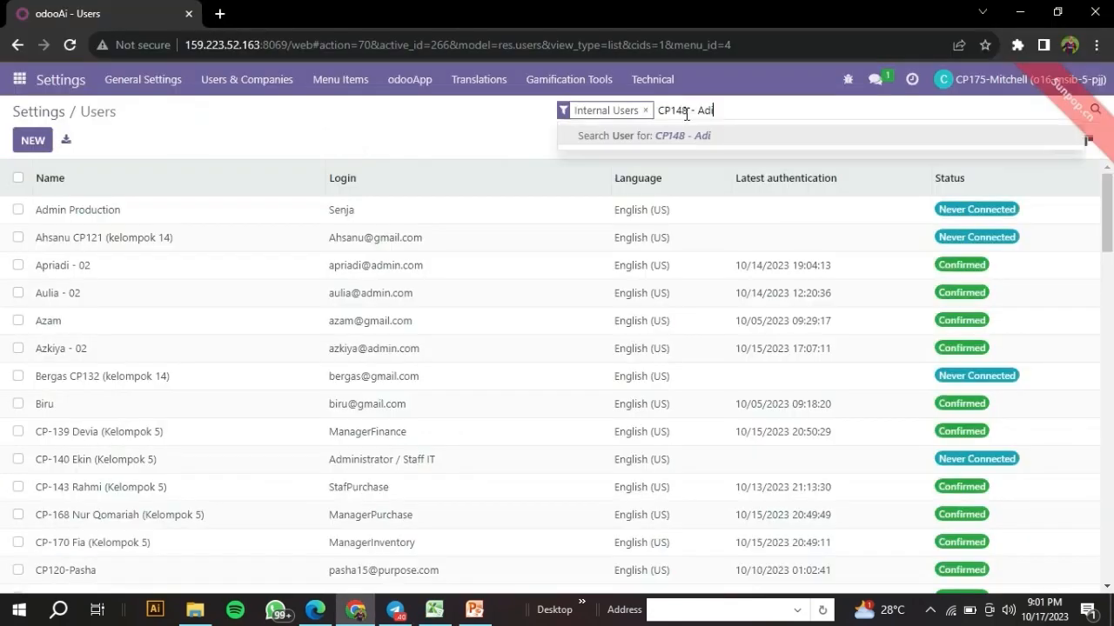
key("Return")
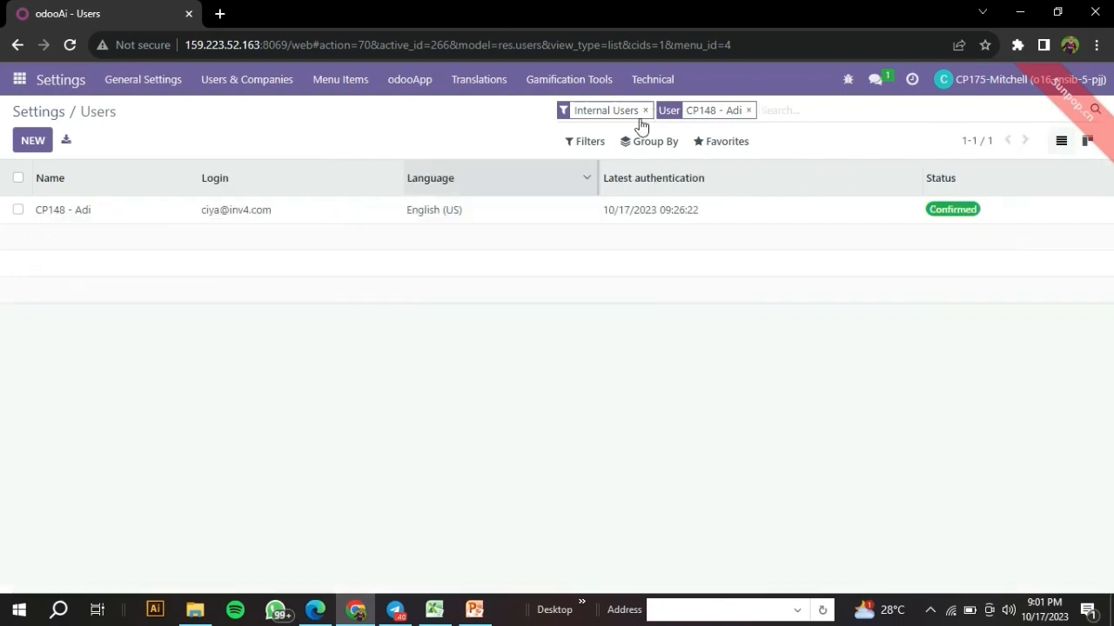
left_click(411, 211)
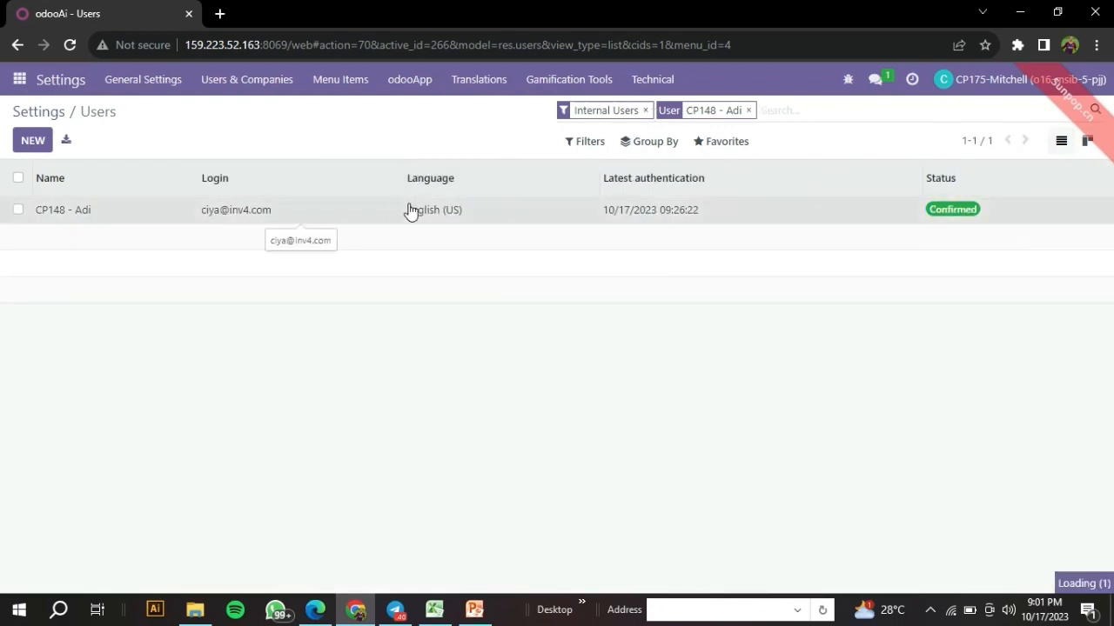
- Review the user's Administrator access rights, then return to the Excel sheet
scroll(417, 210, "down", 5)
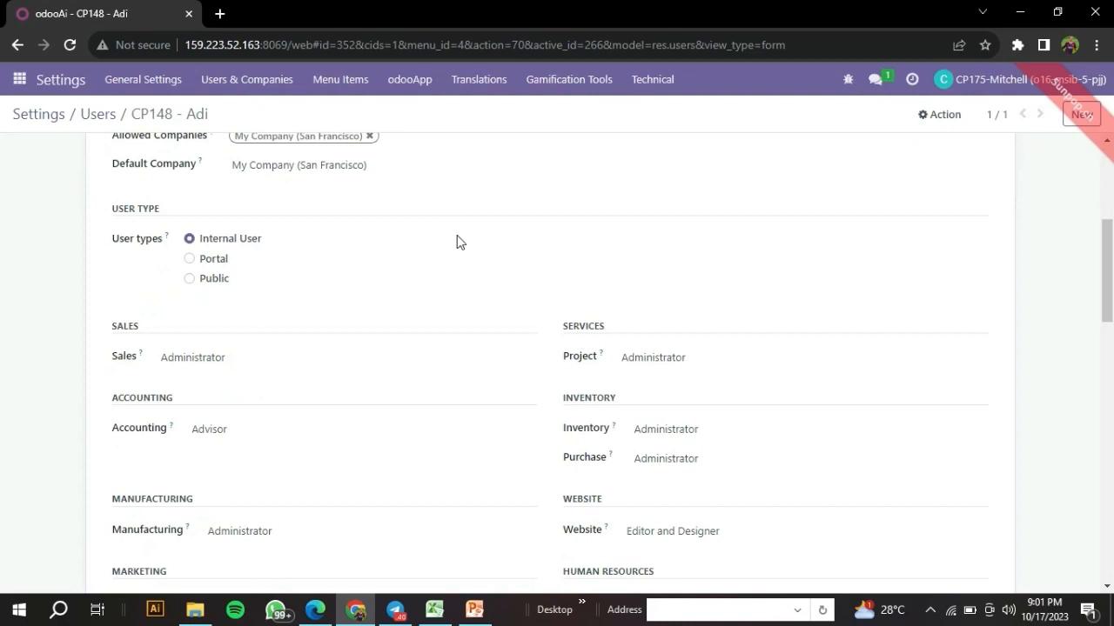
scroll(371, 216, "down", 2)
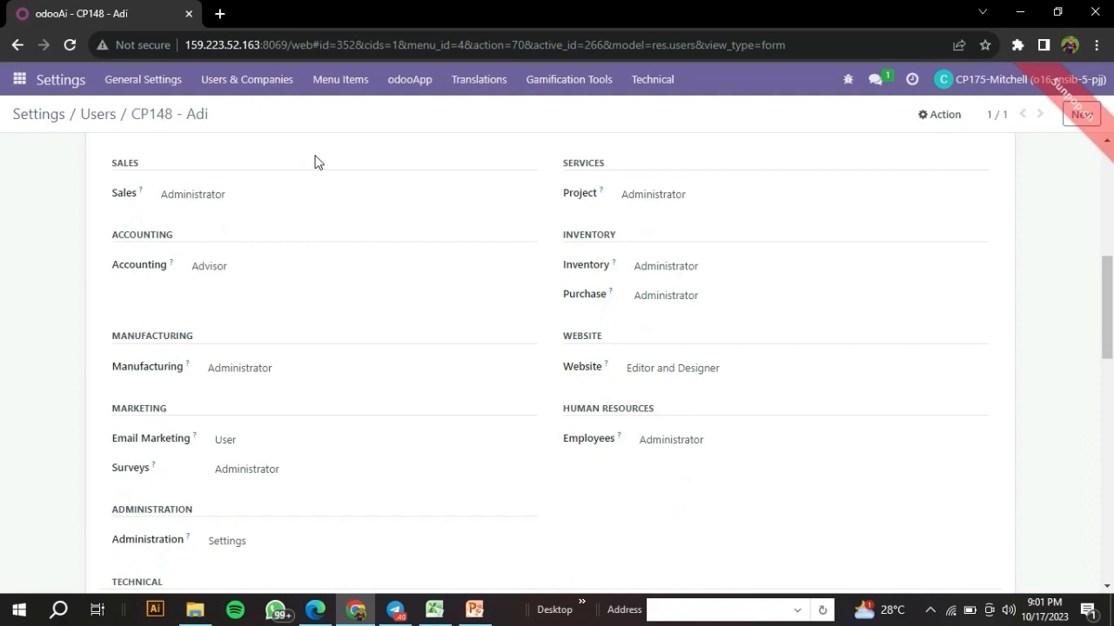
scroll(585, 413, "down", 1)
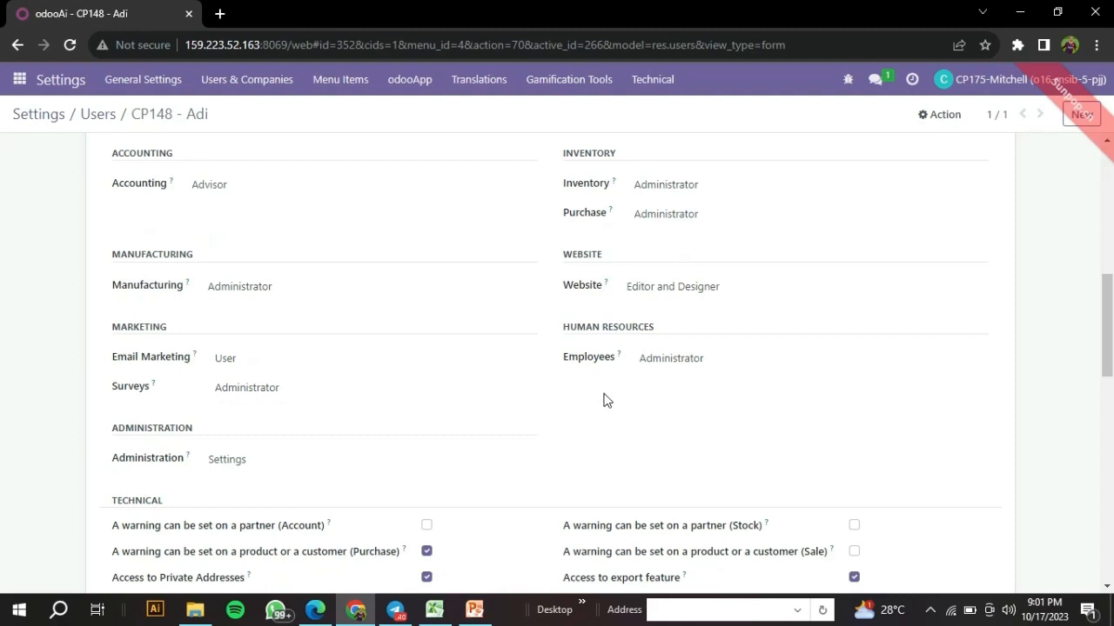
scroll(606, 400, "up", 2)
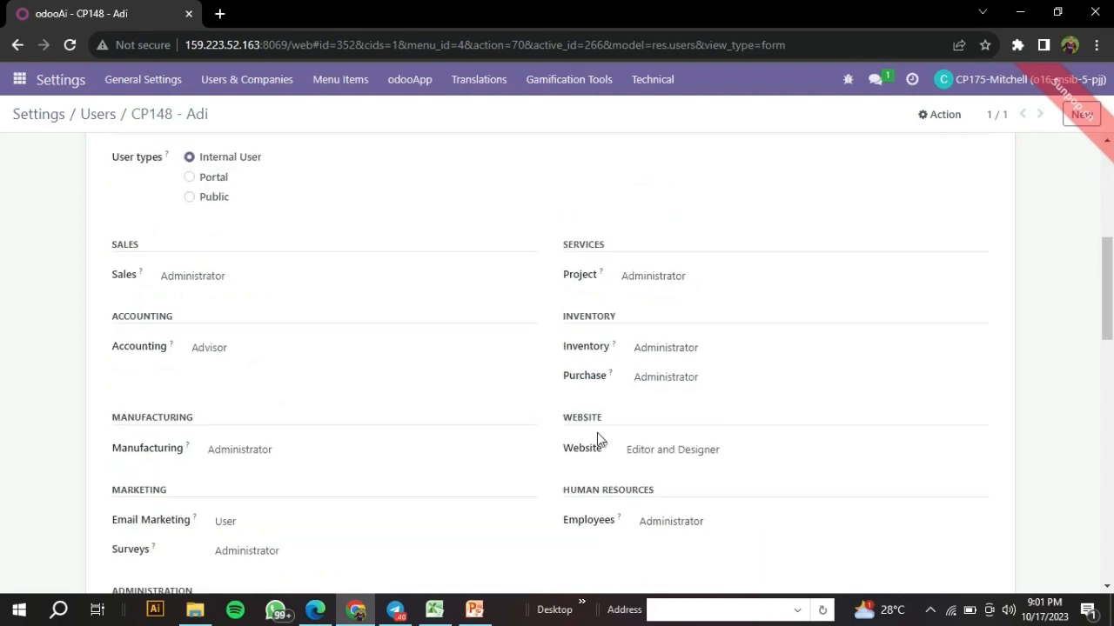
scroll(509, 384, "up", 2)
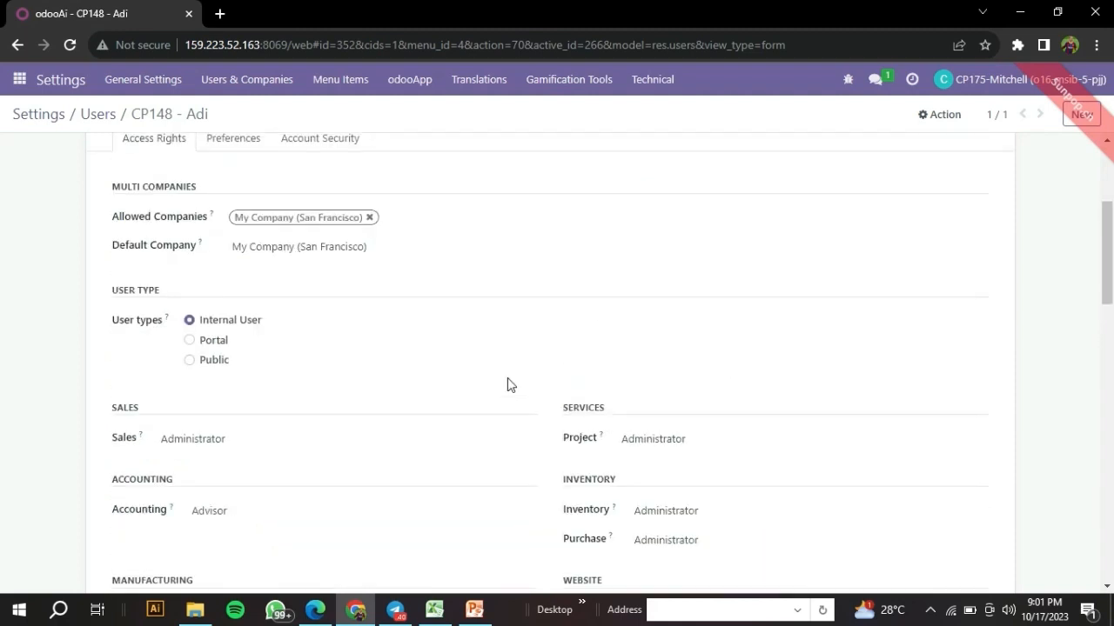
scroll(508, 381, "up", 3)
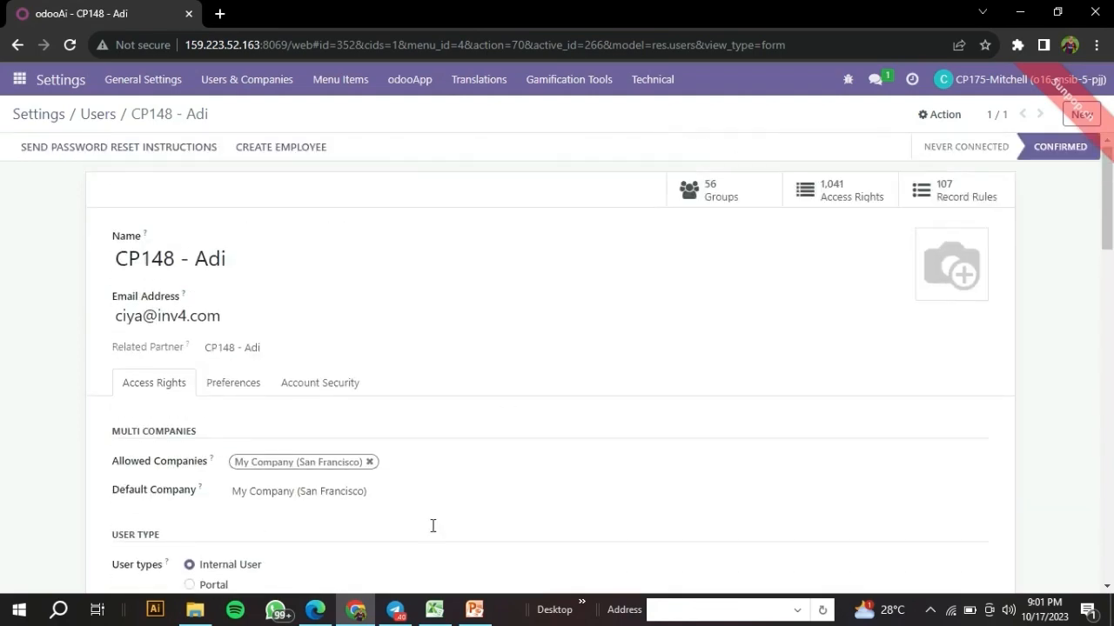
key("alt+Tab")
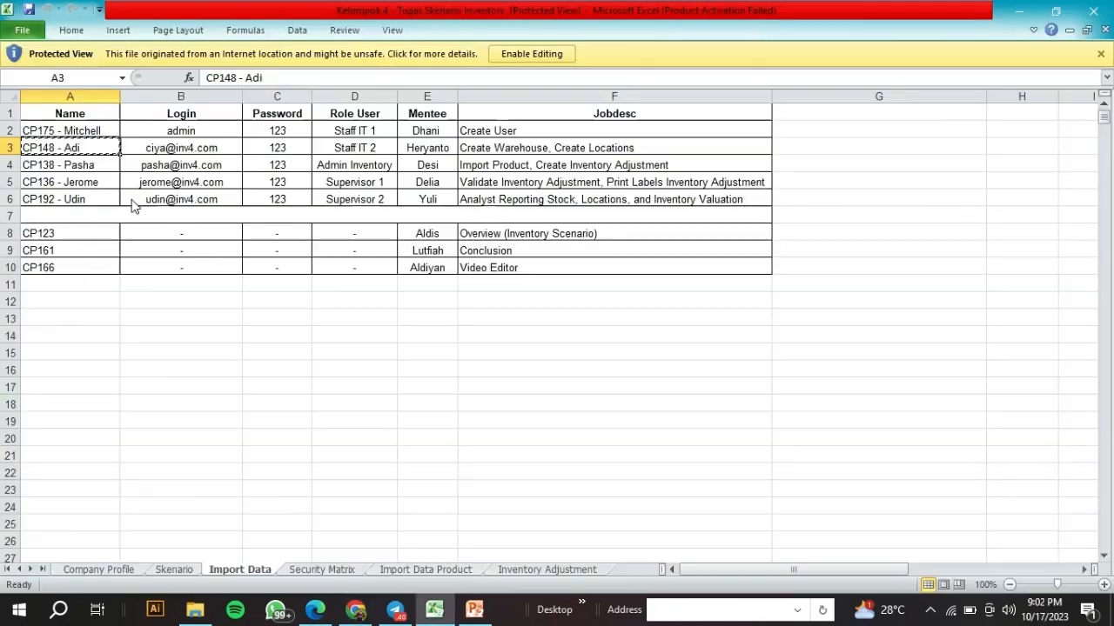
- Search Odoo users for the Admin Inventory name copied from cell A4 and open the record
left_click(89, 165)
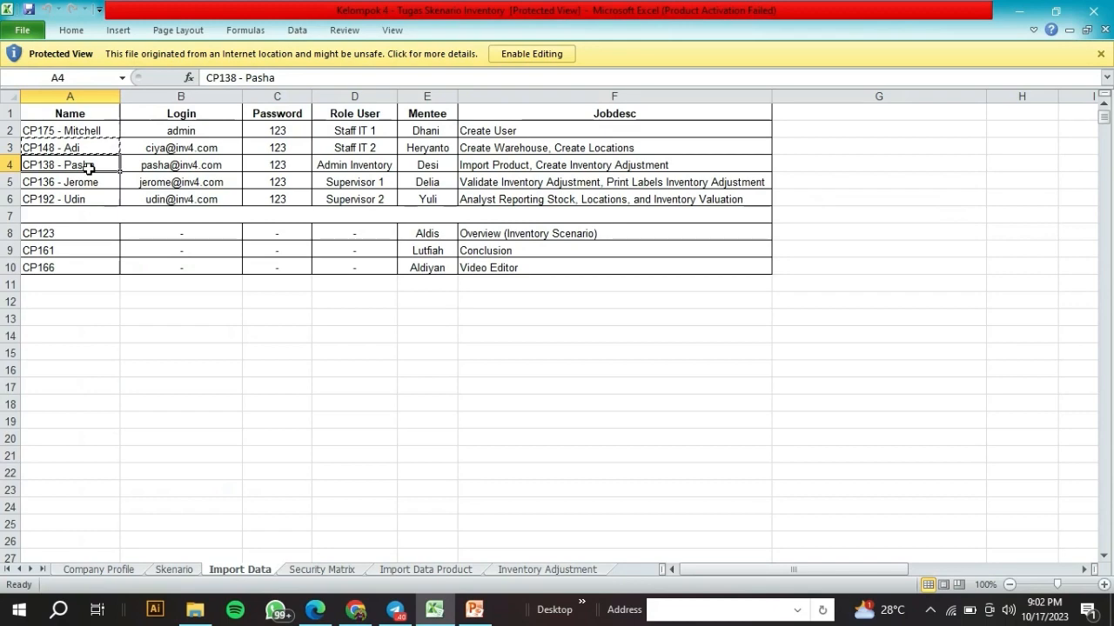
key("ctrl+c")
left_click(355, 612)
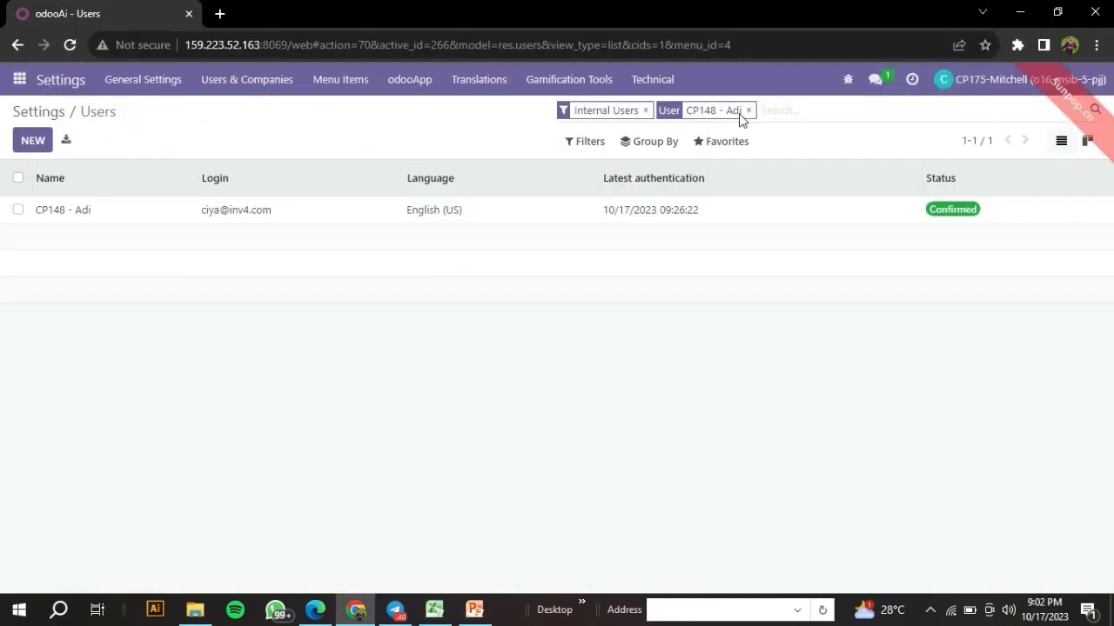
left_click(745, 114)
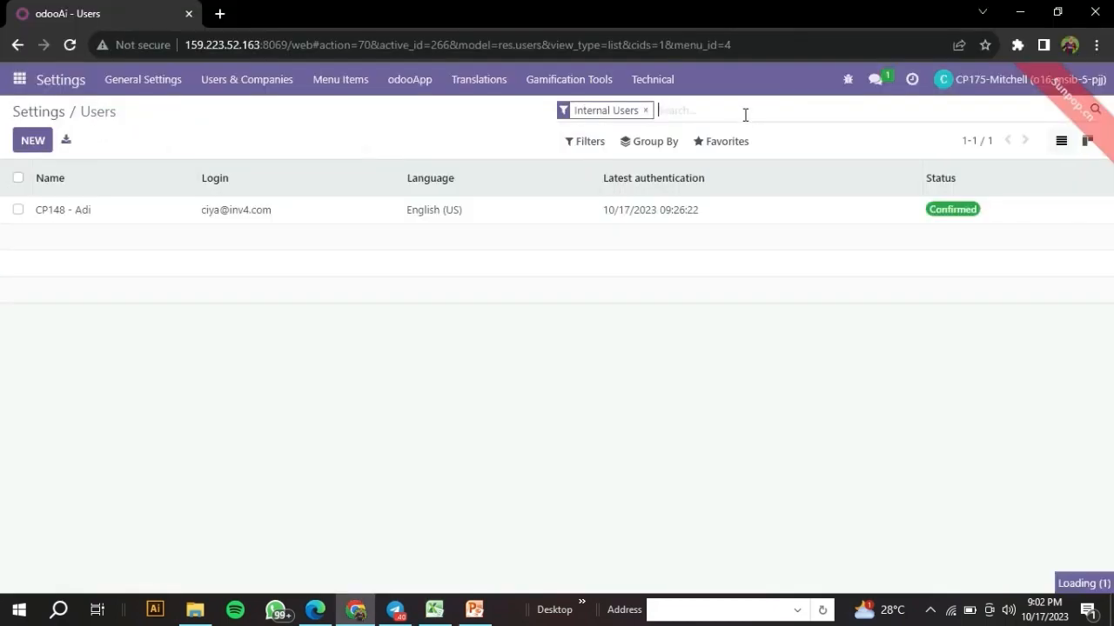
key("ctrl+v")
key("Return")
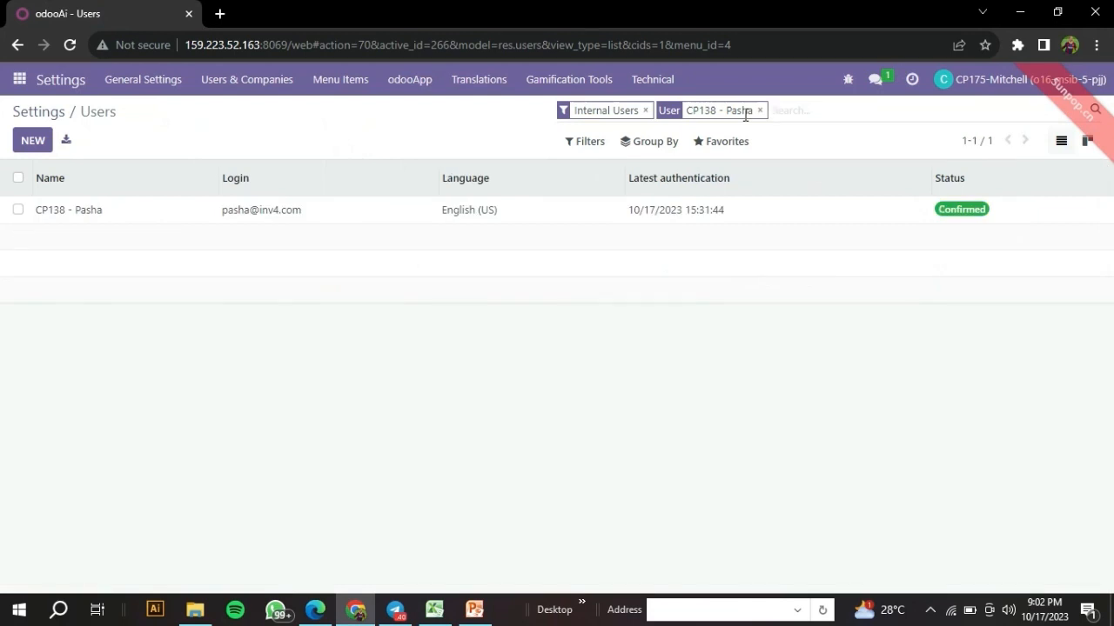
left_click(709, 221)
- Confirm Inventory Administrator and Purchase User rights, then select cell A5 in Excel
scroll(628, 379, "down", 6)
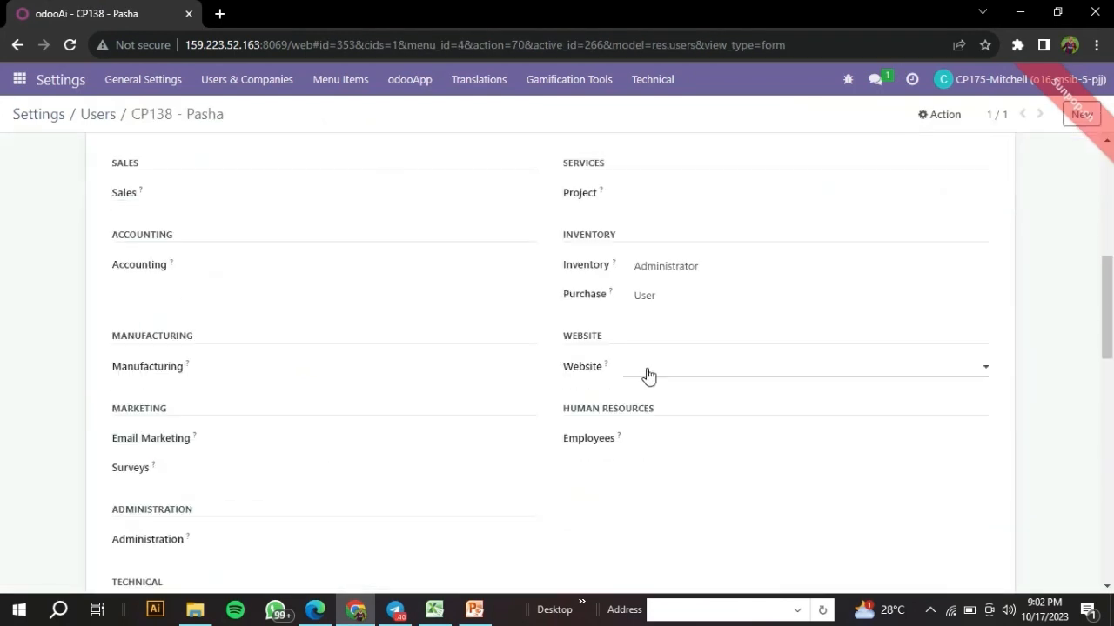
scroll(646, 375, "up", 1)
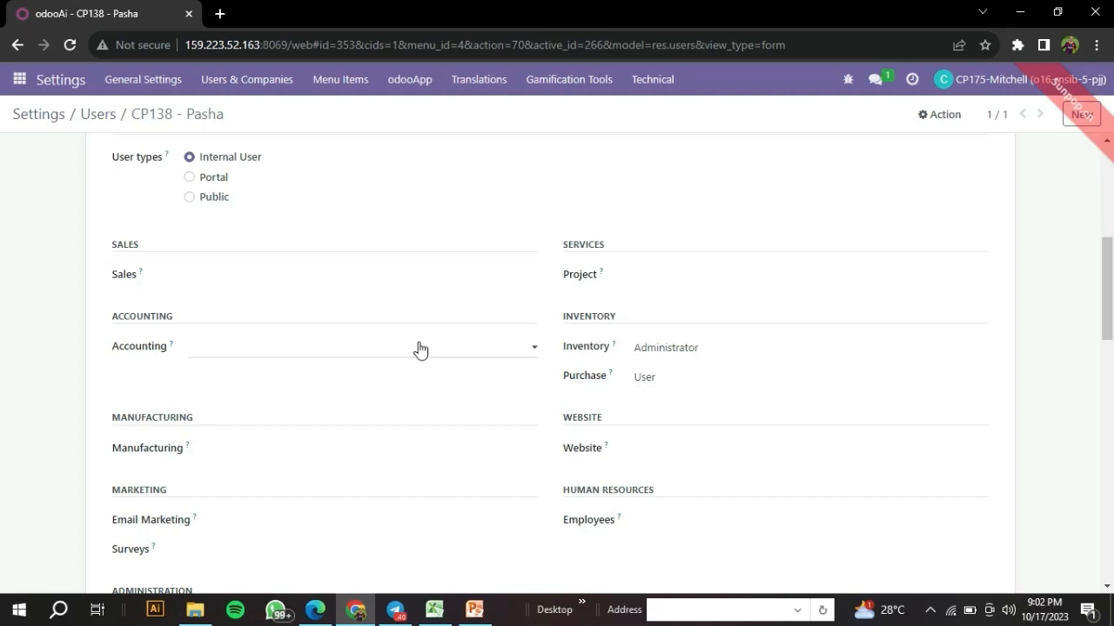
scroll(444, 337, "up", 2)
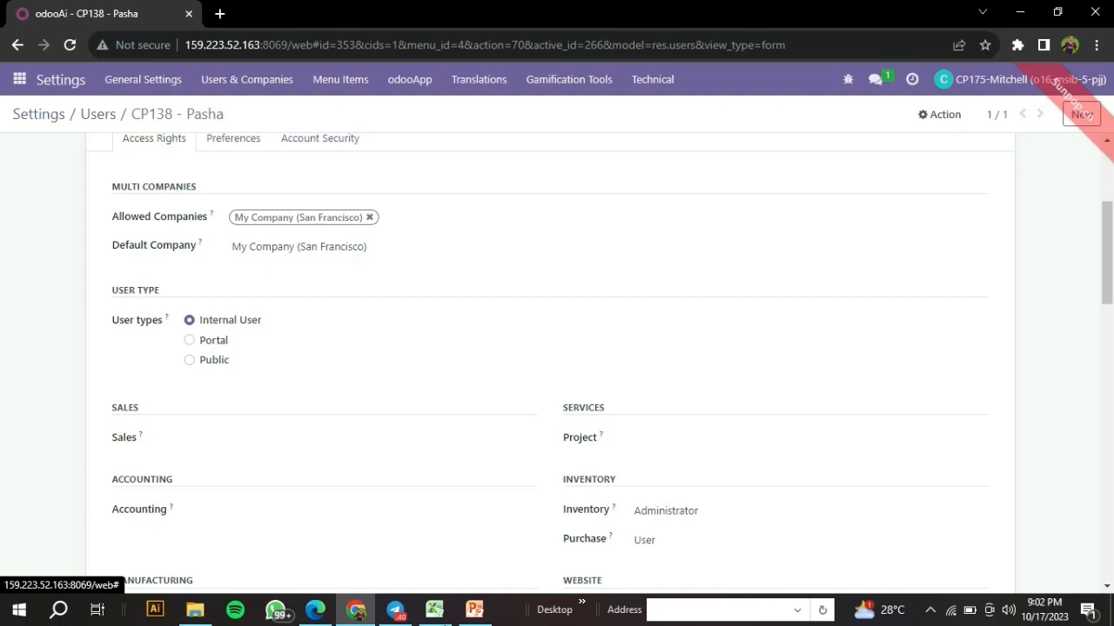
key("alt+Tab")
left_click(90, 182)
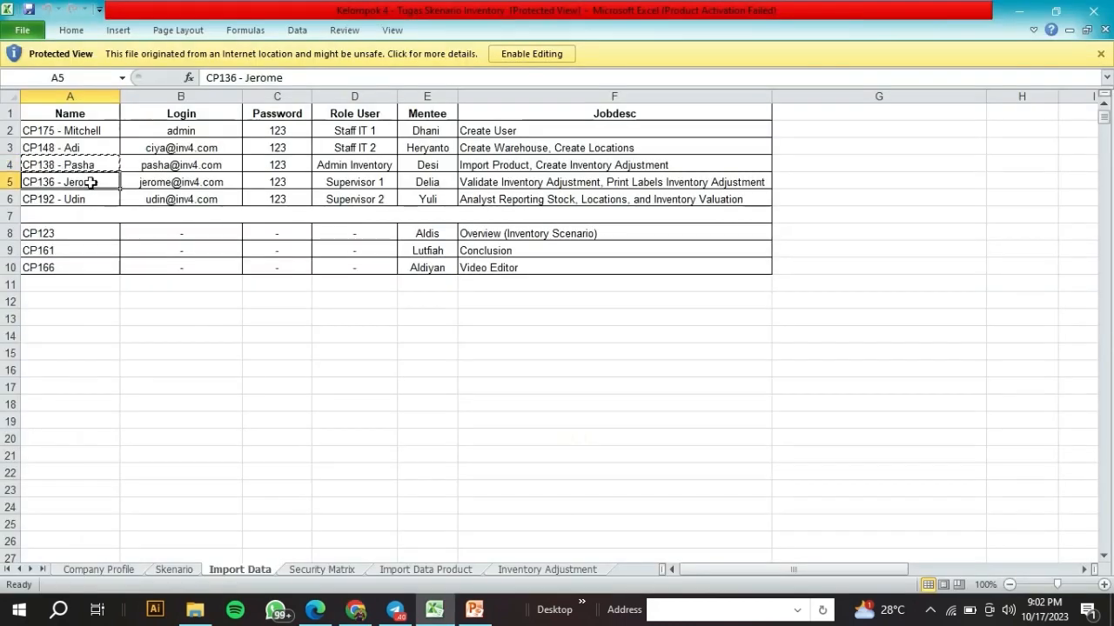
- Search Odoo users for the Supervisor 1 name copied from cell A5 and open the record
key("ctrl+c")
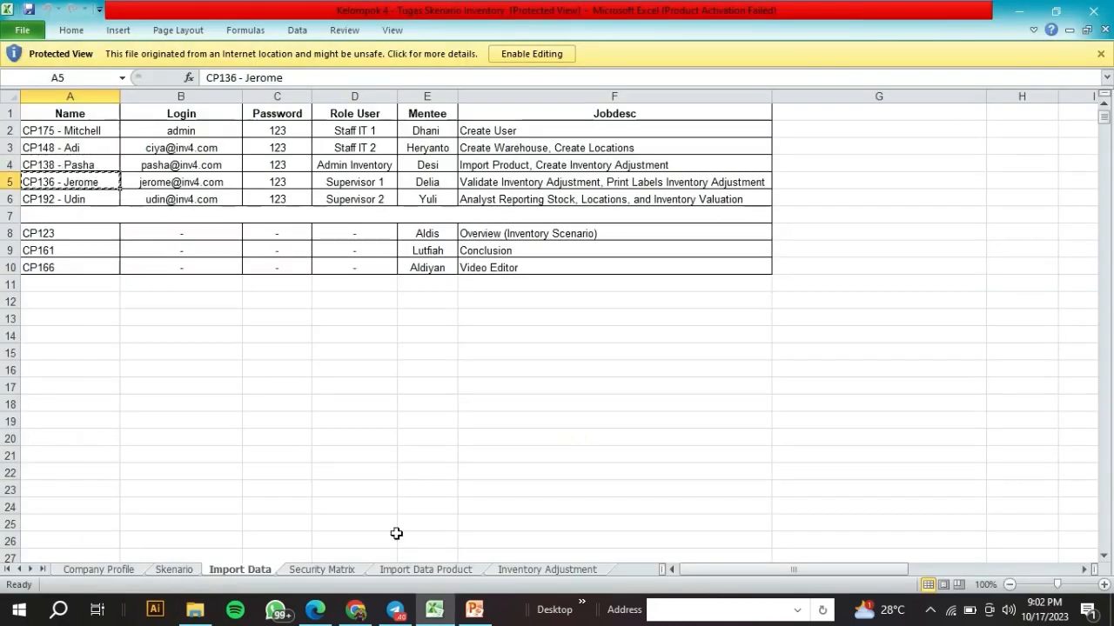
left_click(373, 616)
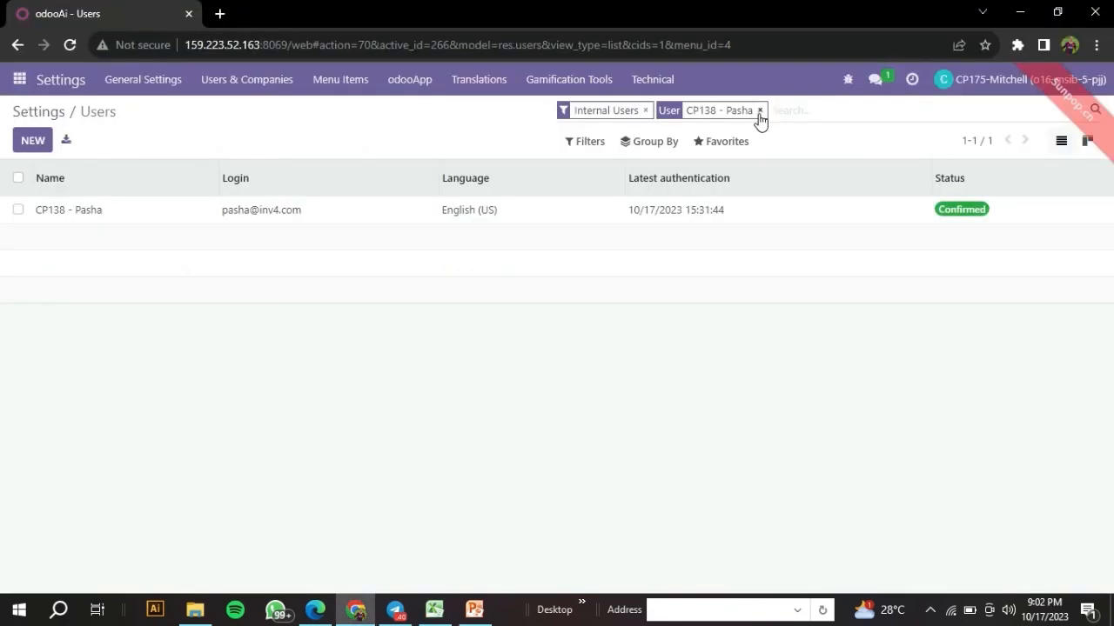
left_click(759, 115)
key("ctrl+v")
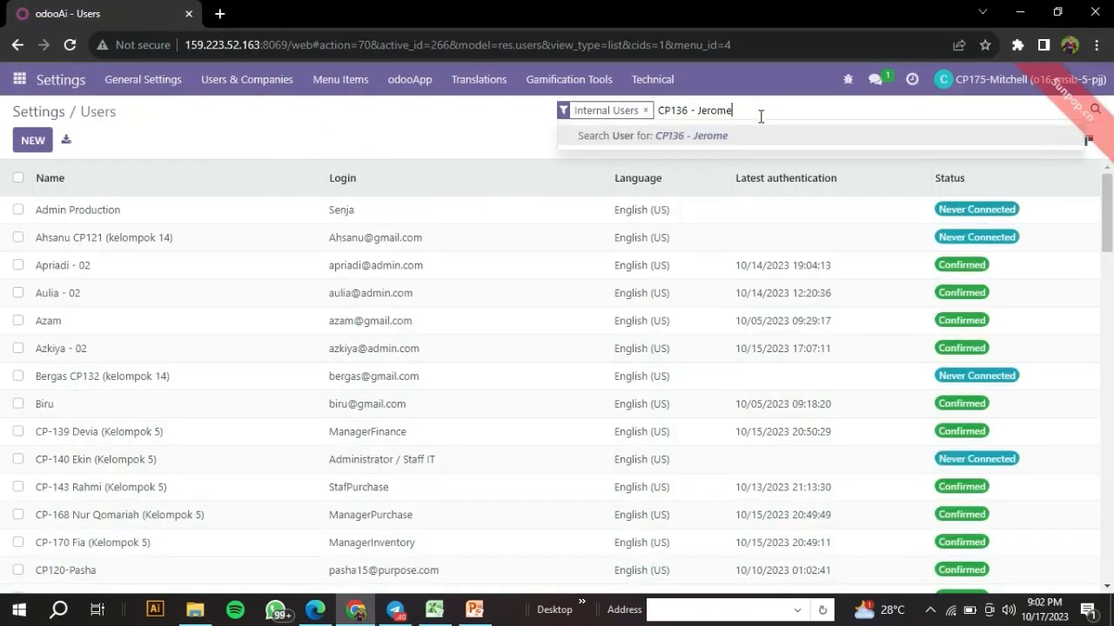
key("Return")
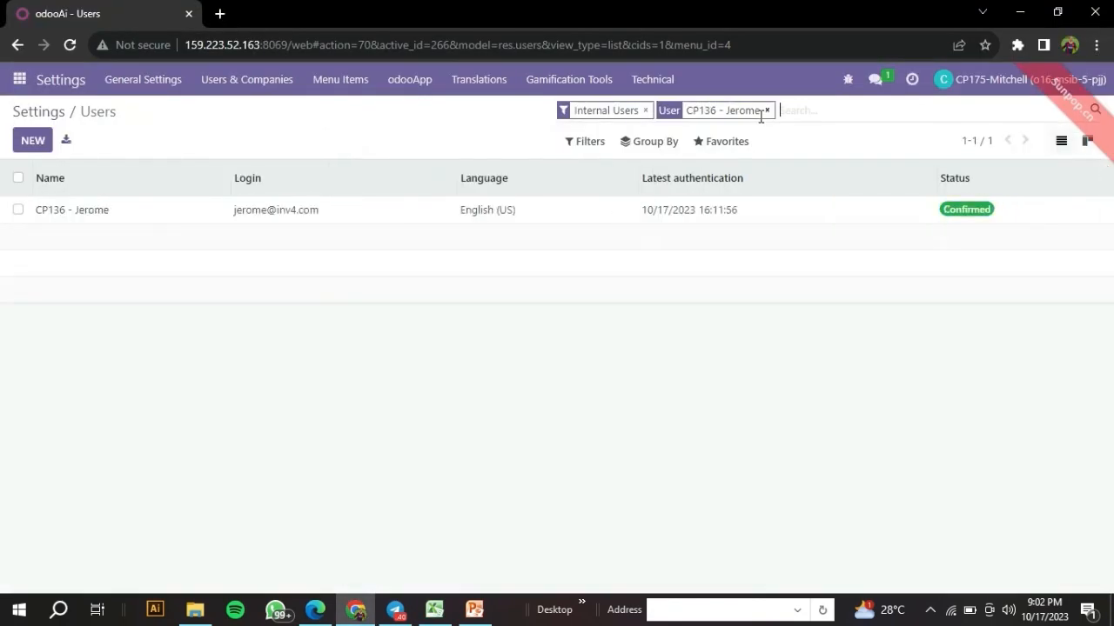
left_click(831, 204)
- Confirm Inventory Administrator and Purchase User rights, then select cell A6 in Excel
scroll(675, 233, "down", 6)
scroll(675, 233, "up", 3)
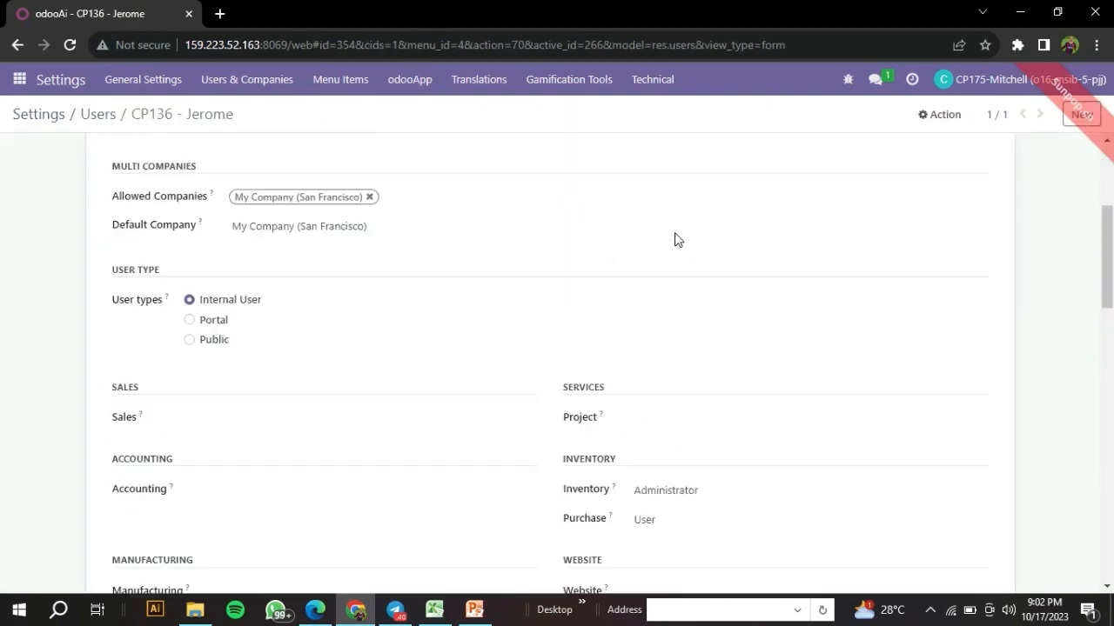
scroll(677, 237, "up", 3)
scroll(678, 231, "down", 5)
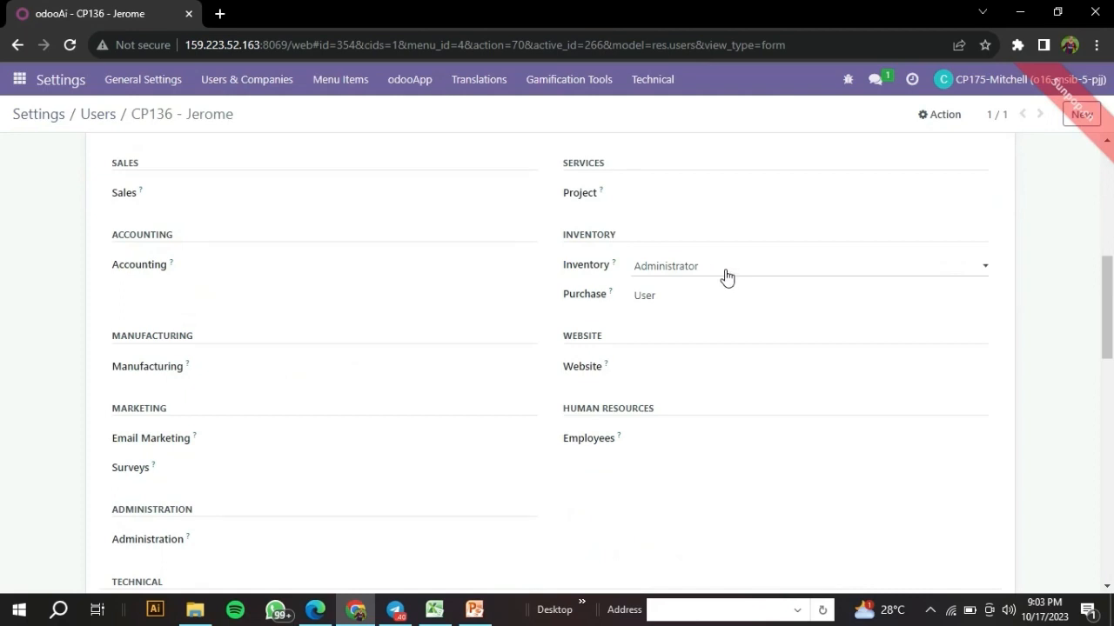
scroll(727, 277, "up", 1)
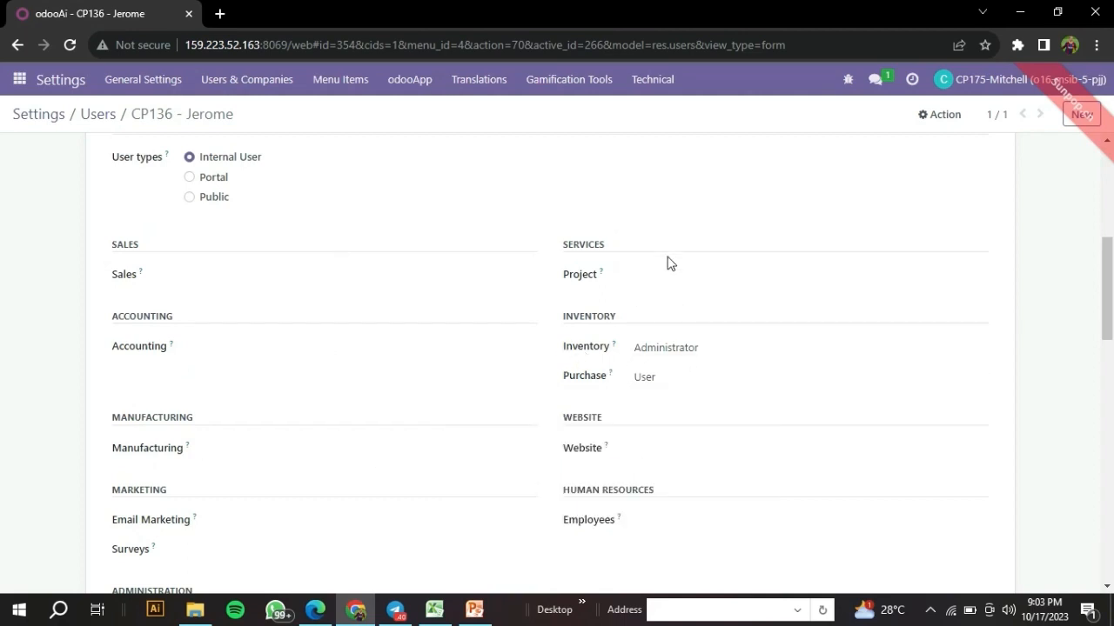
mouse_move(615, 342)
scroll(474, 267, "up", 4)
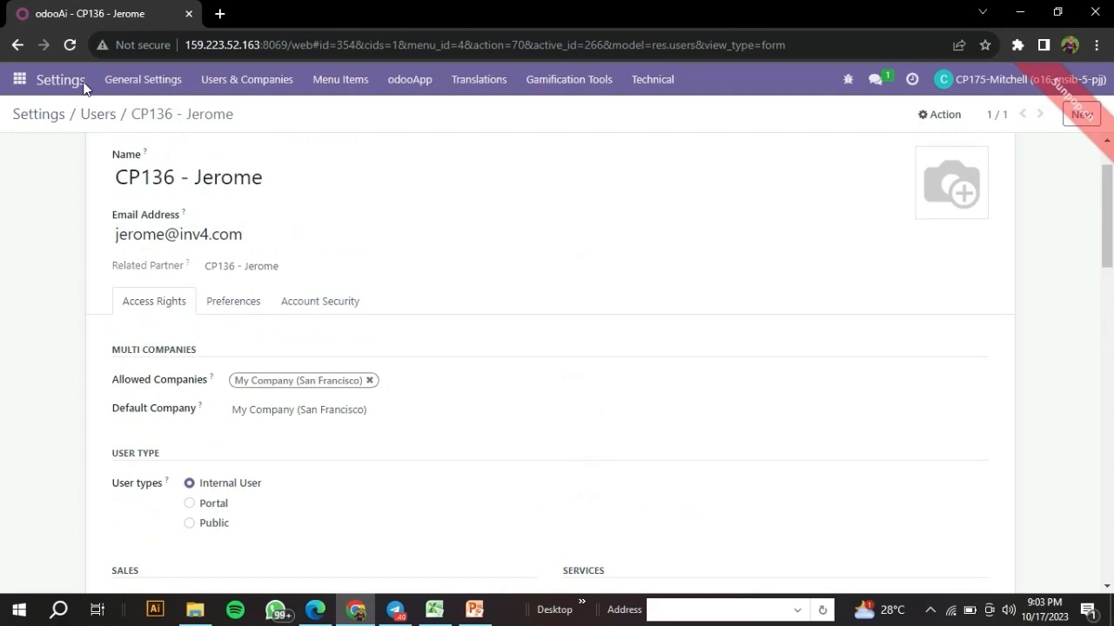
scroll(474, 267, "up", 1)
left_click(434, 609)
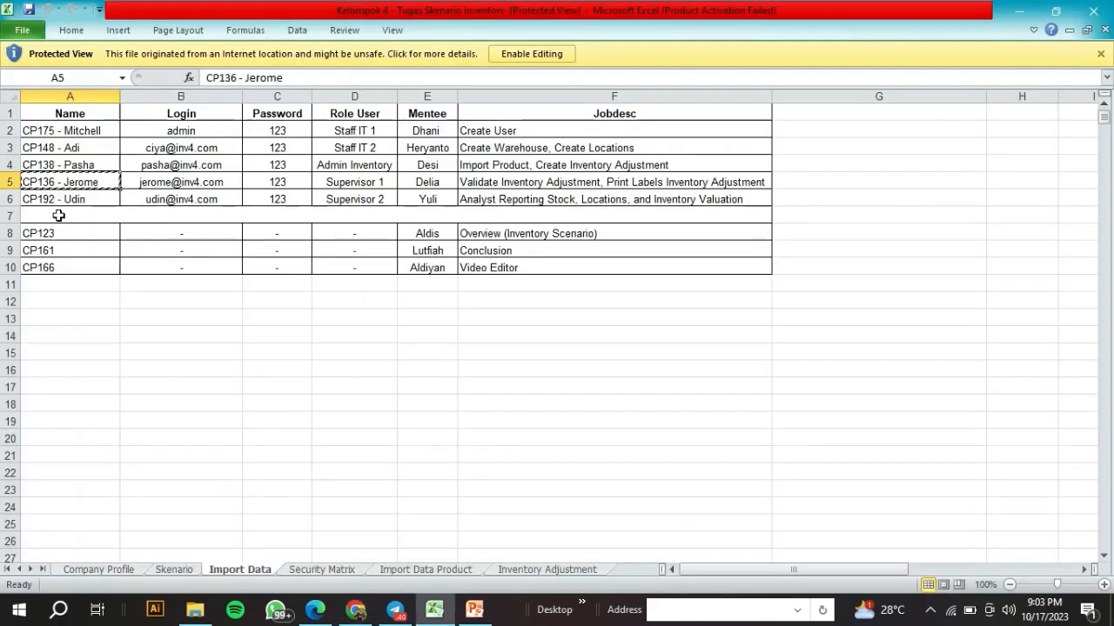
left_click(65, 199)
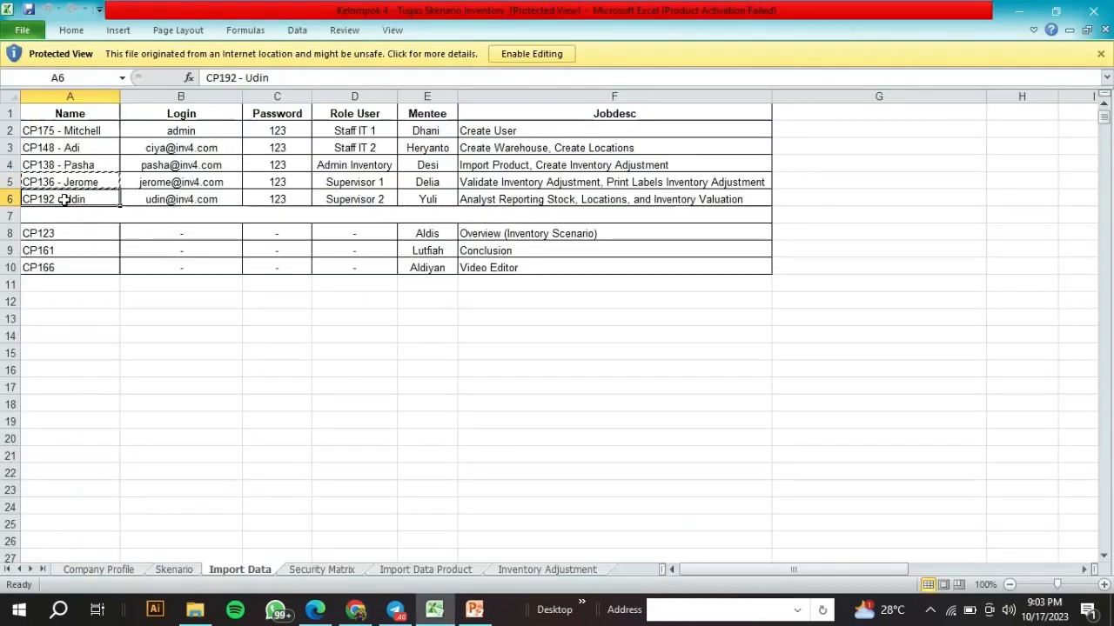
- Search Odoo users for the Supervisor 2 name copied from cell A6 and open the record
key("ctrl+c")
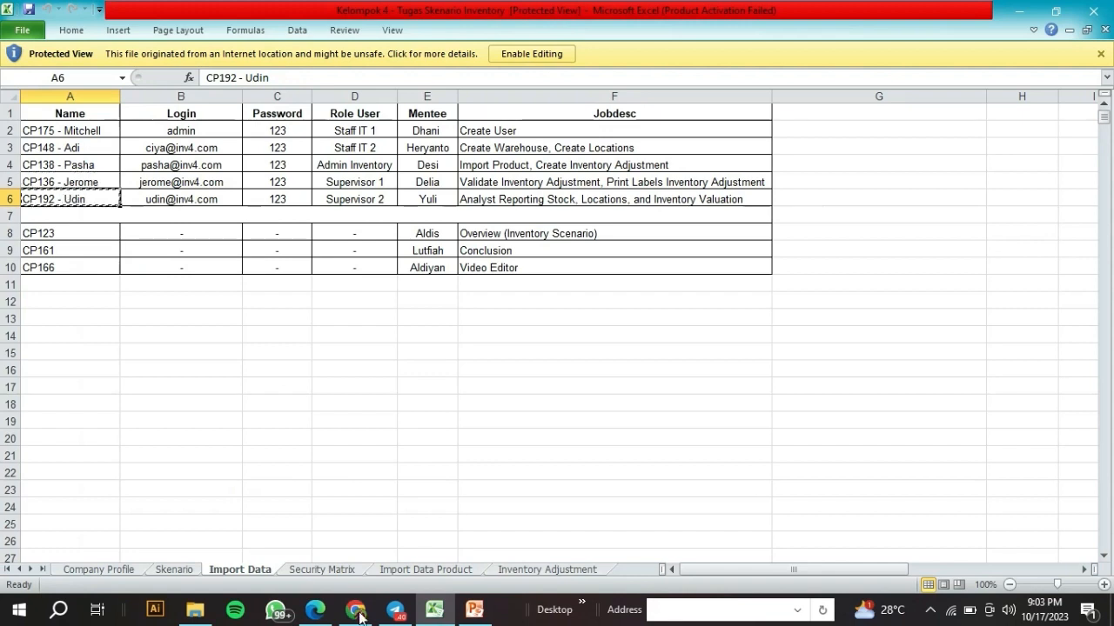
left_click(357, 614)
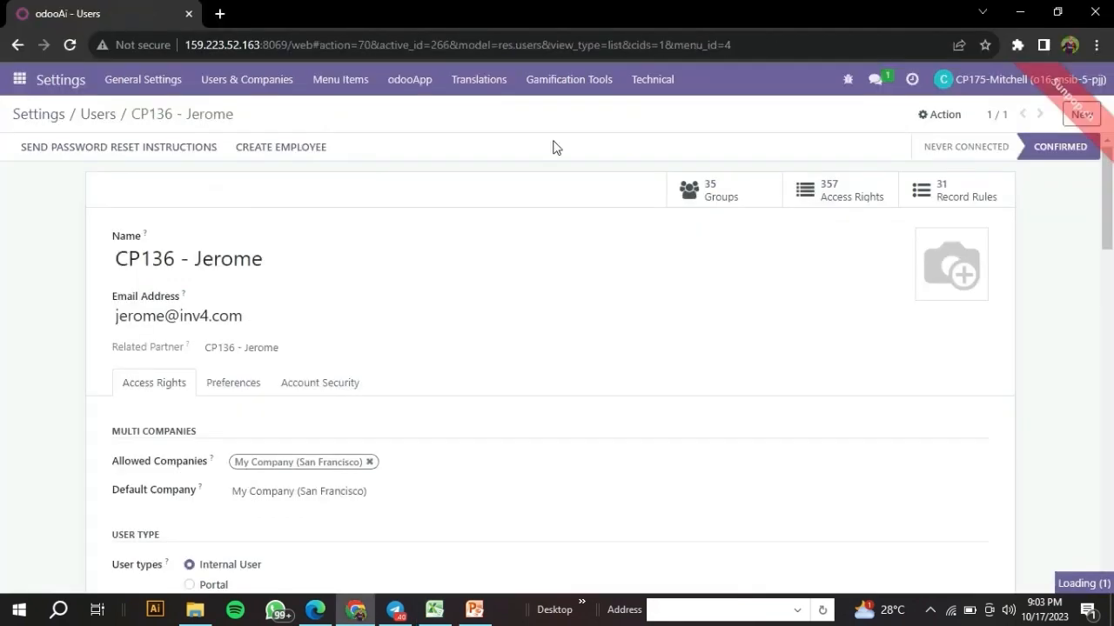
left_click(767, 115)
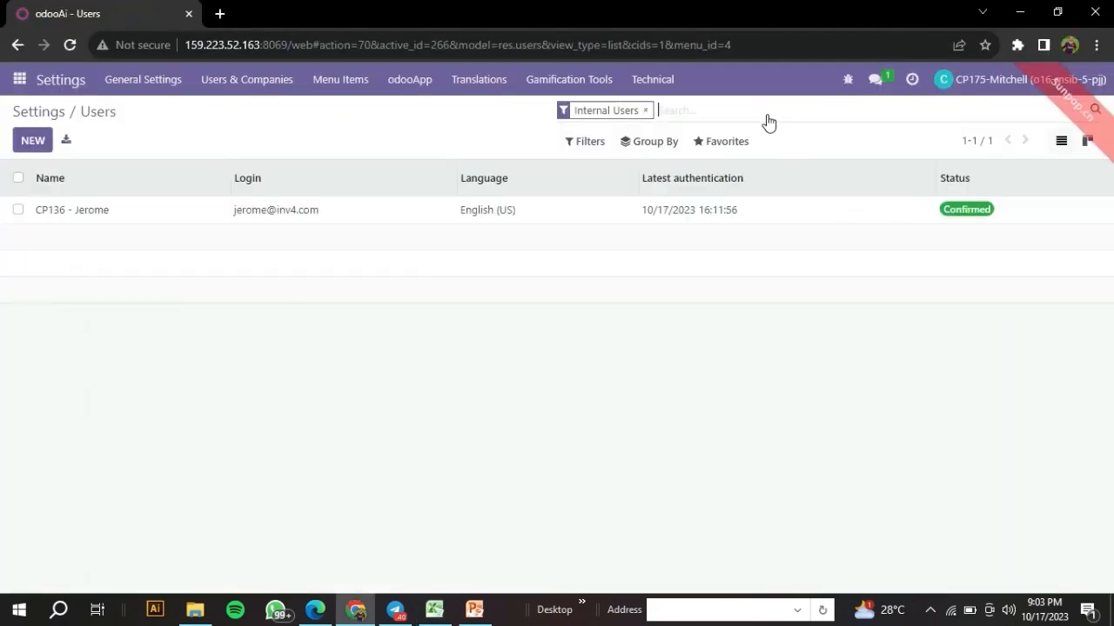
key("ctrl+v")
key("Return")
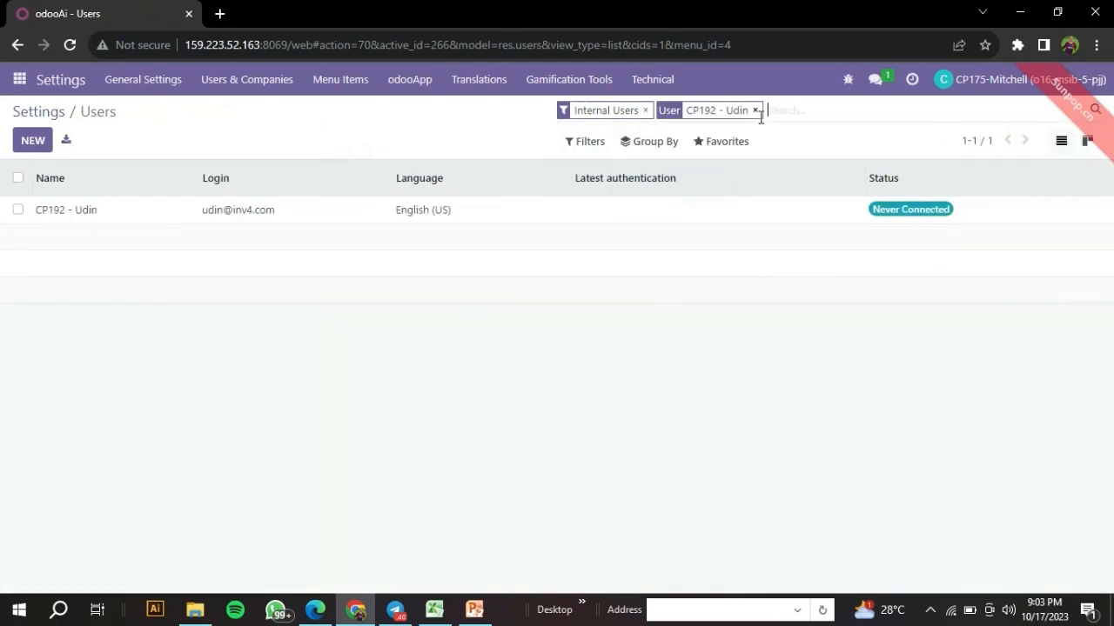
left_click(677, 221)
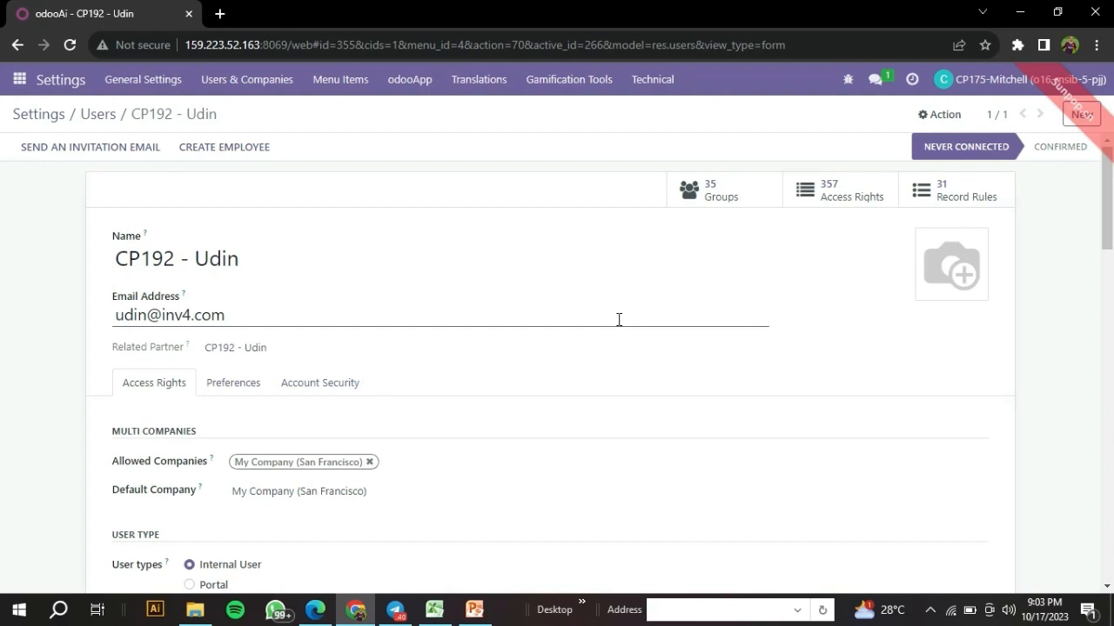
- Confirm Inventory Administrator and Purchase User rights, then go back to the users list
scroll(619, 319, "down", 4)
scroll(621, 324, "down", 1)
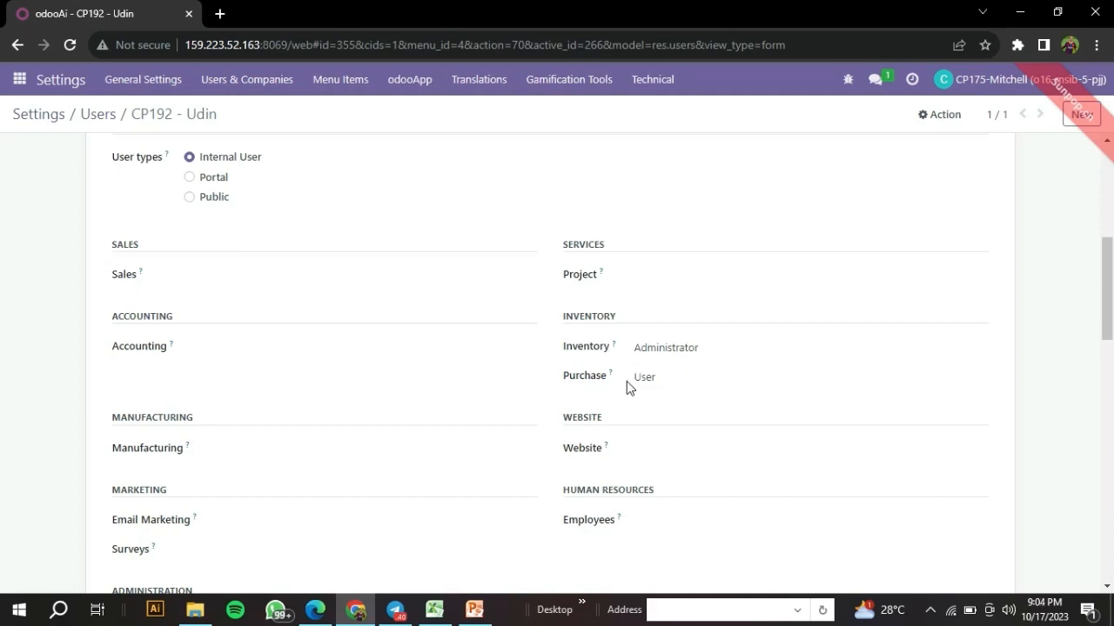
scroll(469, 455, "up", 5)
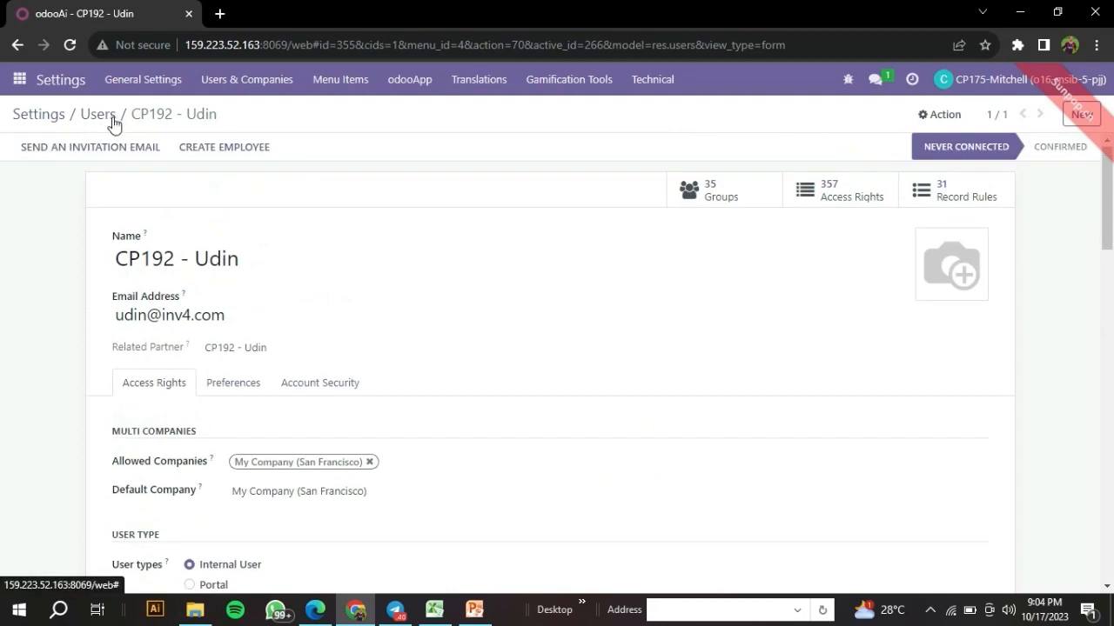
left_click(99, 114)
left_click(474, 611)
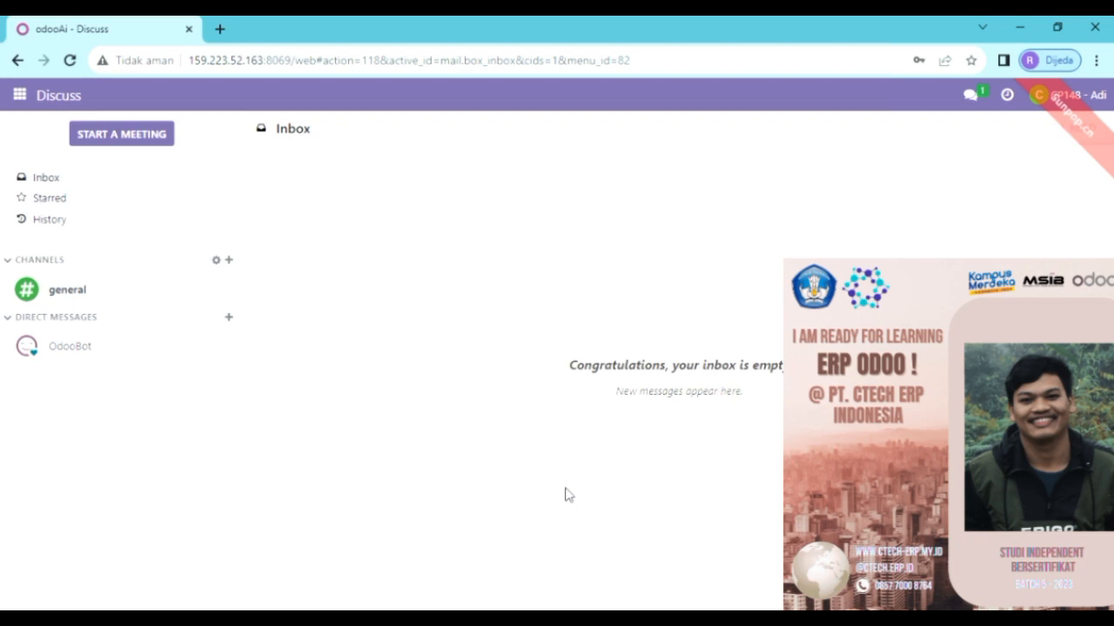
- Start a new warehouse from Inventory > Configuration > Warehouses
left_click(19, 94)
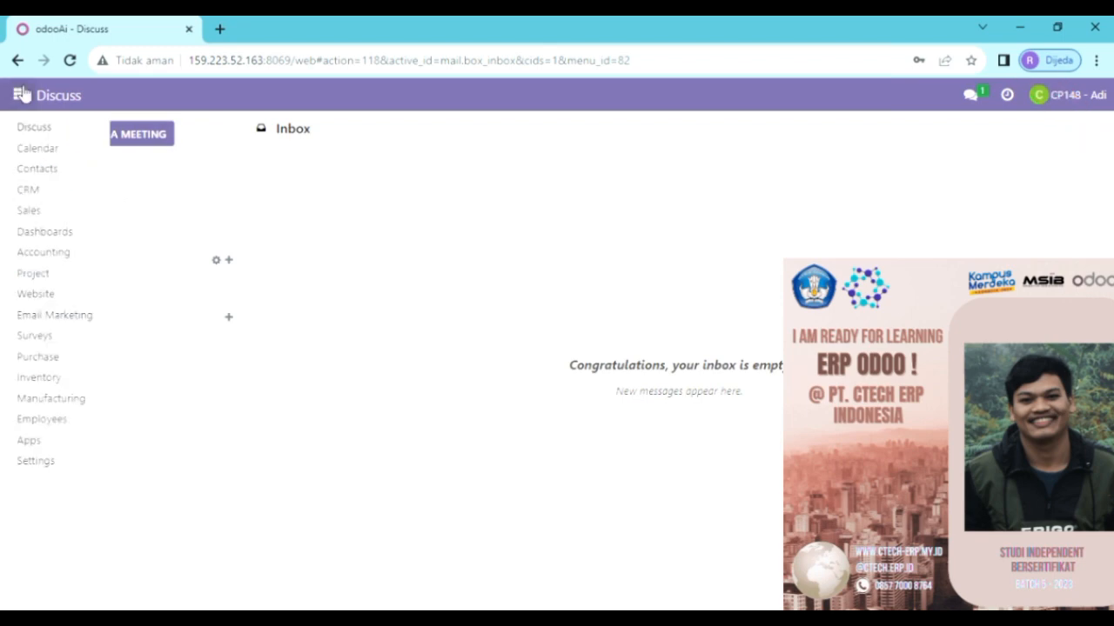
left_click(53, 378)
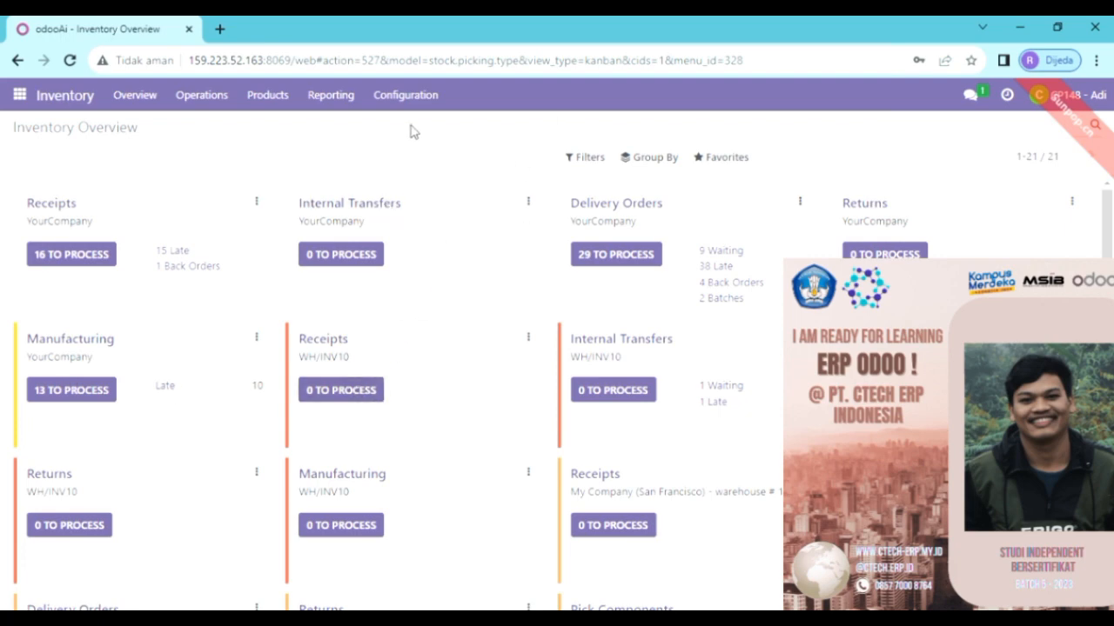
left_click(407, 98)
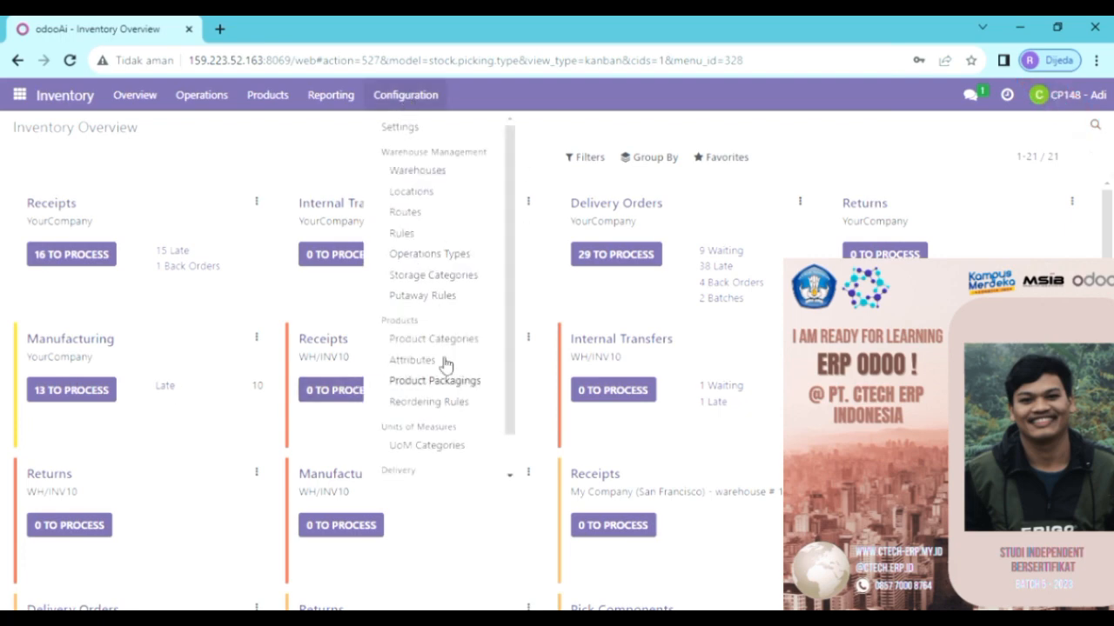
left_click(443, 174)
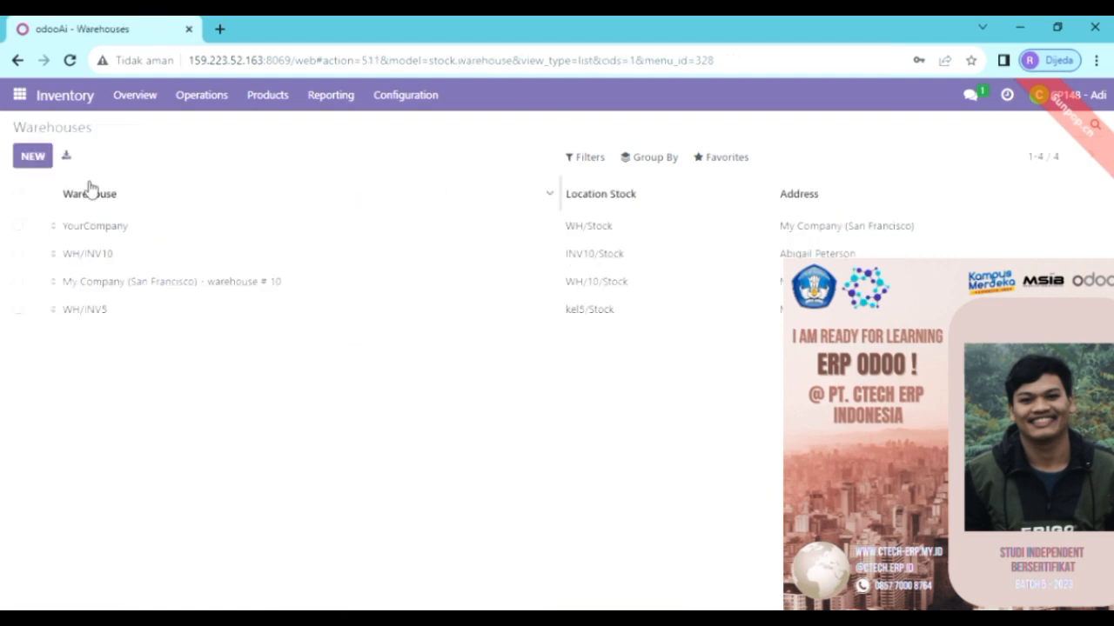
left_click(38, 156)
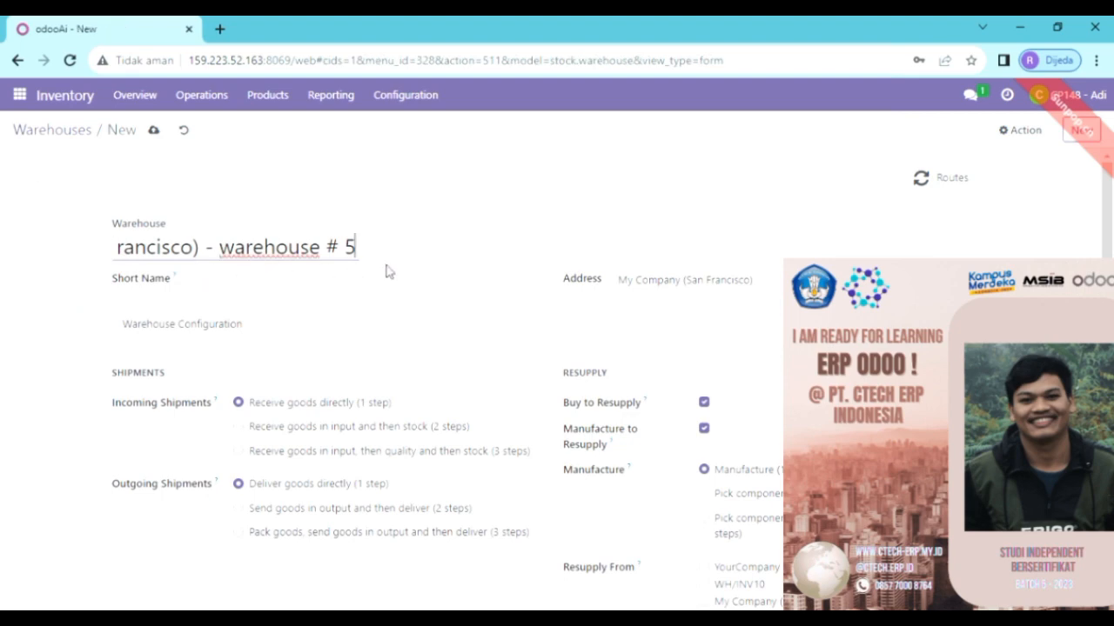
- Replace the default warehouse name with PT.Amethhyst, correcting typos along the way
key("BackSpace")
key("BackSpace")
key("BackSpace")
key("BackSpace")
key("BackSpace")
key("BackSpace")
key("BackSpace")
key("BackSpace")
key("BackSpace")
key("BackSpace")
key("BackSpace")
key("BackSpace")
key("BackSpace")
key("BackSpace")
key("BackSpace")
key("BackSpace")
key("BackSpace")
key("BackSpace")
key("BackSpace")
key("BackSpace")
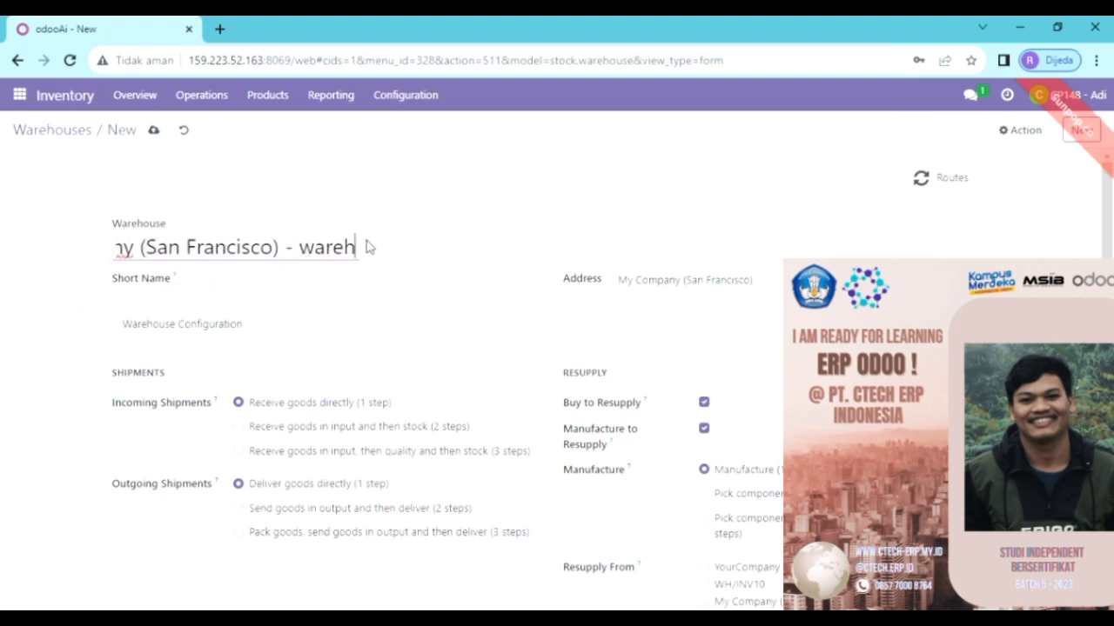
key("BackSpace")
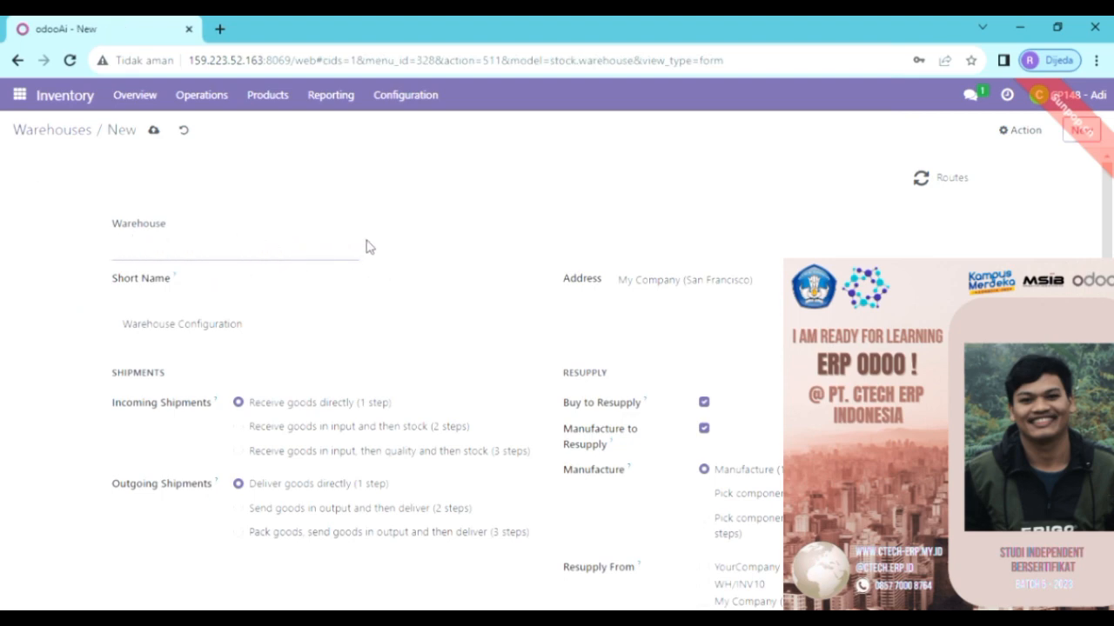
type("PT.AME")
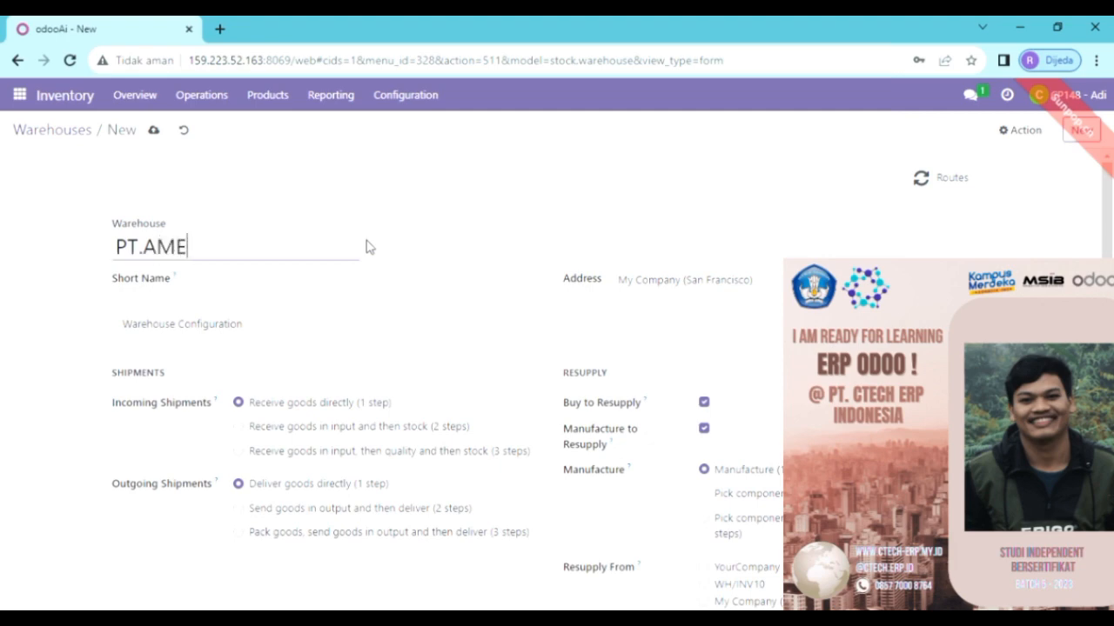
key("BackSpace")
key("BackSpace")
type("mes")
key("BackSpace")
type("th")
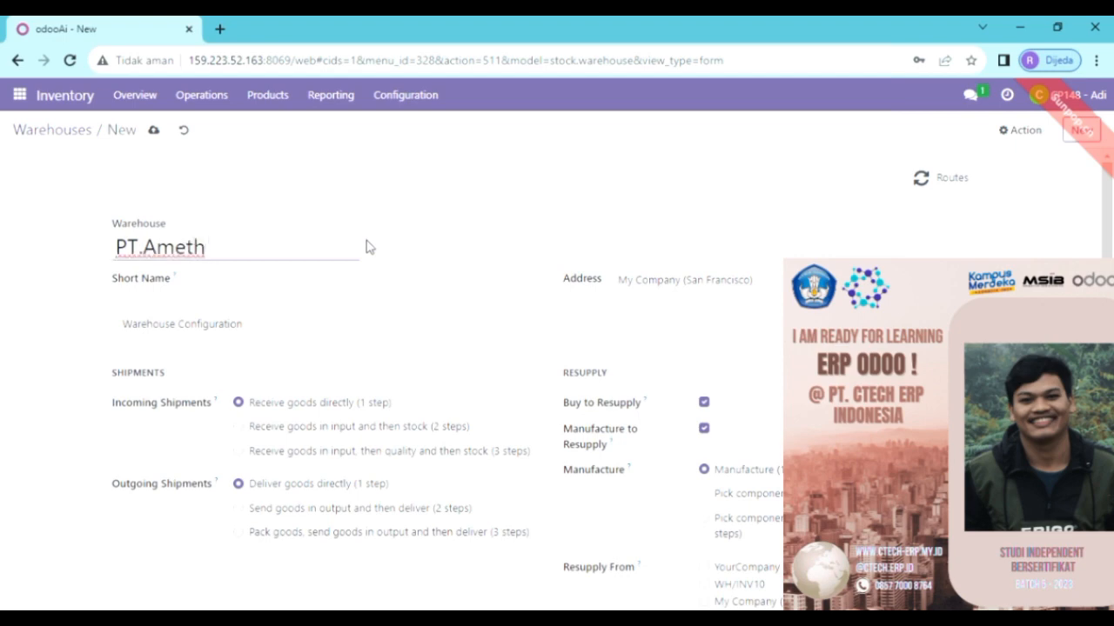
type("hyst")
- Enter short name AM04 and set the address to a newly created PT.Amethhyst contact
left_click(356, 281)
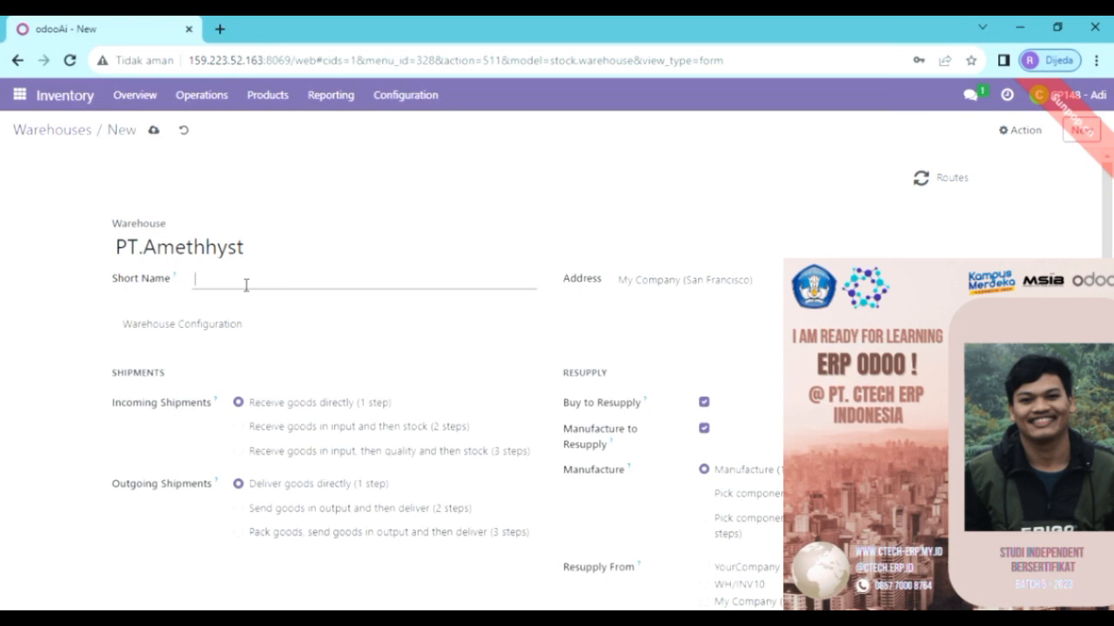
type("a")
type("AM04")
left_click(649, 282)
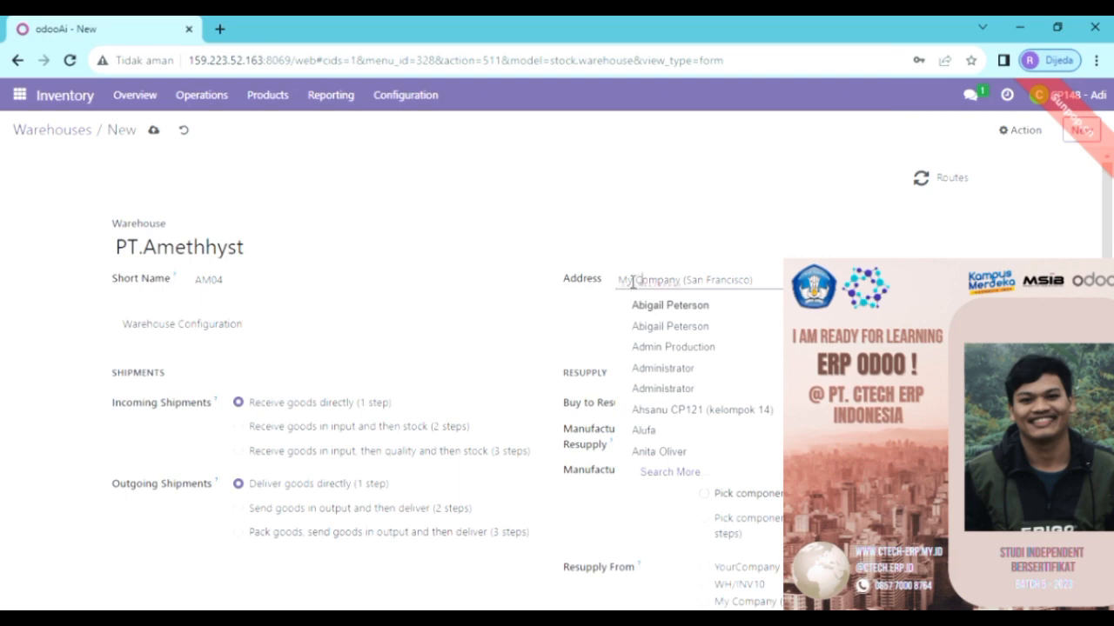
left_click(776, 280)
key("BackSpace")
key("BackSpace")
key("BackSpace")
key("BackSpace")
key("BackSpace")
key("BackSpace")
key("BackSpace")
key("BackSpace")
key("BackSpace")
key("BackSpace")
key("BackSpace")
key("BackSpace")
key("BackSpace")
key("BackSpace")
key("BackSpace")
key("BackSpace")
key("BackSpace")
key("BackSpace")
key("BackSpace")
key("BackSpace")
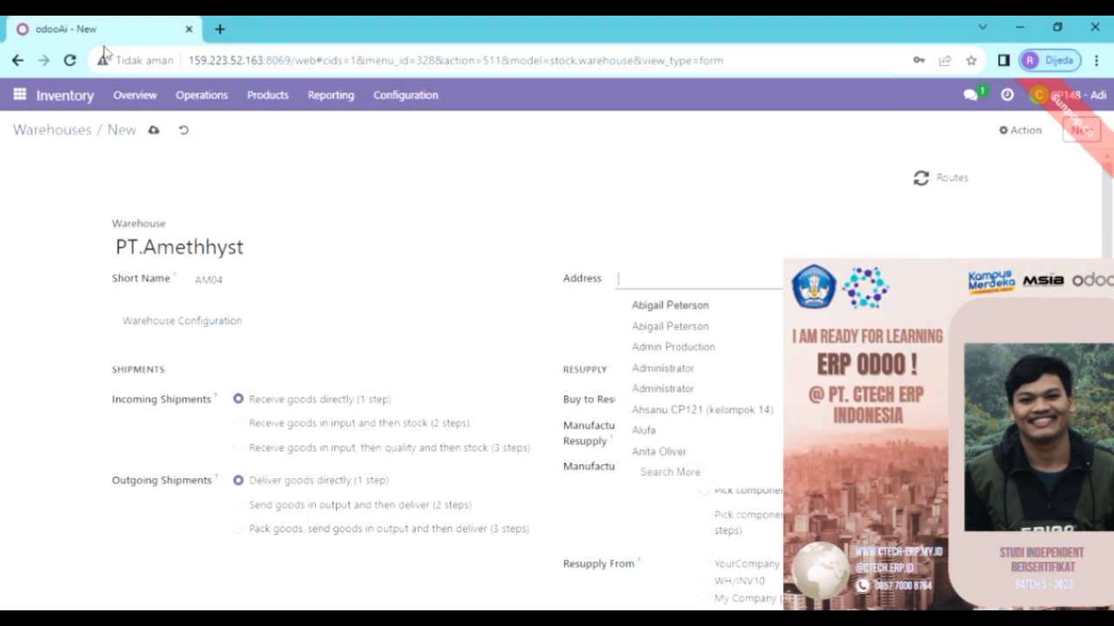
left_click_drag(117, 246, 252, 259)
key("ctrl+c")
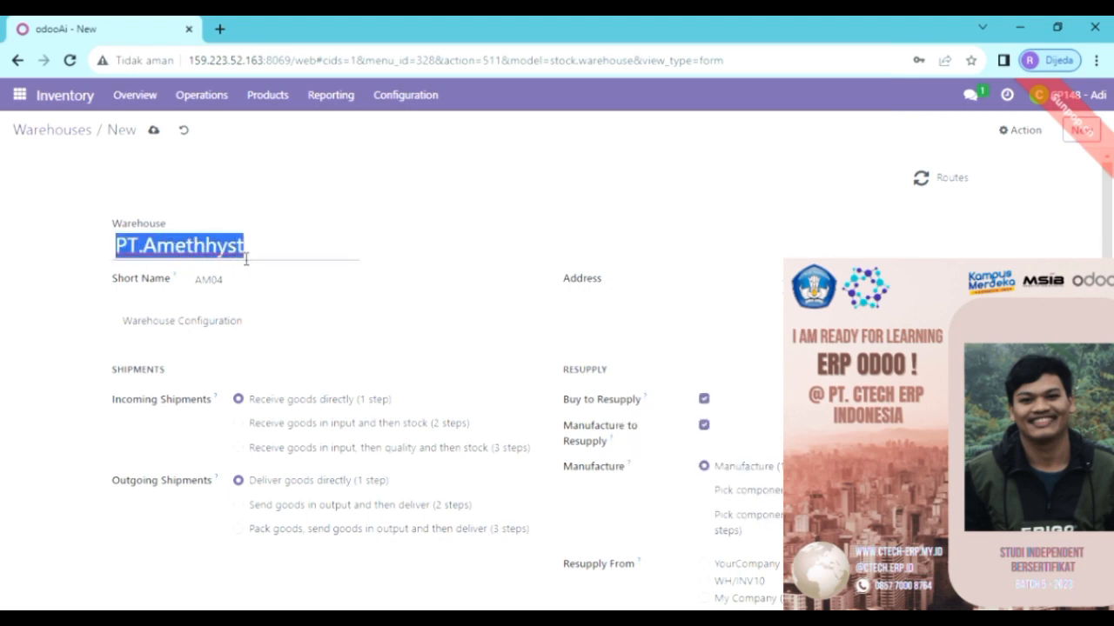
left_click(629, 291)
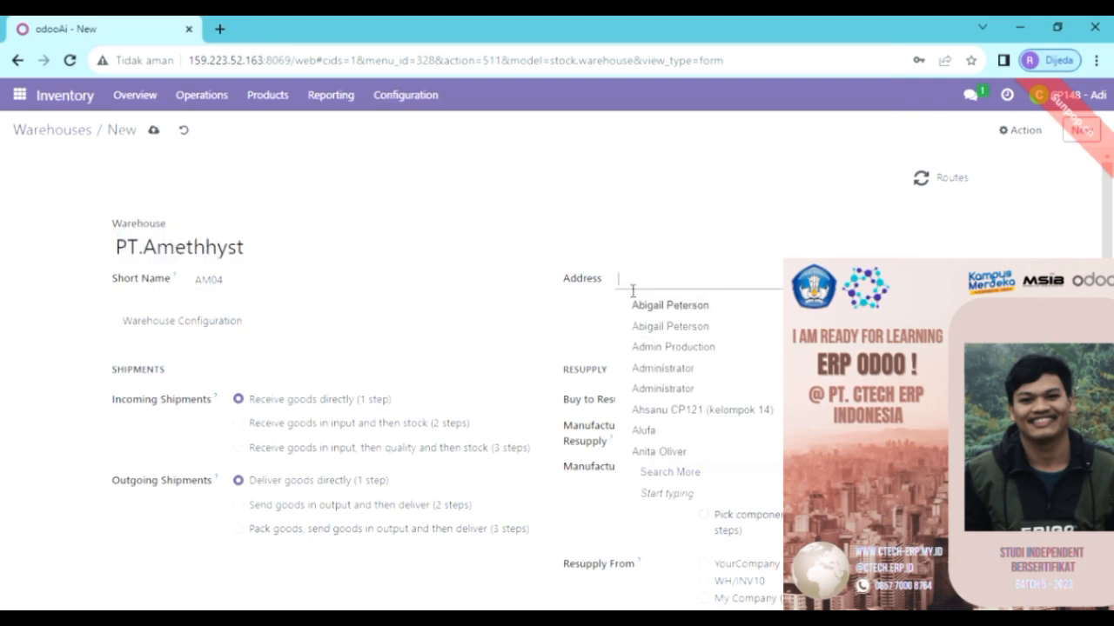
key("ctrl+v")
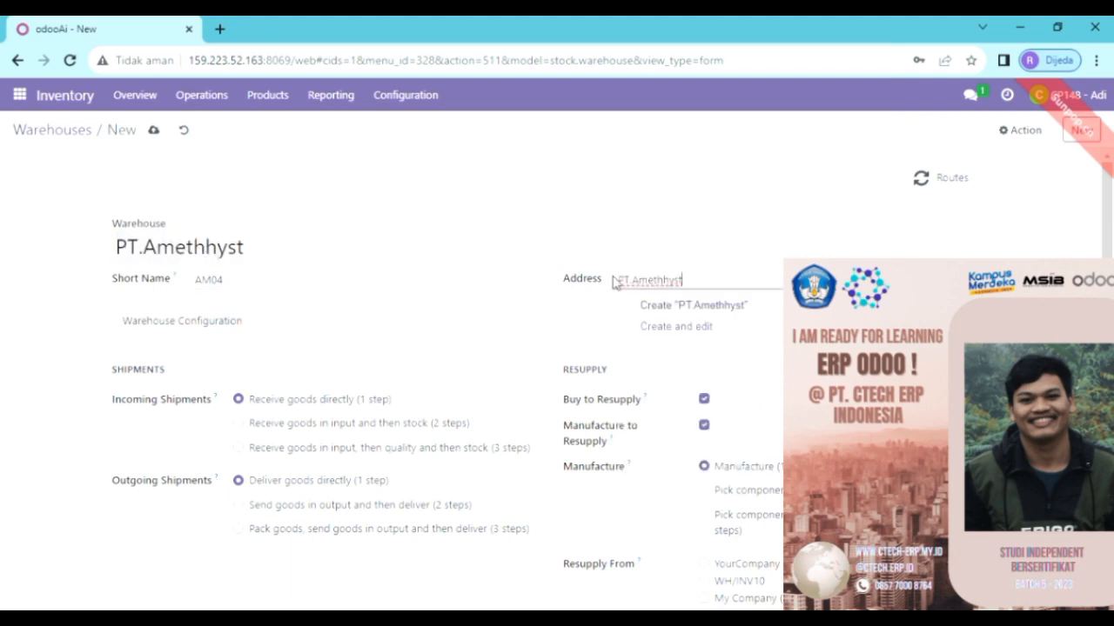
left_click(692, 306)
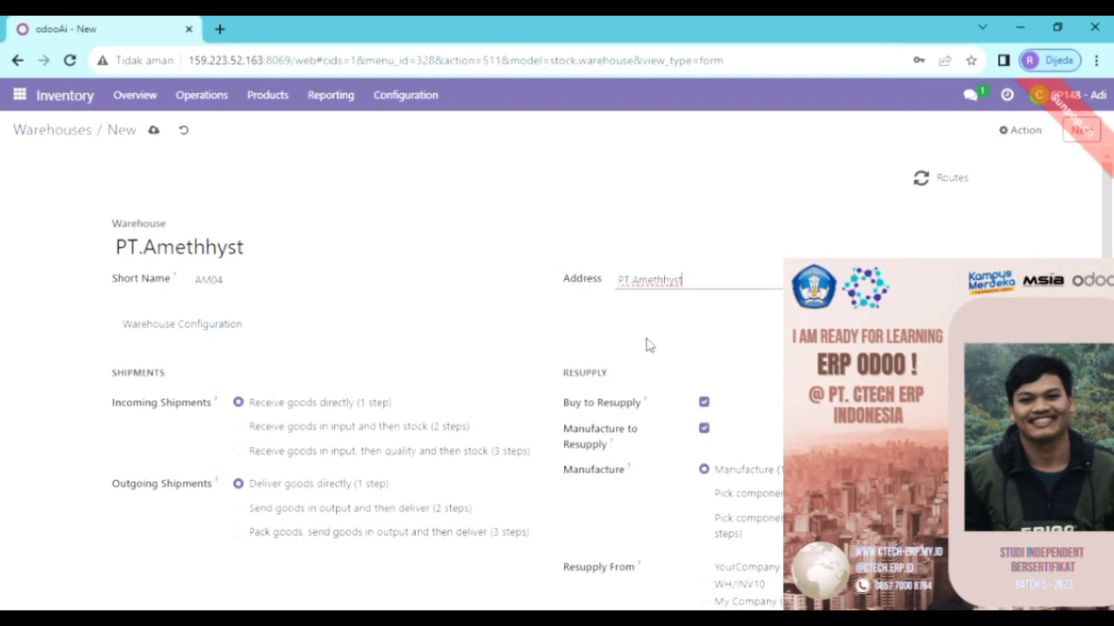
scroll(530, 327, "down", 1)
- Save the PT.Amethhyst warehouse and reopen it from the Warehouses list, showing AM04/Stock
left_click(154, 131)
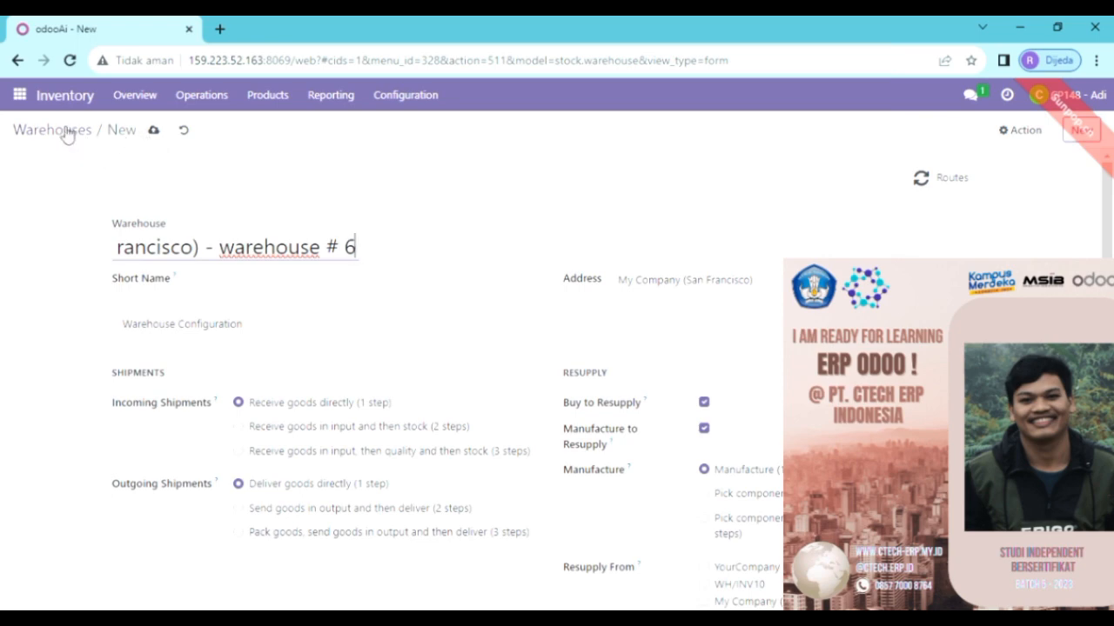
left_click(67, 134)
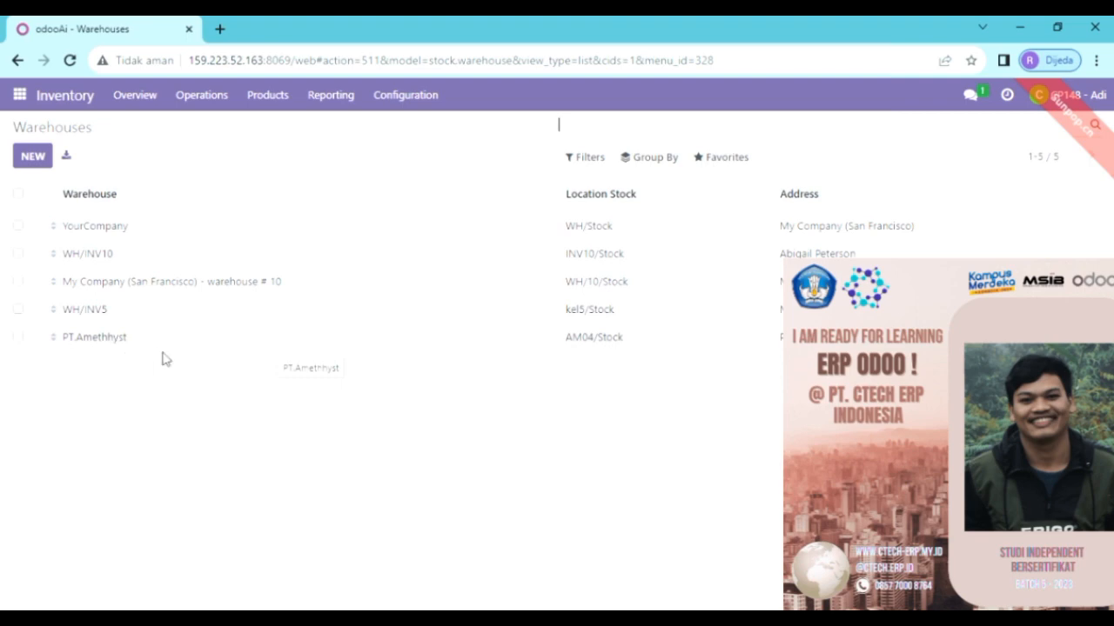
left_click(389, 344)
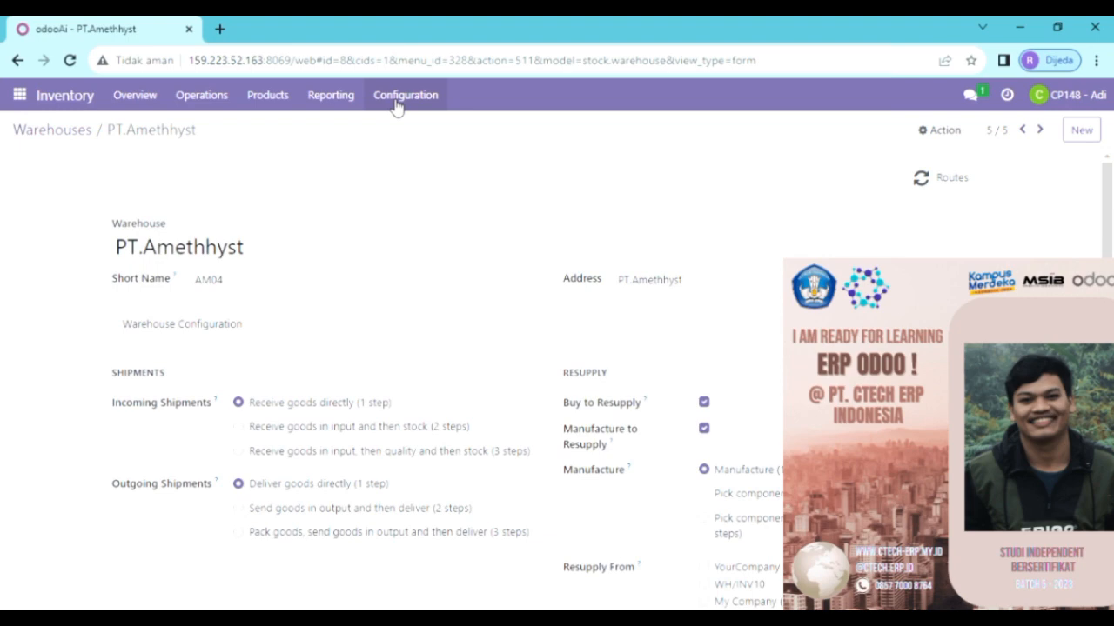
- Go to Inventory Configuration > Locations and open the AM04/Stock internal location record
left_click(20, 97)
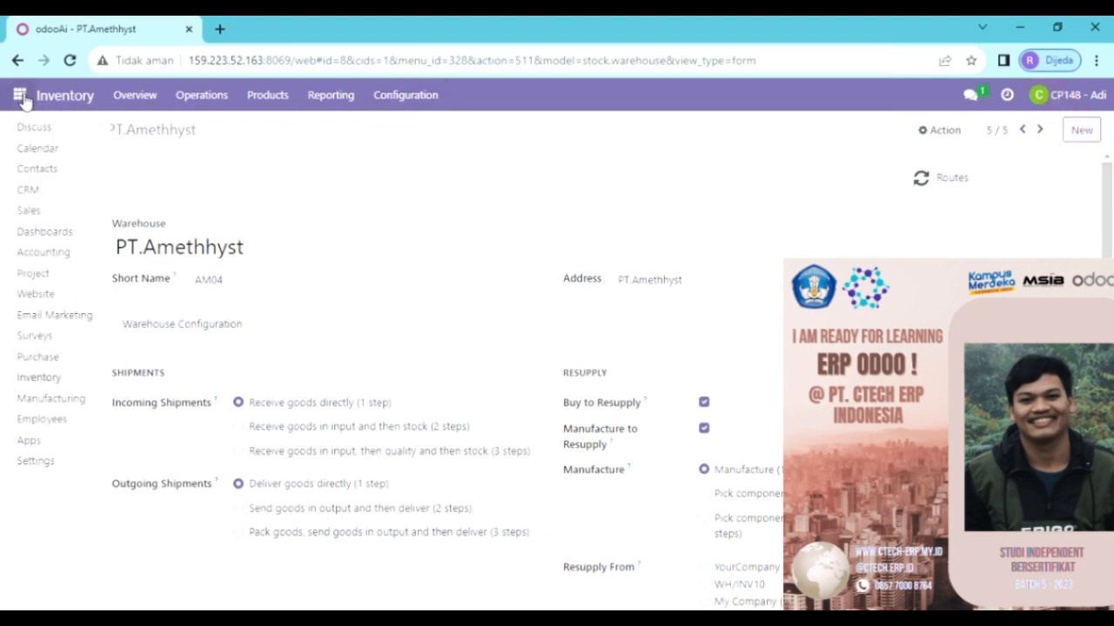
left_click(428, 135)
left_click(421, 97)
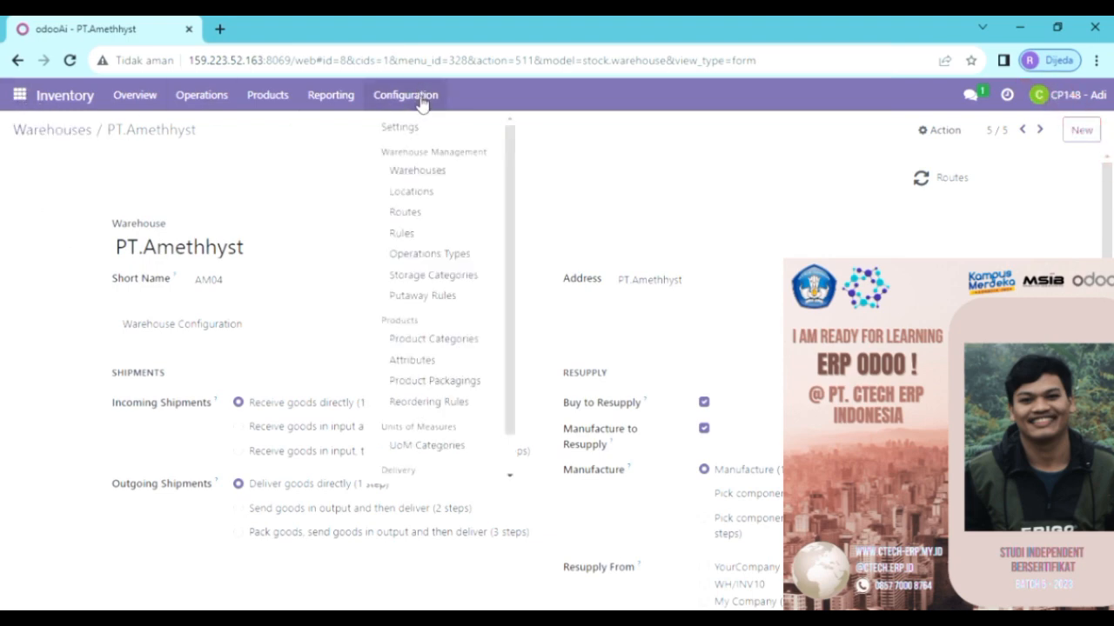
left_click(78, 99)
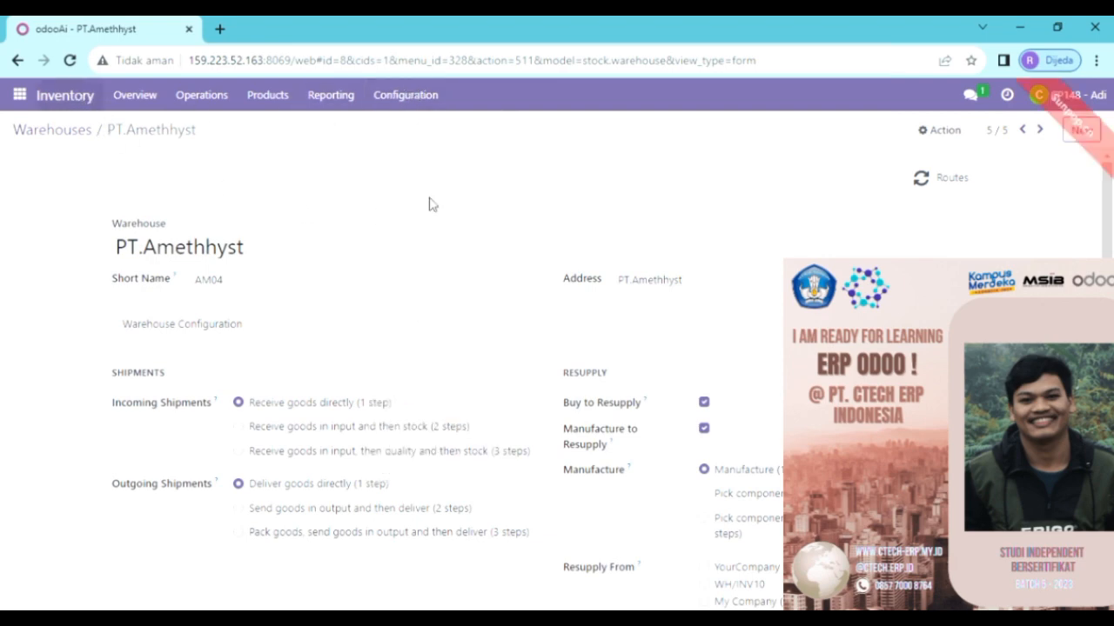
left_click(413, 99)
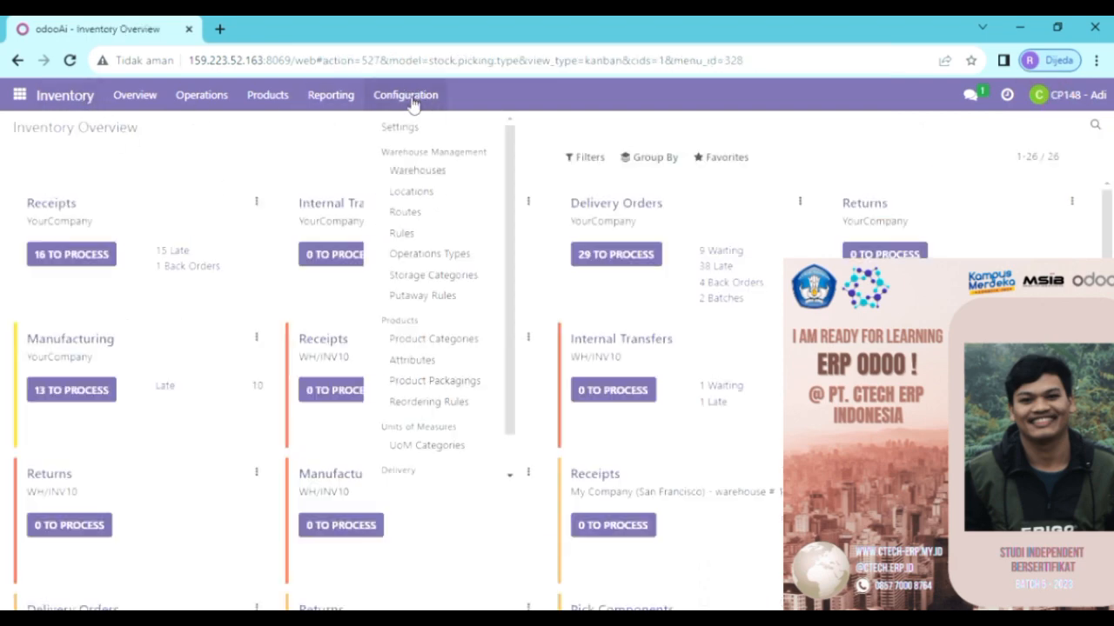
left_click(438, 197)
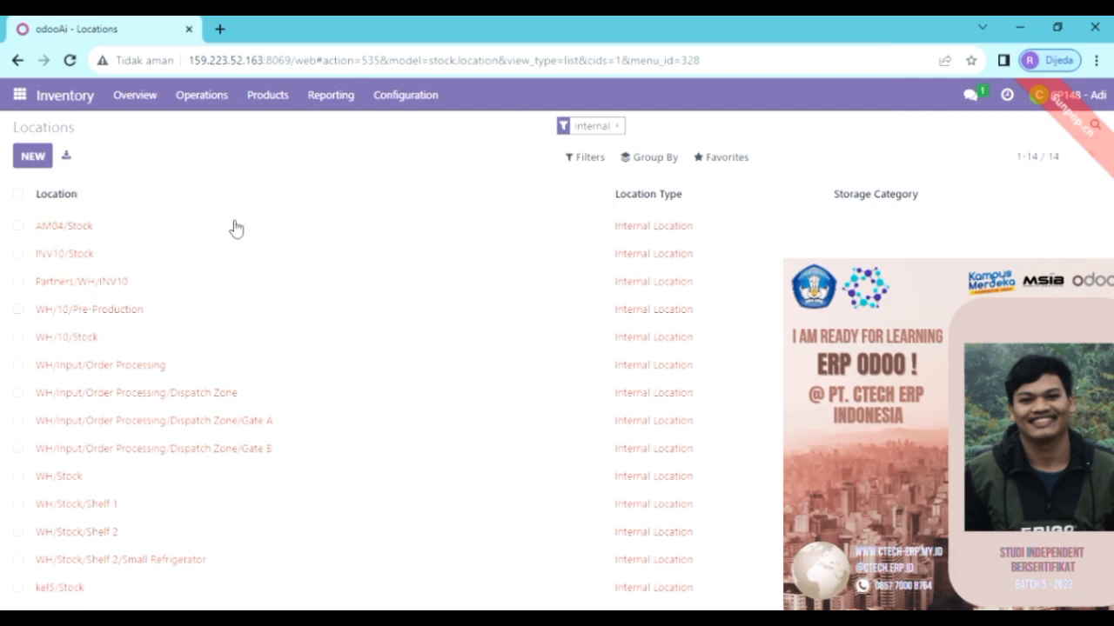
left_click(88, 234)
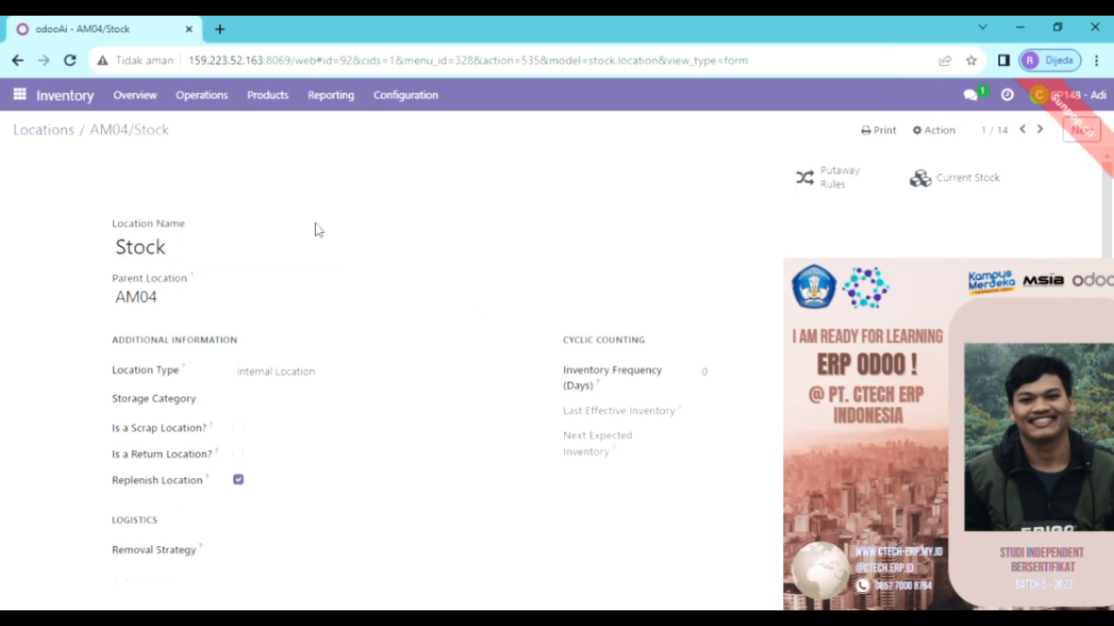
- Change the AM04 location name from Stock to WH/STOCK and save it
left_click(213, 249)
key("BackSpace")
key("BackSpace")
key("BackSpace")
key("BackSpace")
key("BackSpace")
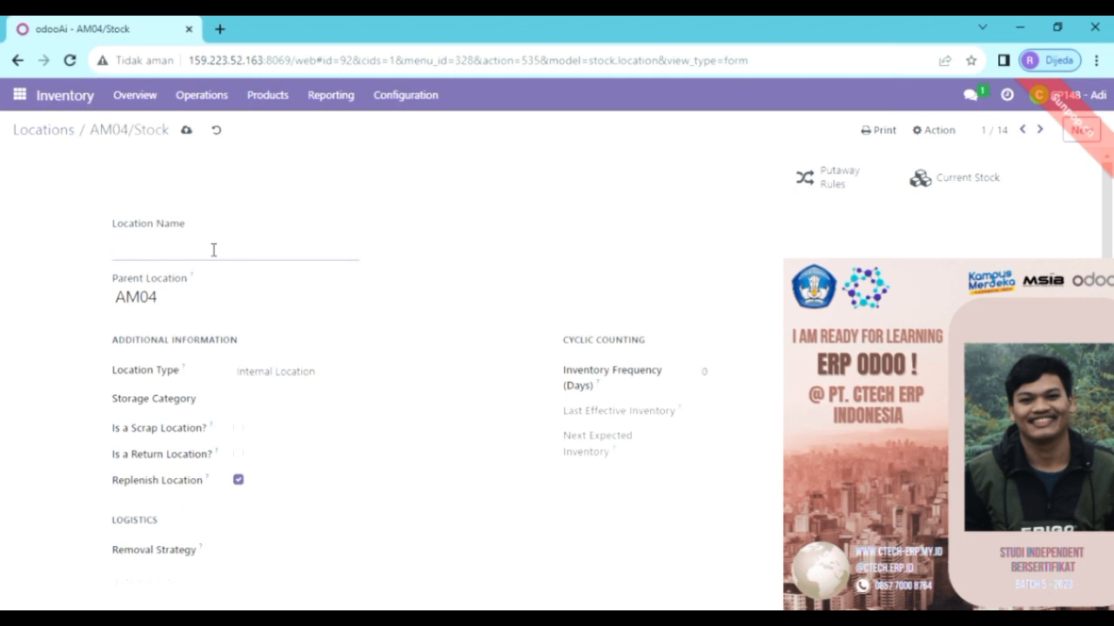
type("h")
type("WH")
type("/ST")
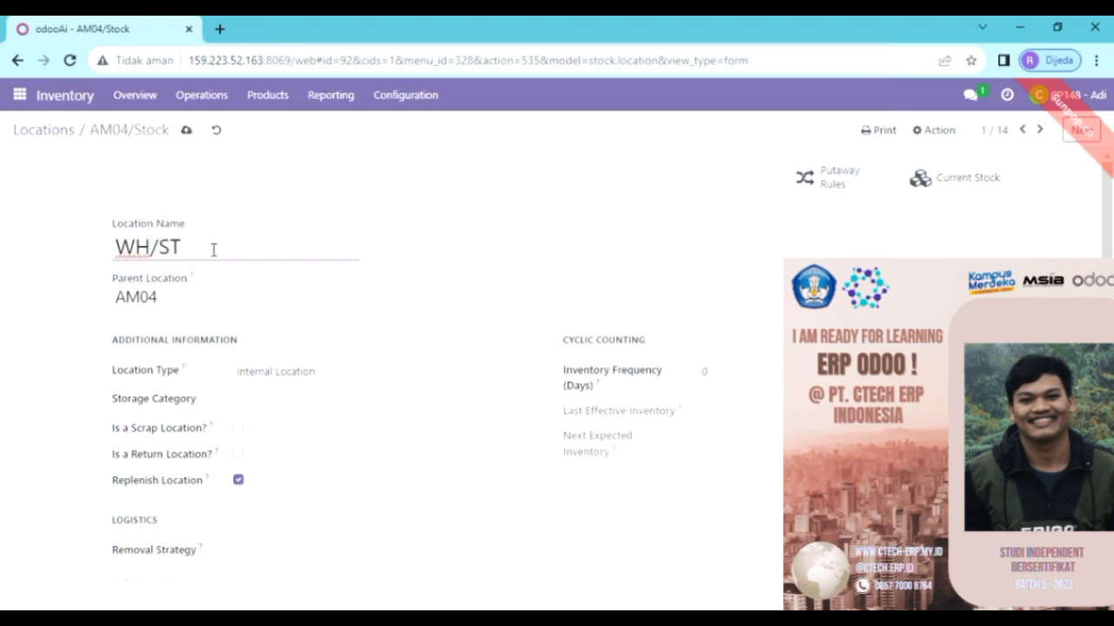
type("OCK")
left_click(187, 131)
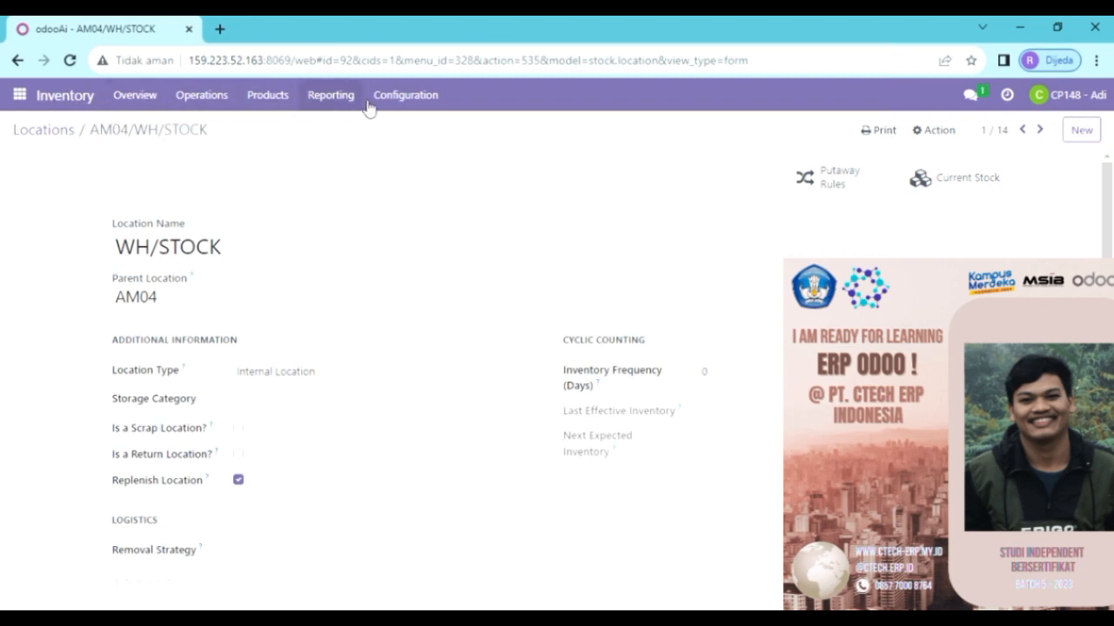
- Return to the Locations list, now showing AM04/WH/STOCK
left_click(405, 97)
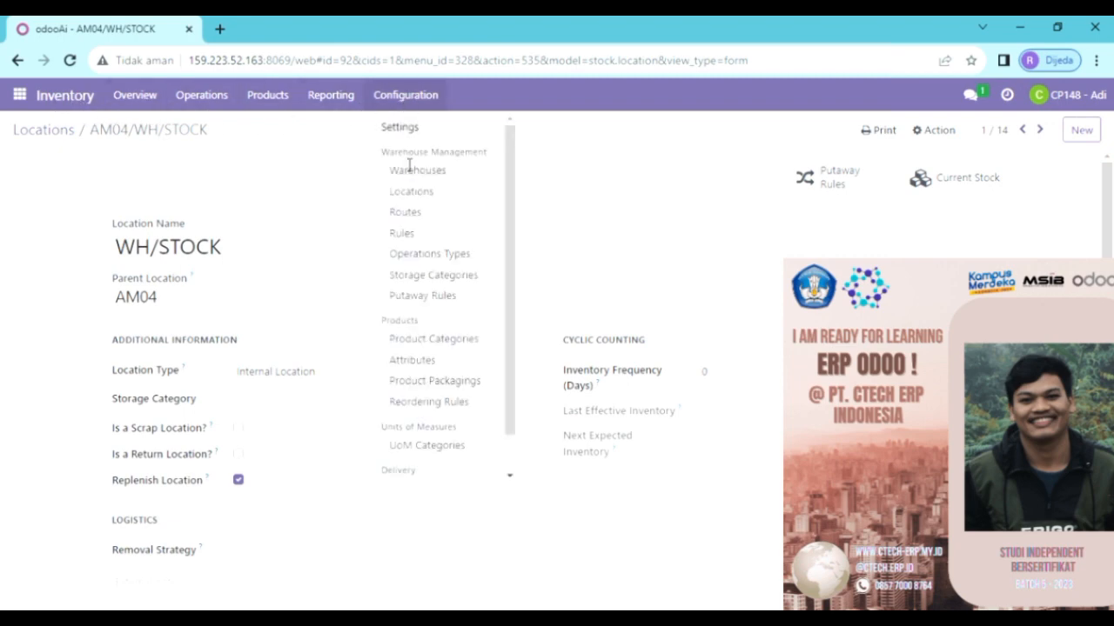
scroll(467, 163, "down", 1)
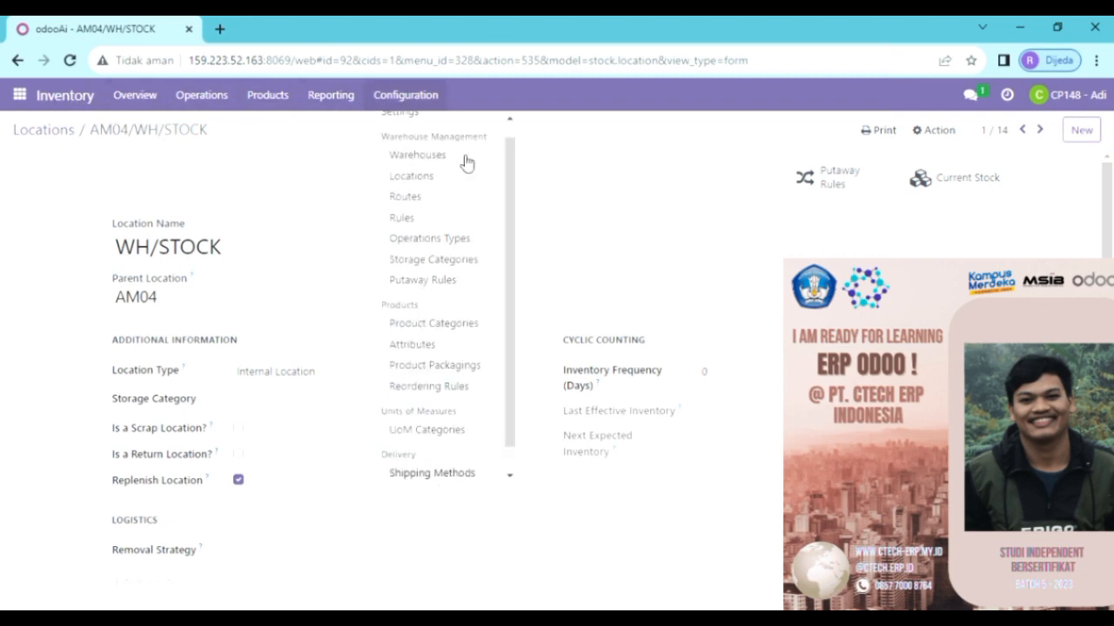
left_click(421, 179)
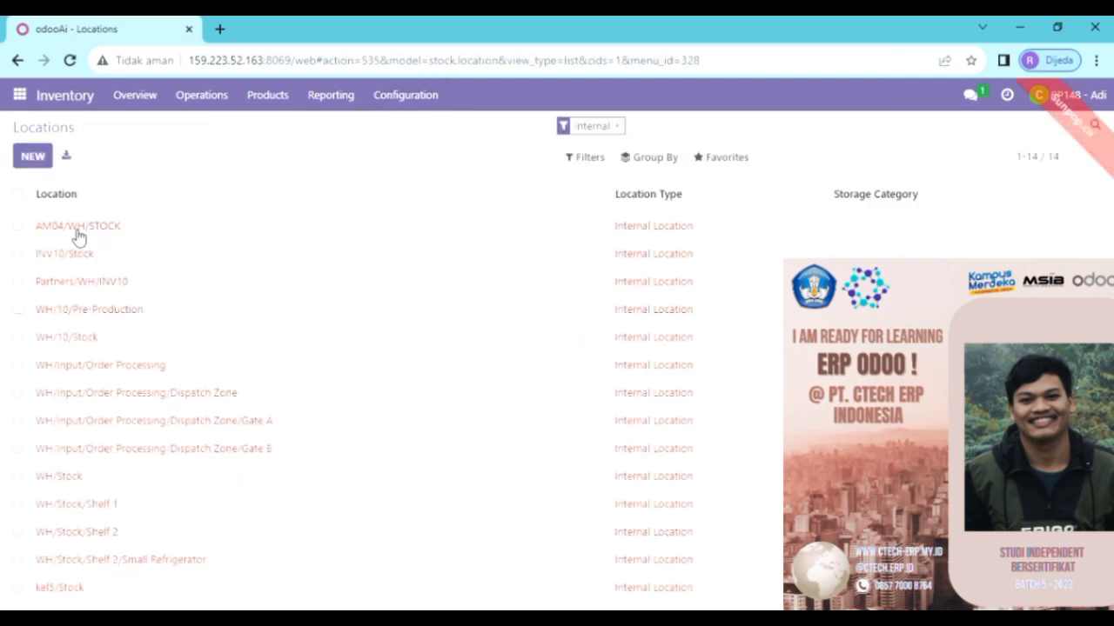
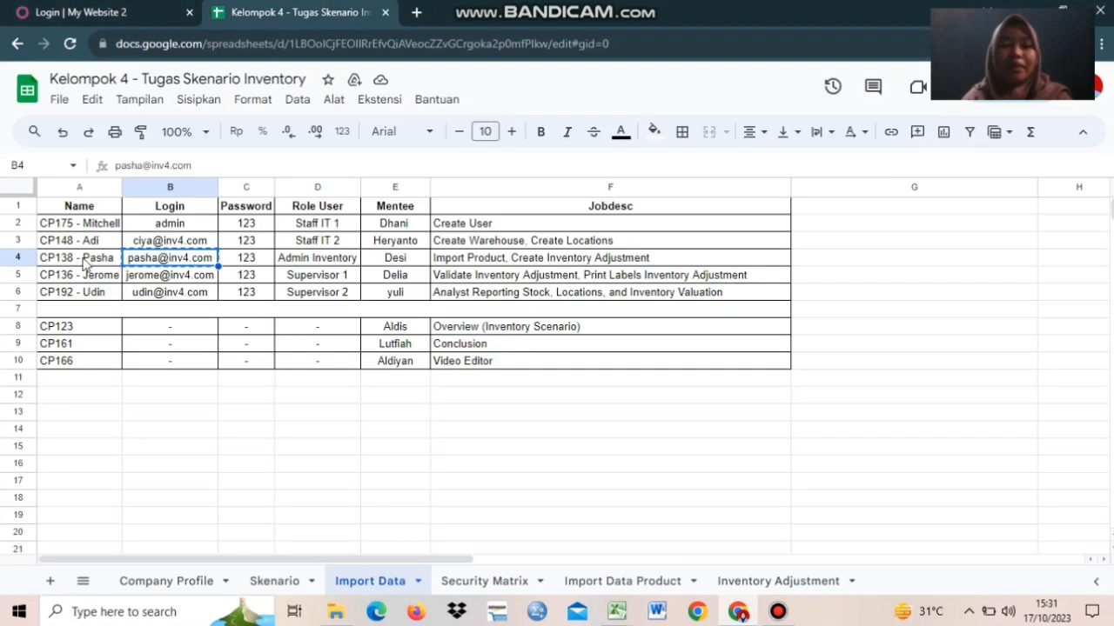
- Copy the Admin Inventory user's login from Google Sheets into the Odoo login email field
left_click(84, 265)
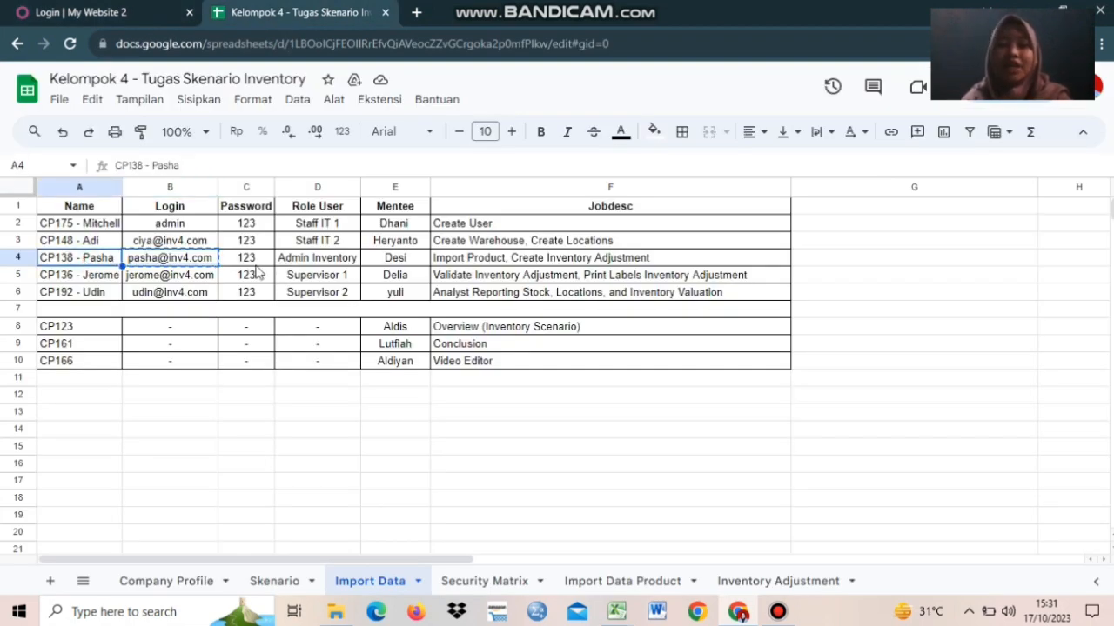
left_click(166, 266)
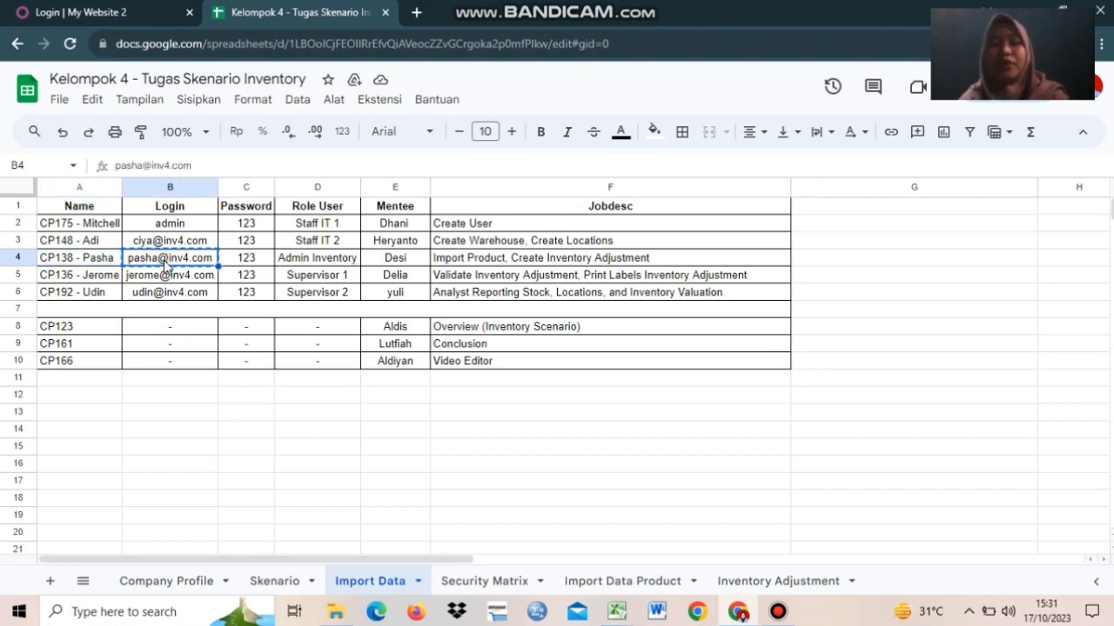
left_click(126, 8)
left_click(467, 265)
key("ctrl+v")
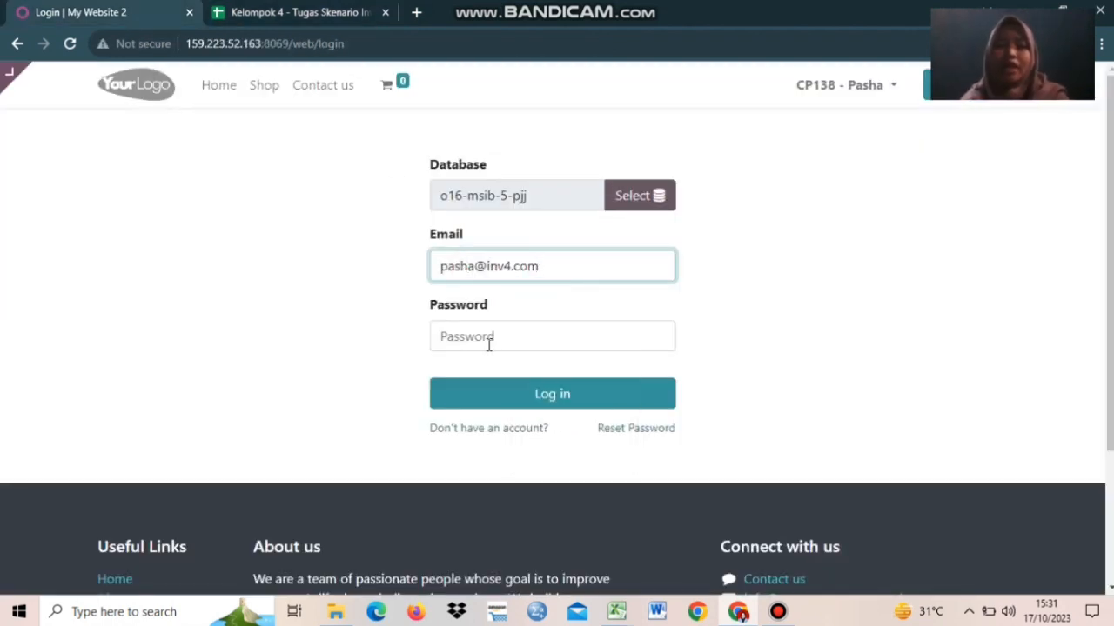
- Enter the account password and log in as the Admin Inventory user
left_click(488, 346)
type("123")
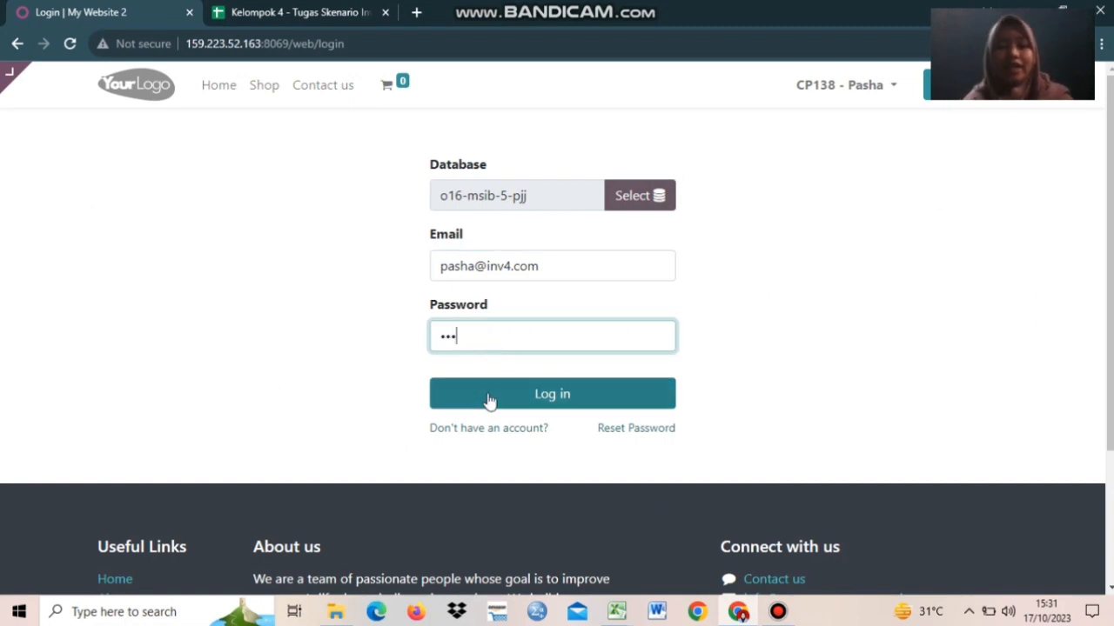
left_click(488, 396)
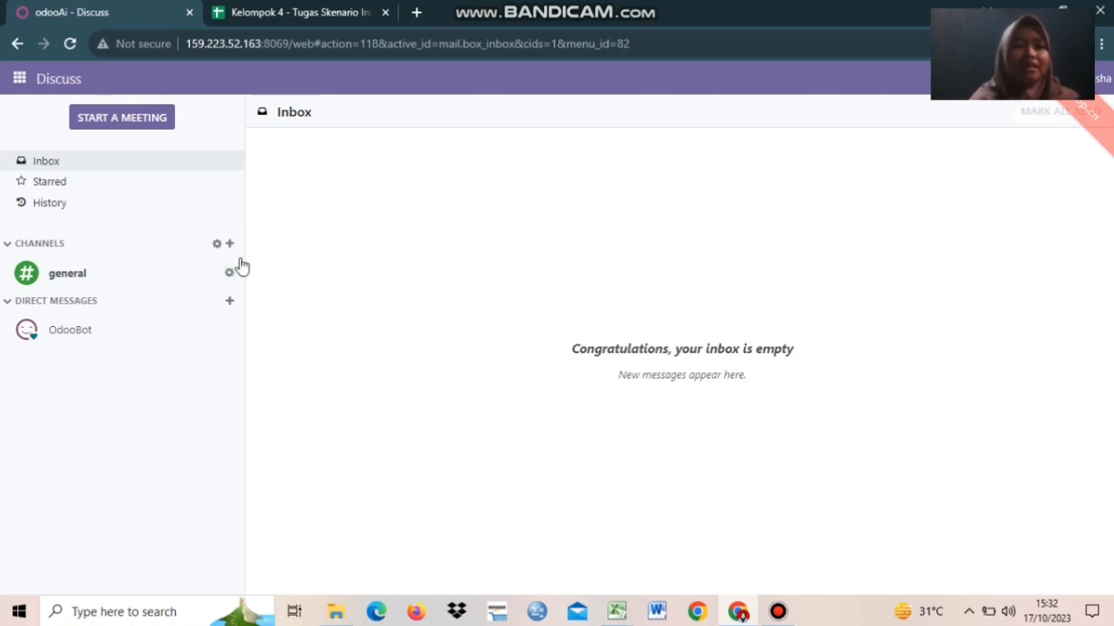
- Open the Inventory app from the apps grid to reach its operations Overview
left_click(19, 85)
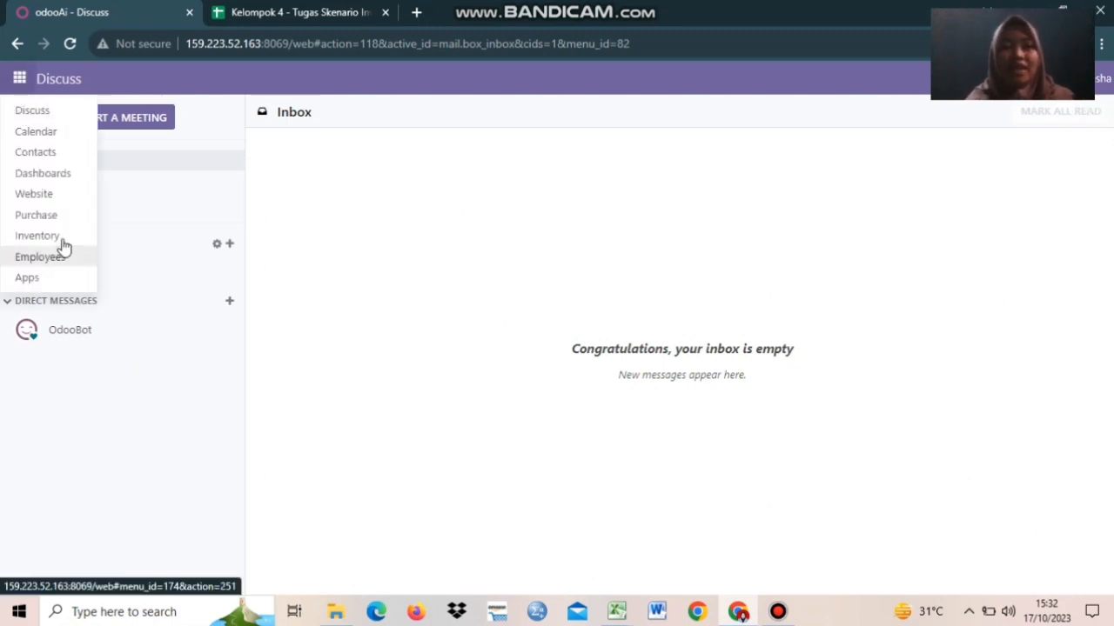
left_click(533, 273)
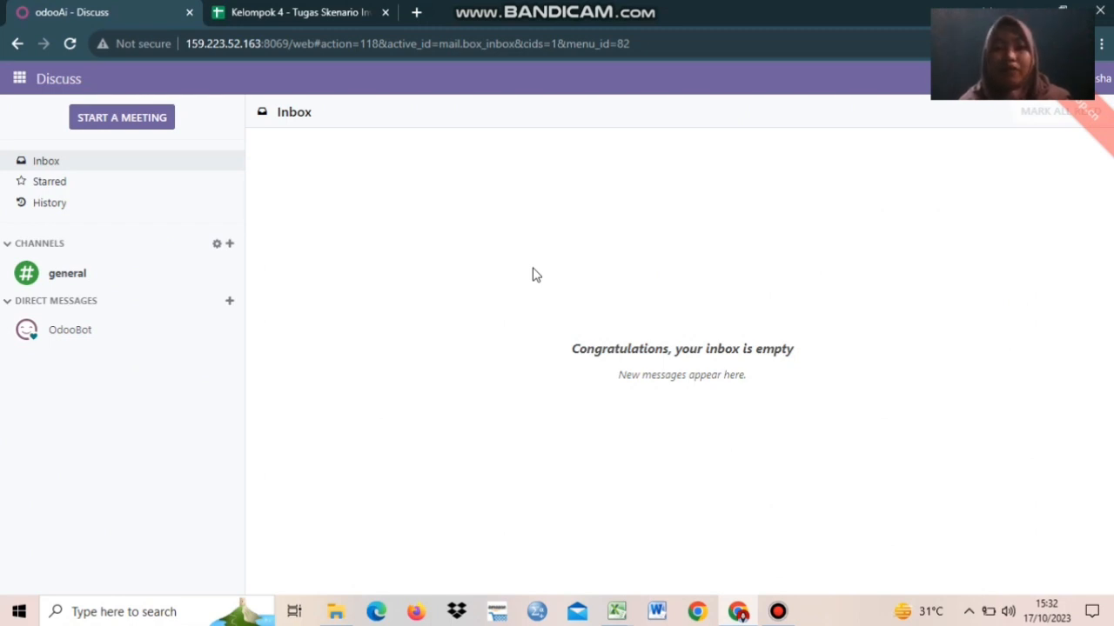
left_click(20, 85)
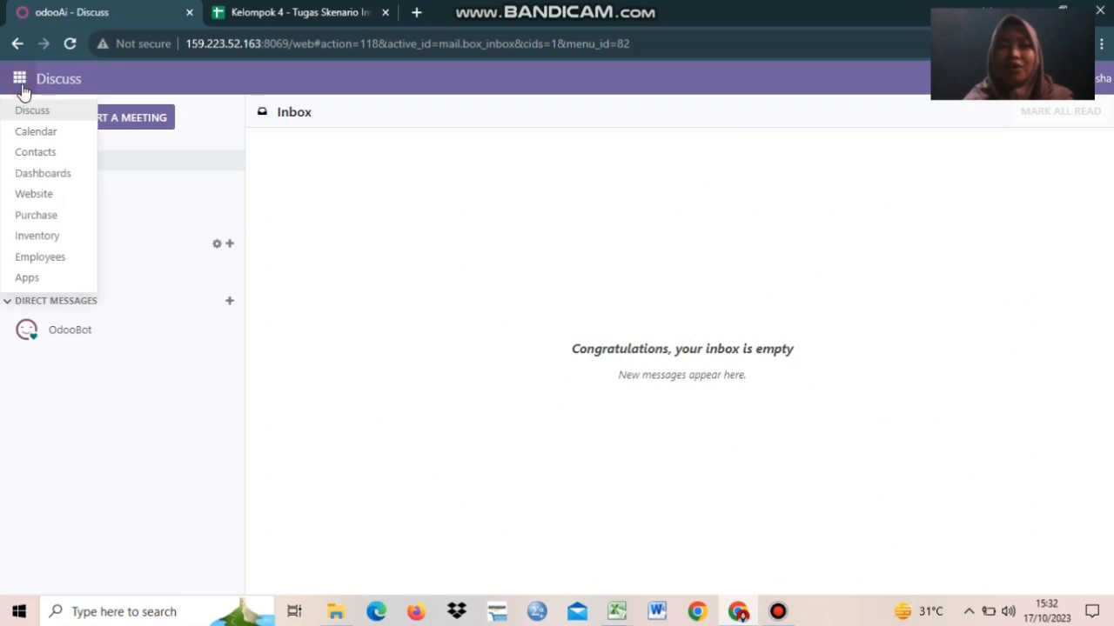
left_click(49, 235)
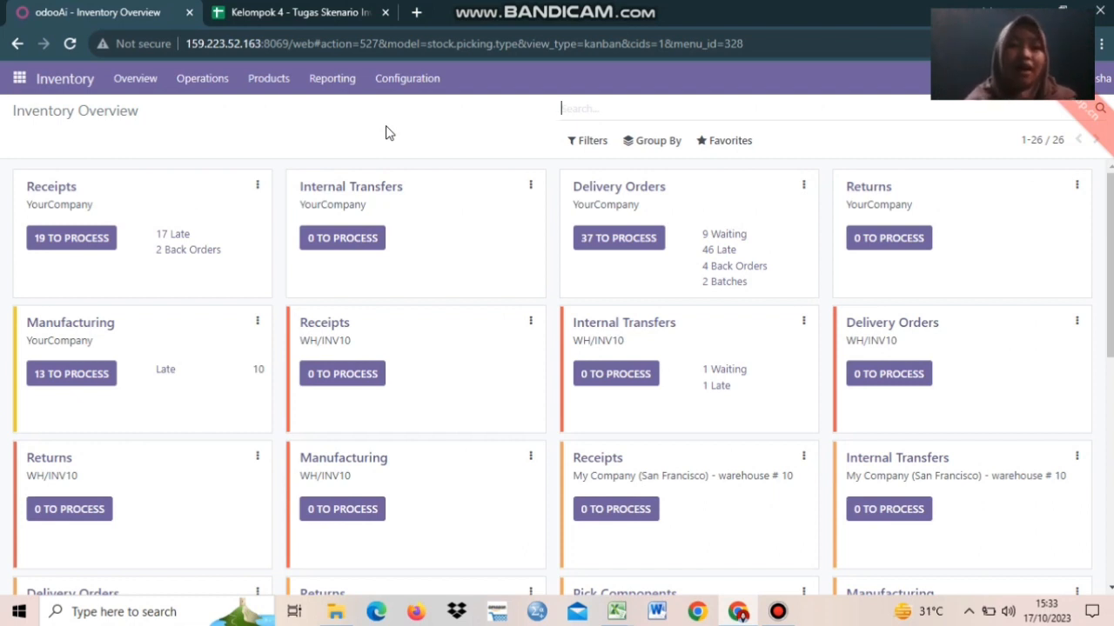
- Go to Products > Products, discarding a blank new product form, to view all 107 products
left_click(268, 80)
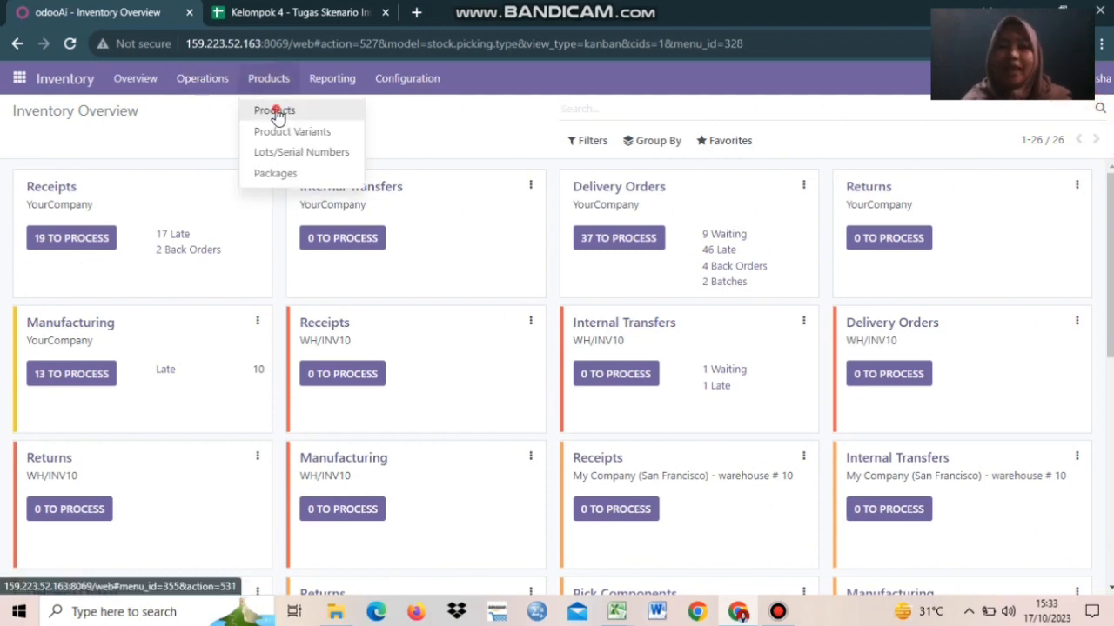
left_click(275, 112)
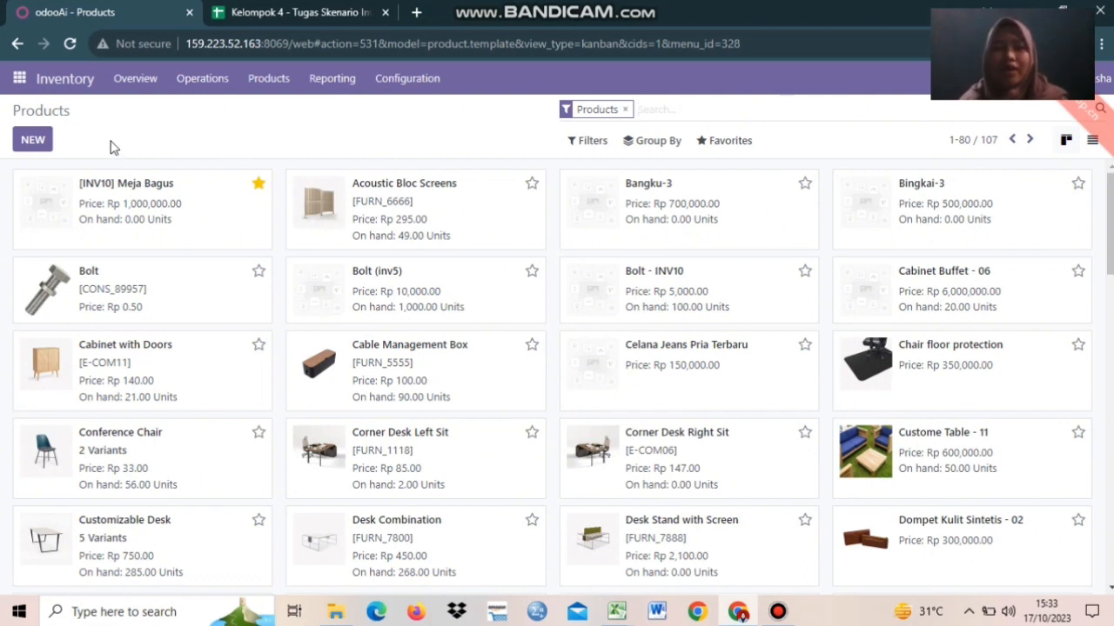
left_click(35, 141)
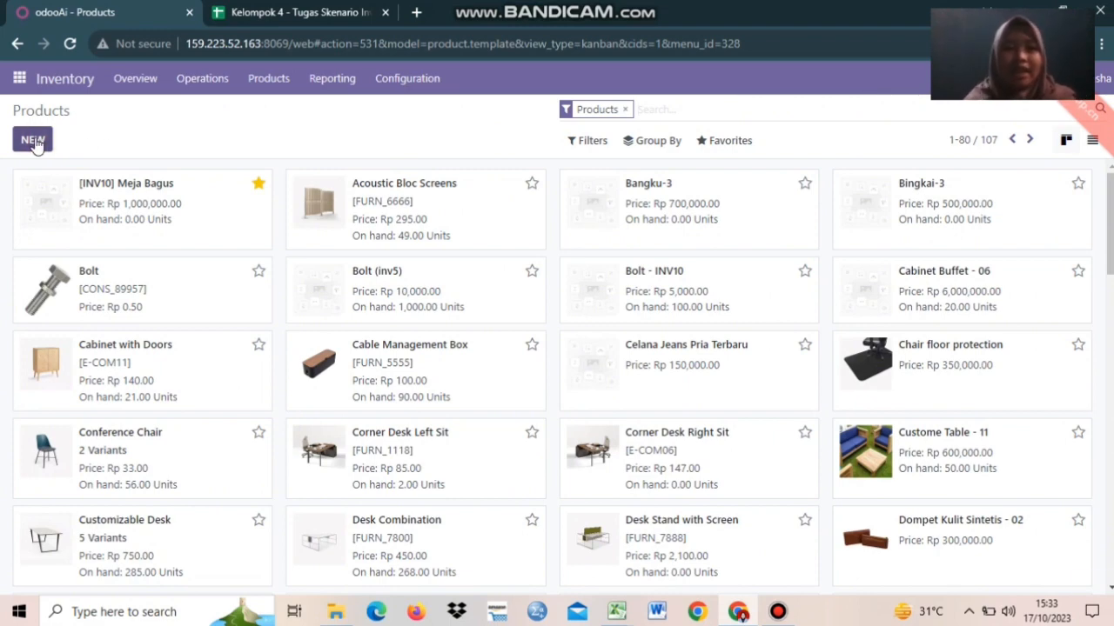
left_click(37, 145)
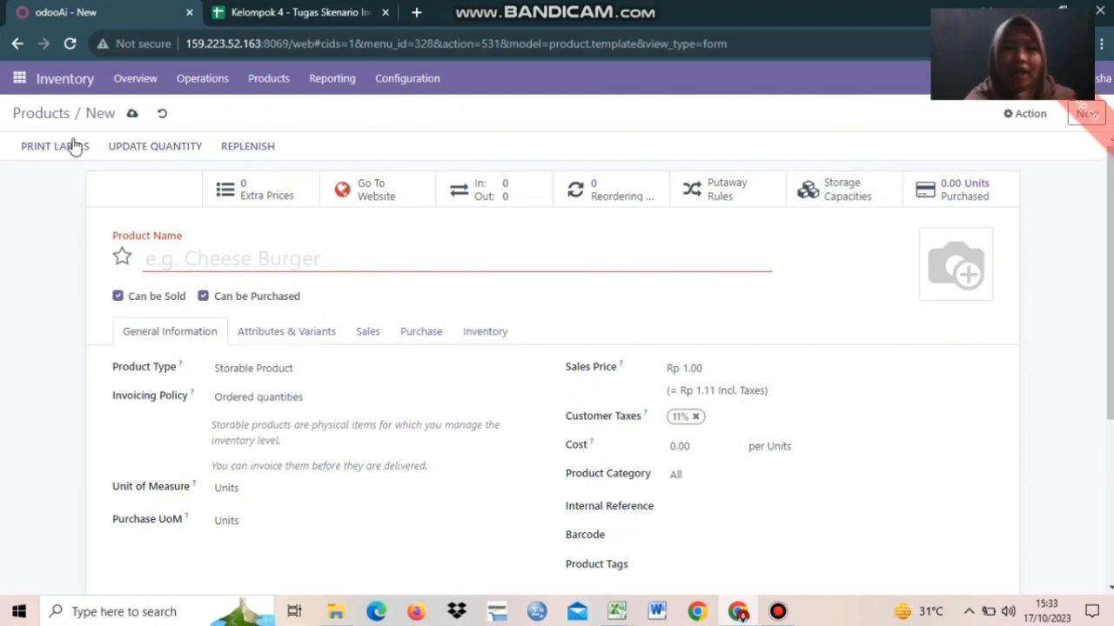
left_click(163, 119)
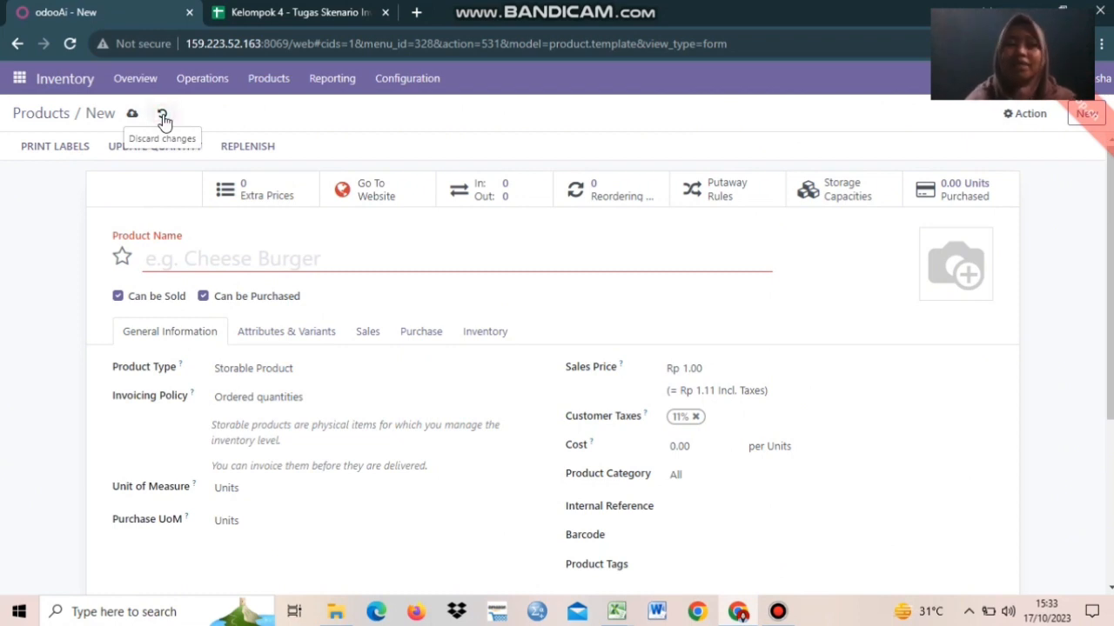
left_click(162, 119)
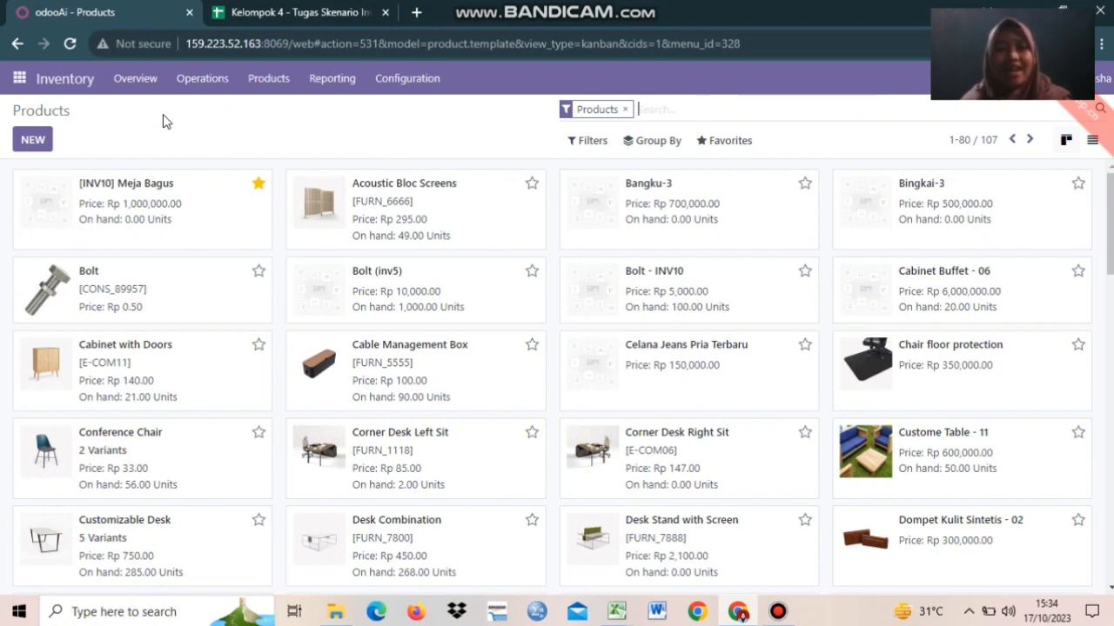
- Choose Import records from Favorites and bring up the Import Master Data Excel workbook
left_click(711, 145)
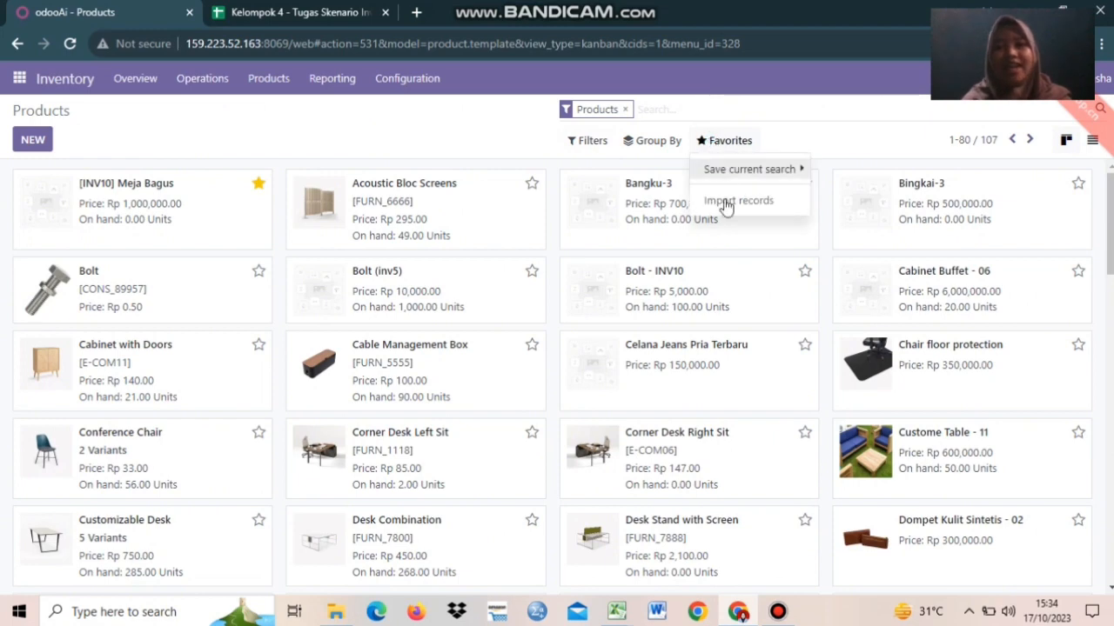
left_click(726, 205)
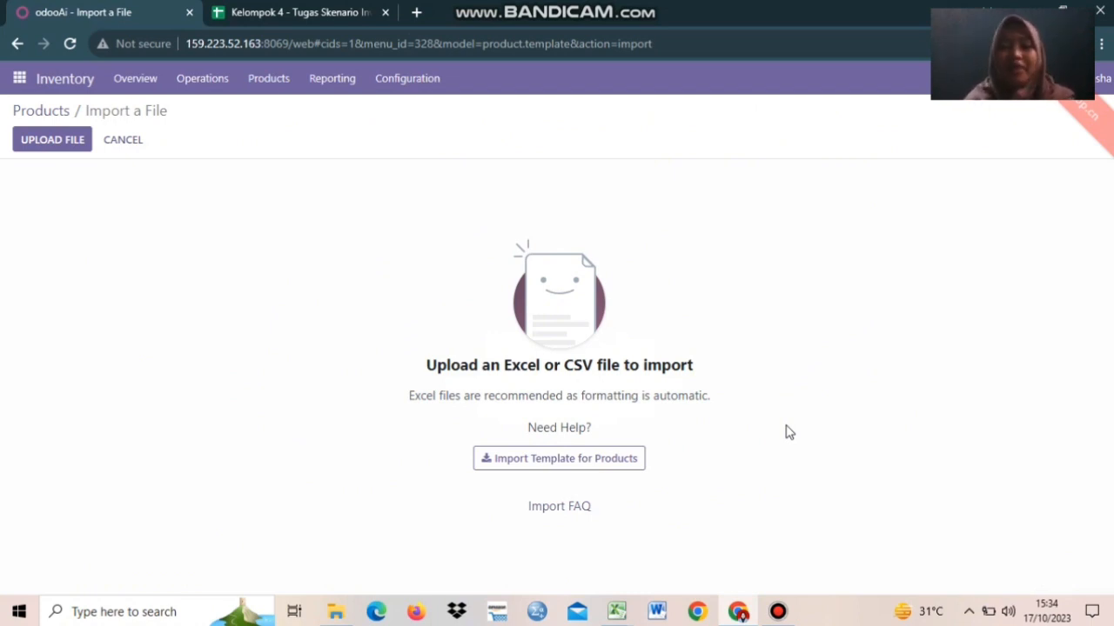
mouse_move(617, 611)
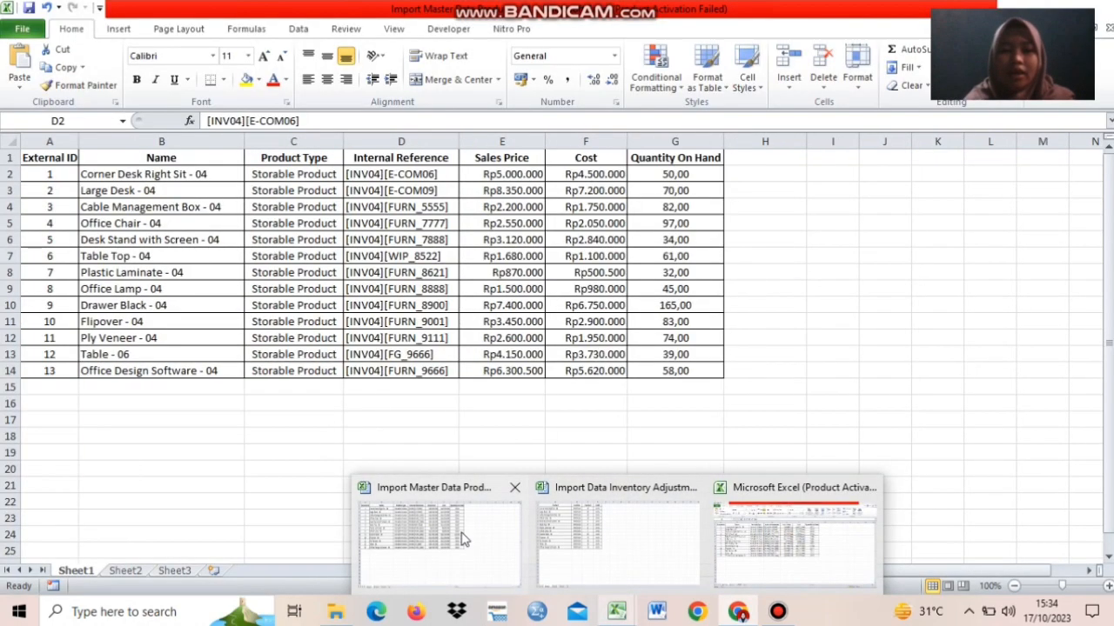
- Review the Excel sheet's External ID, Name, Product Type and sales price columns, then return to Odoo
left_click(461, 533)
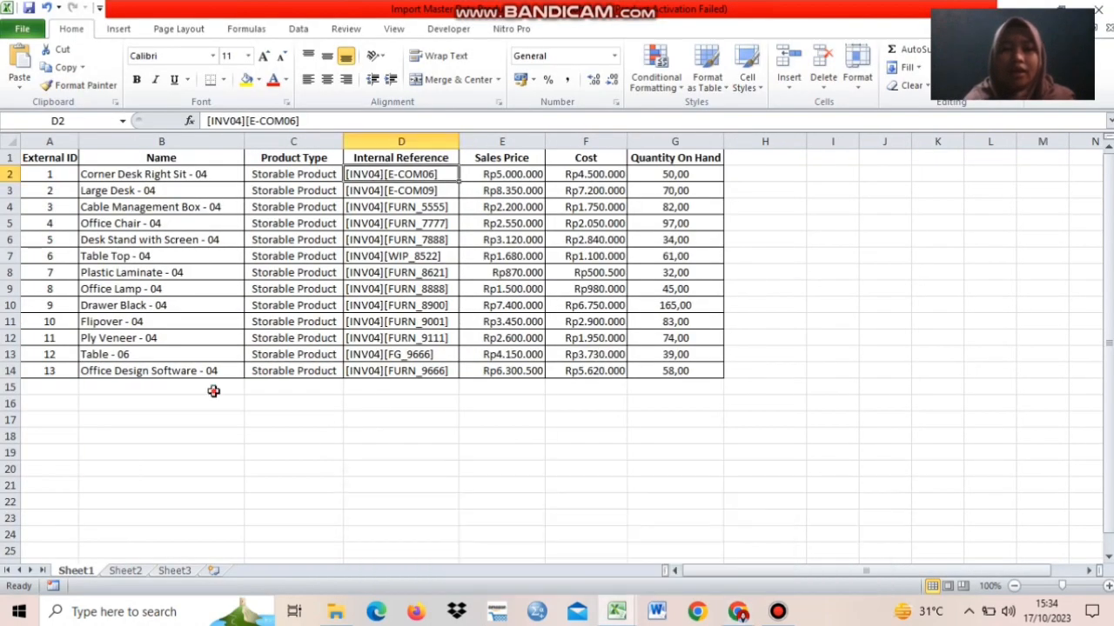
left_click(214, 390)
left_click(51, 157)
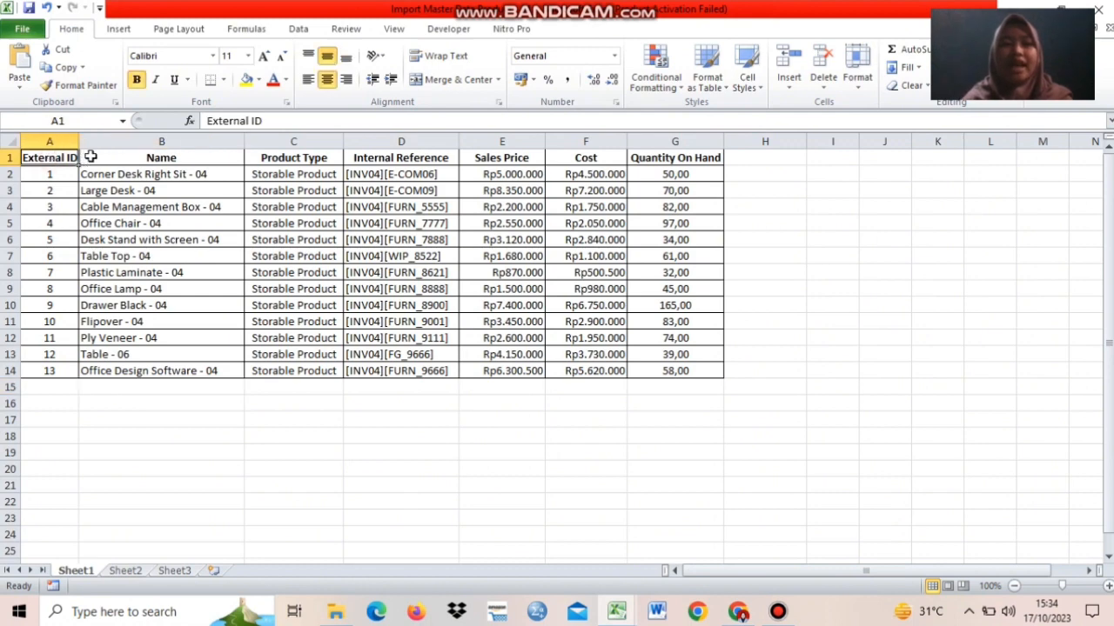
left_click(107, 156)
left_click(287, 157)
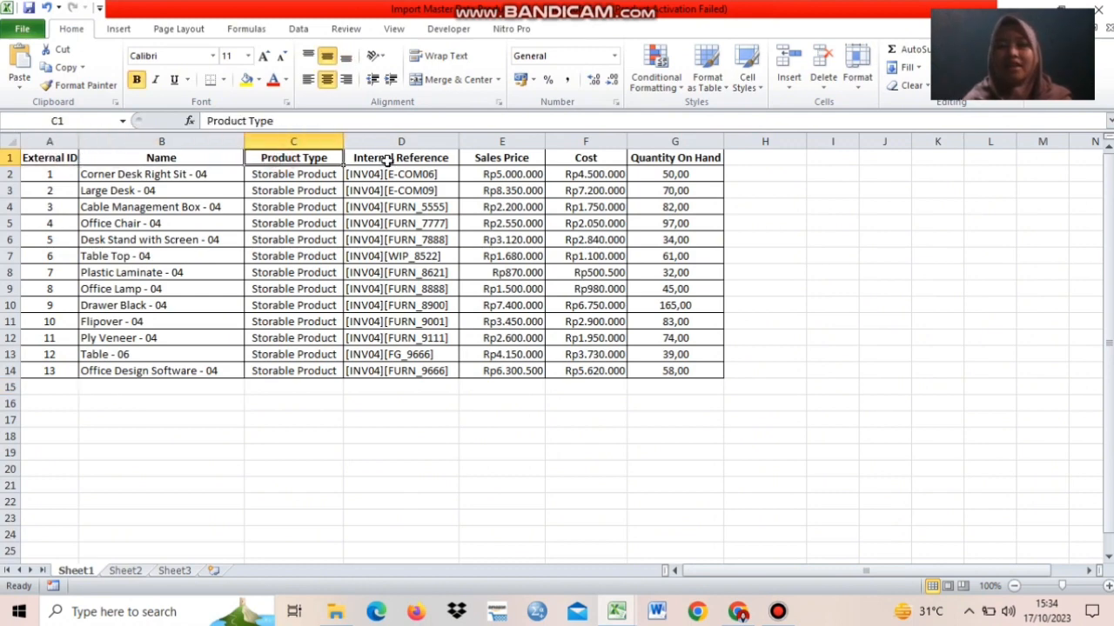
left_click(344, 468)
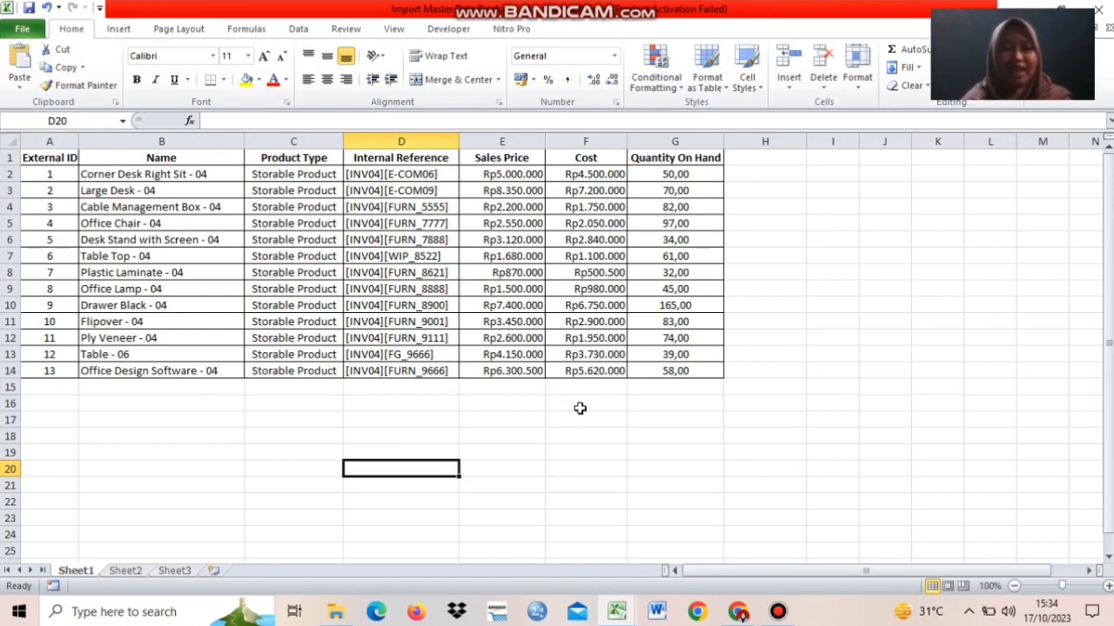
left_click_drag(580, 408, 159, 219)
left_click(163, 219)
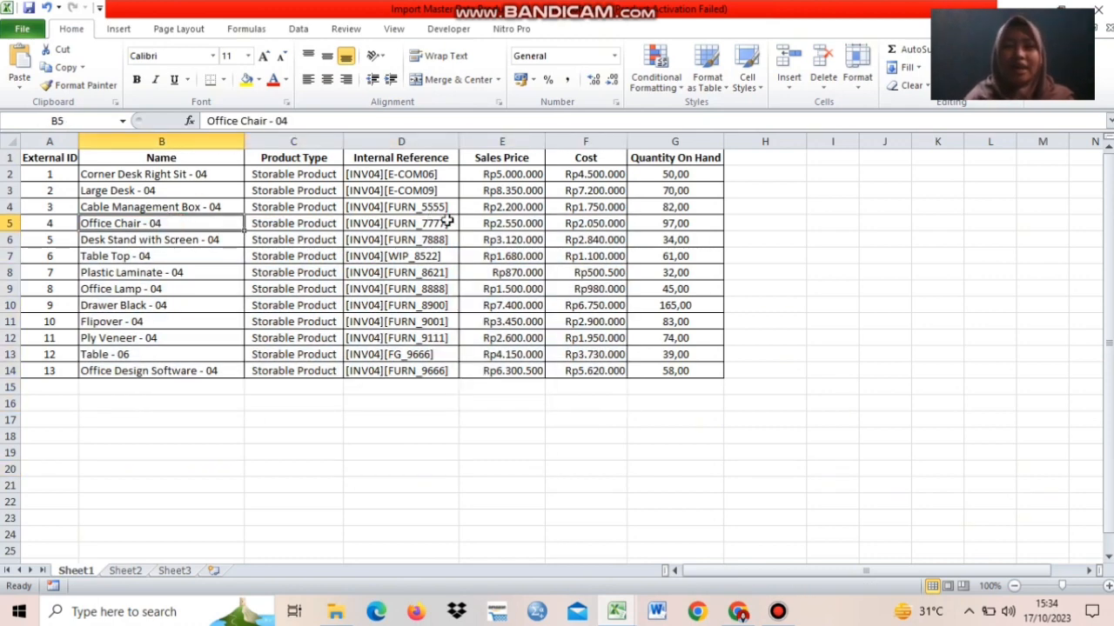
left_click(530, 323)
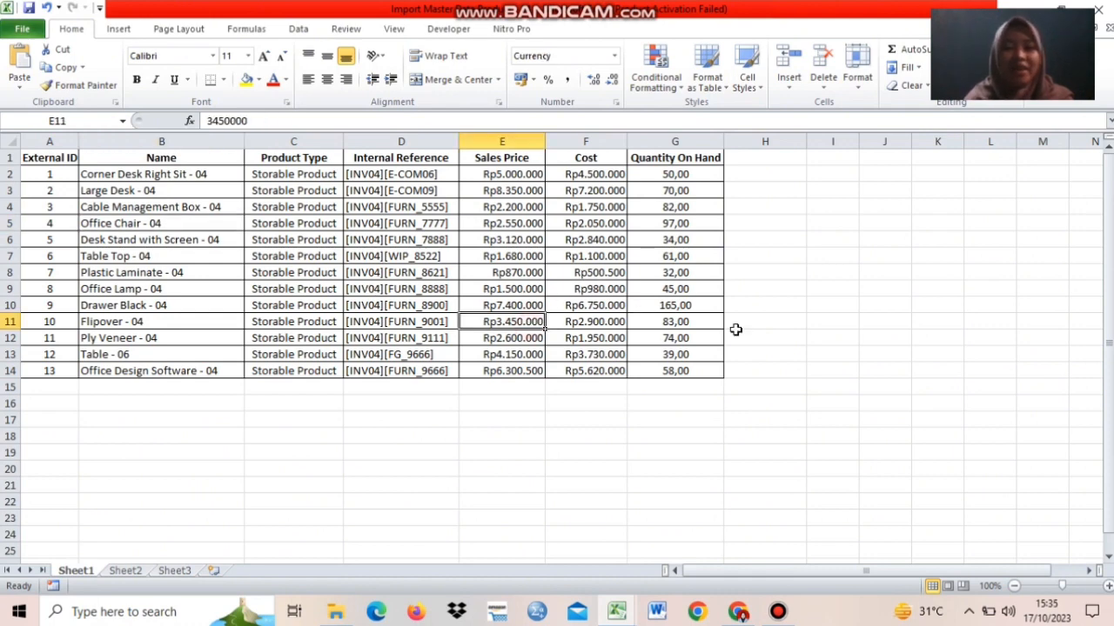
left_click(736, 336)
left_click(738, 611)
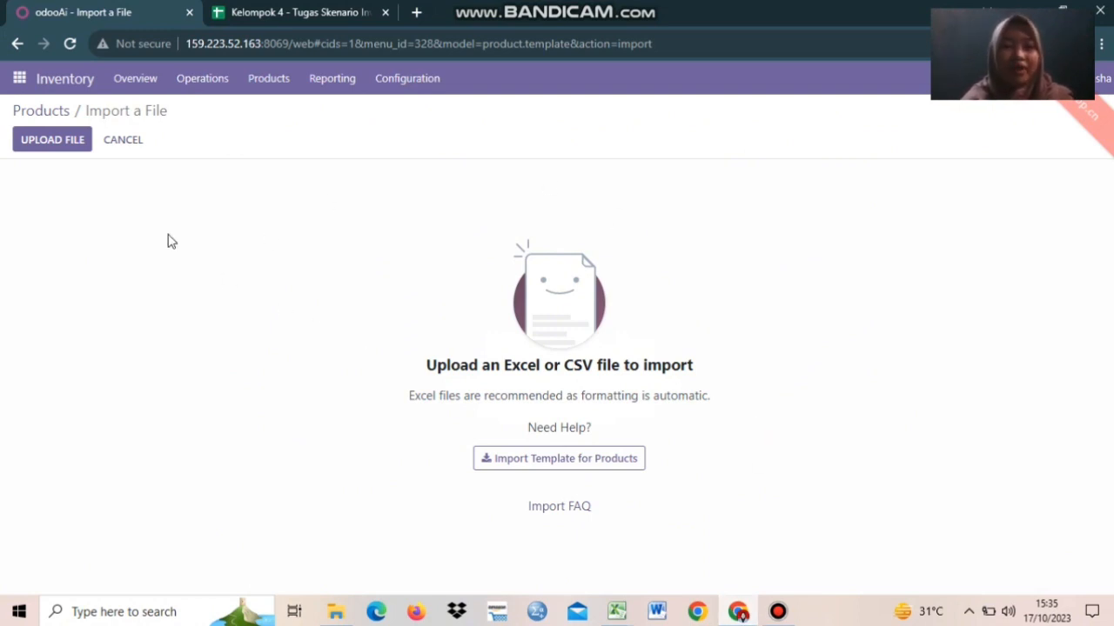
- Upload Import Master Data Product - 04 from Downloads into the product import
left_click(50, 142)
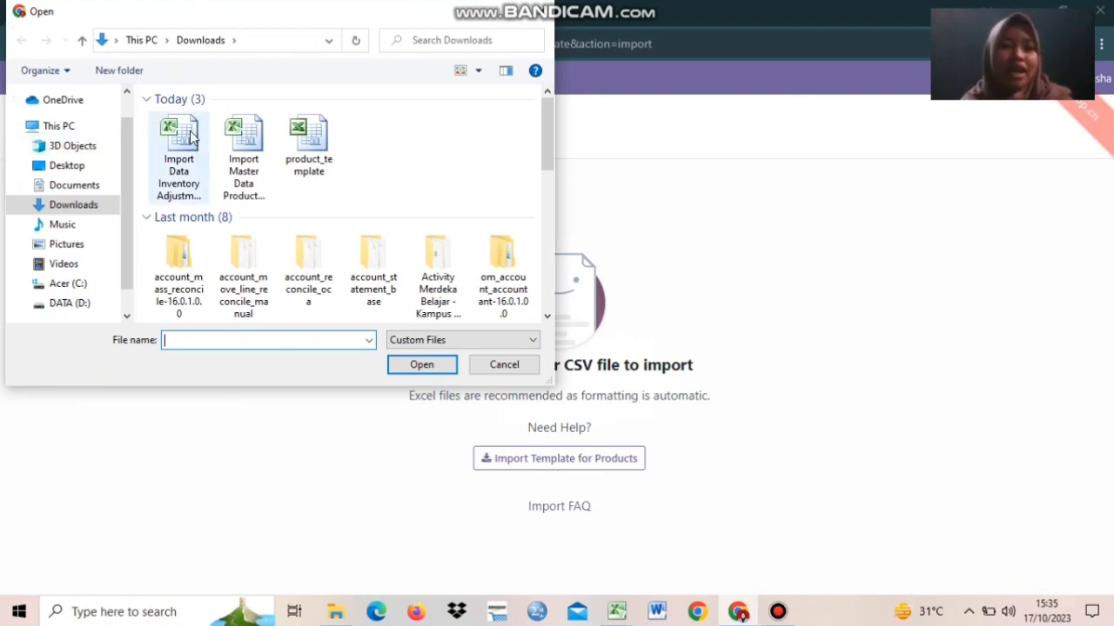
left_click(235, 191)
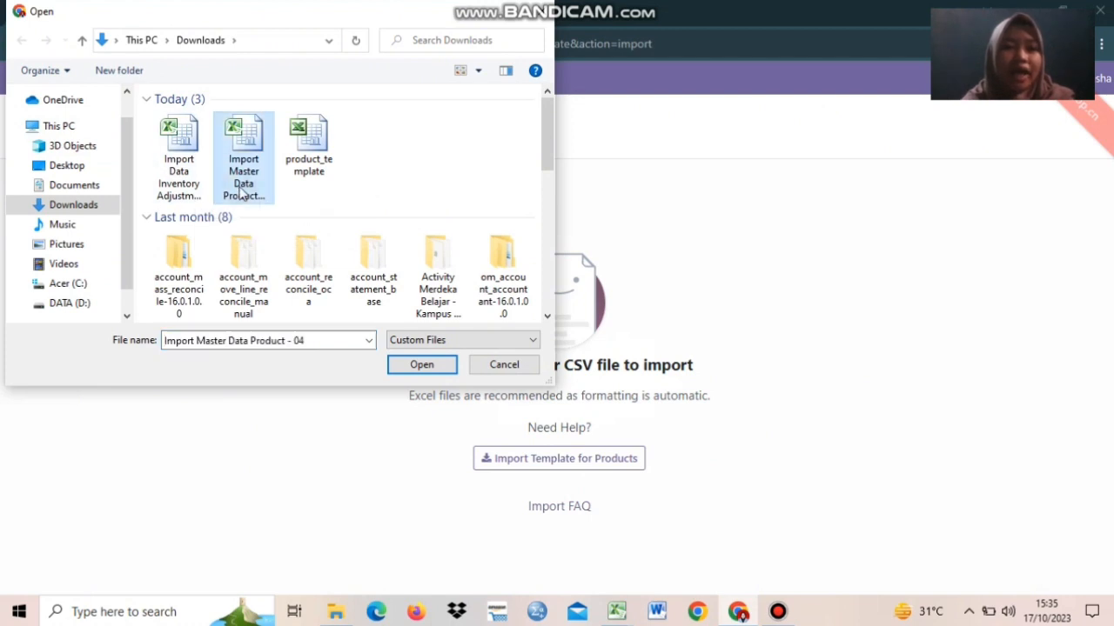
left_click(419, 369)
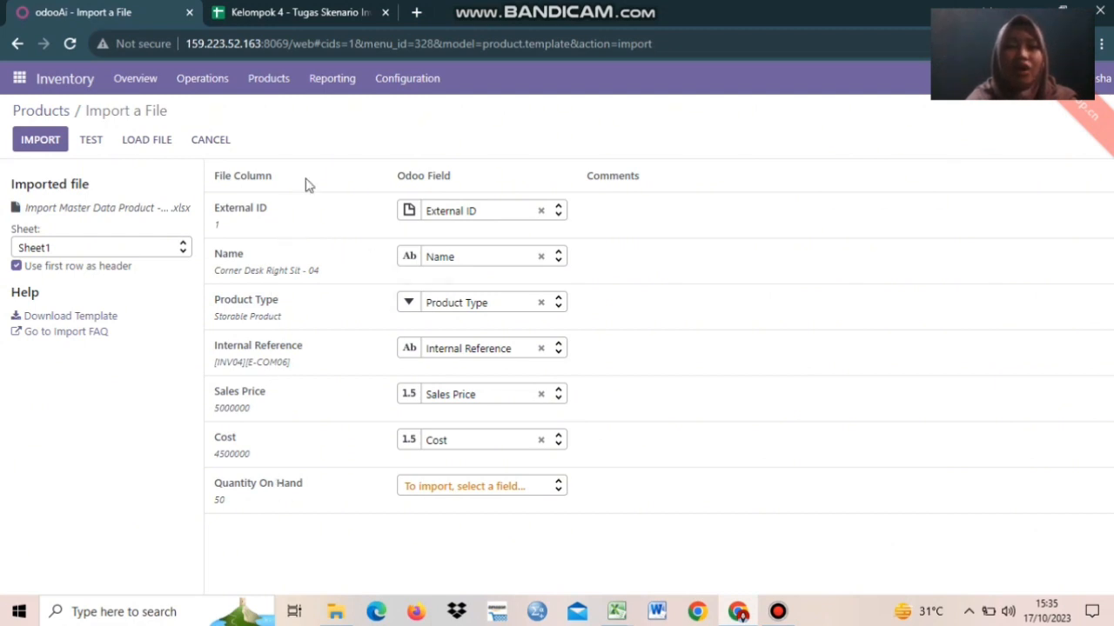
- Leave Quantity On Hand unmapped after finding no matching field, and test the file as valid
left_click(452, 492)
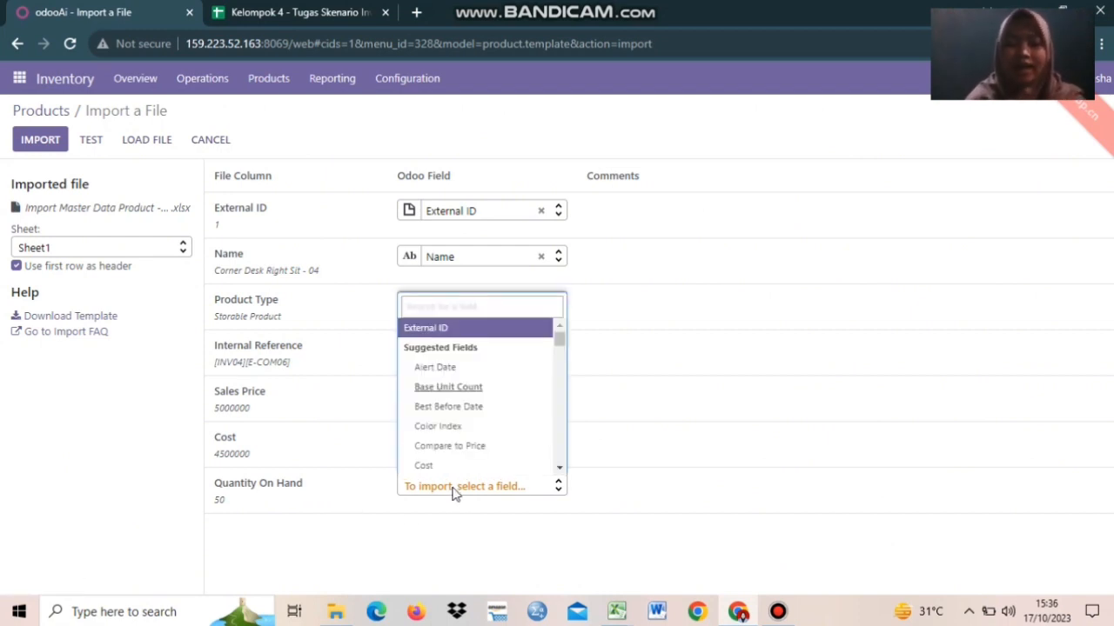
type("o")
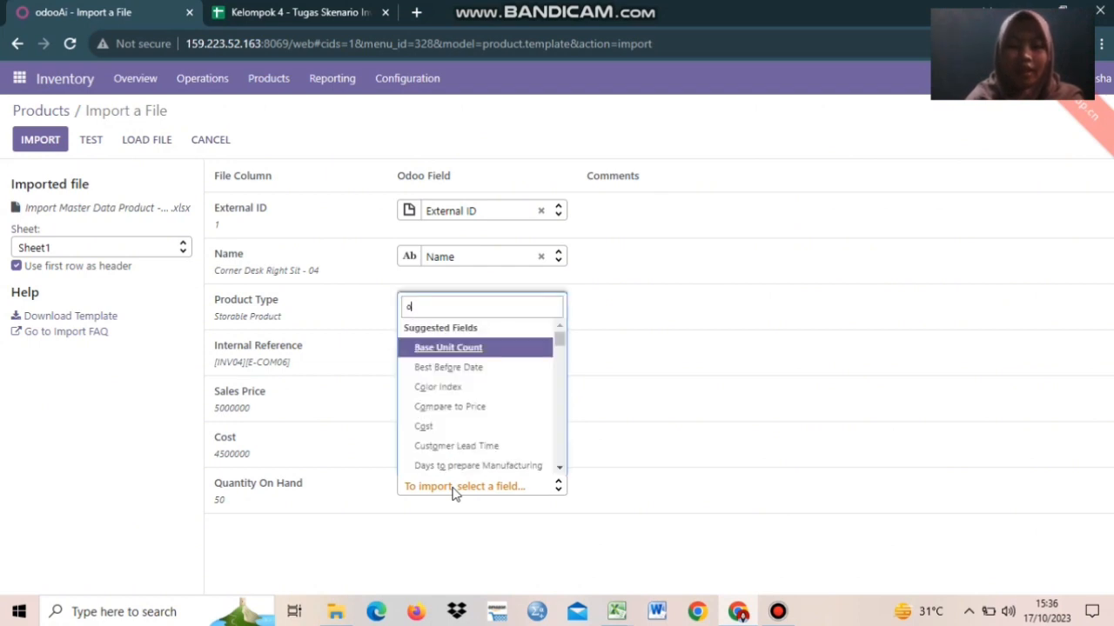
type("n")
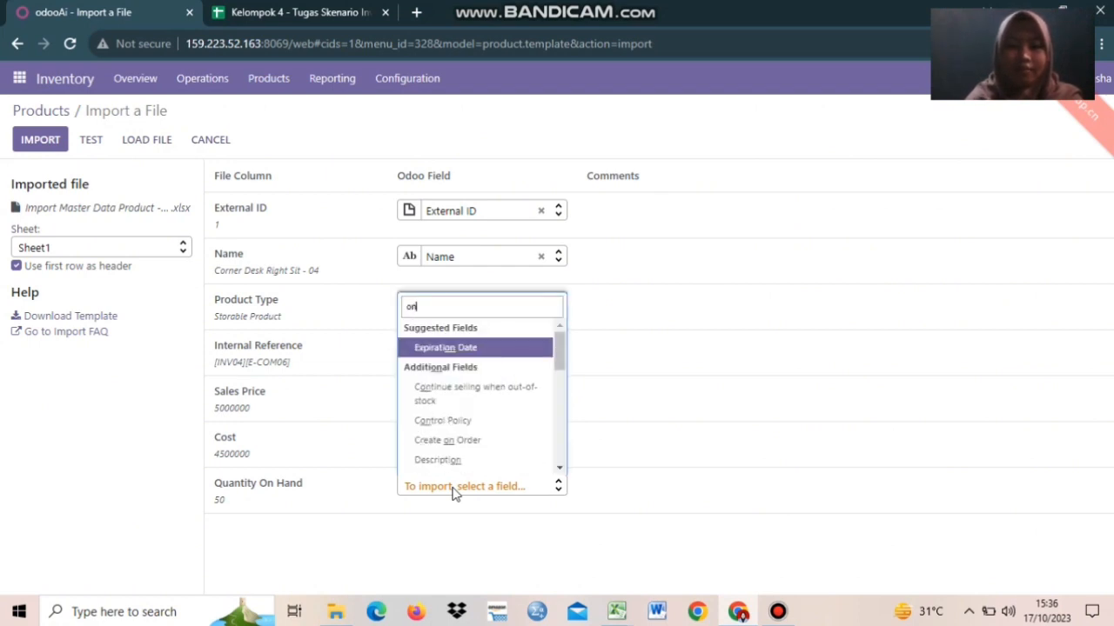
key("Down")
key("Down")
key("Down")
key("Down")
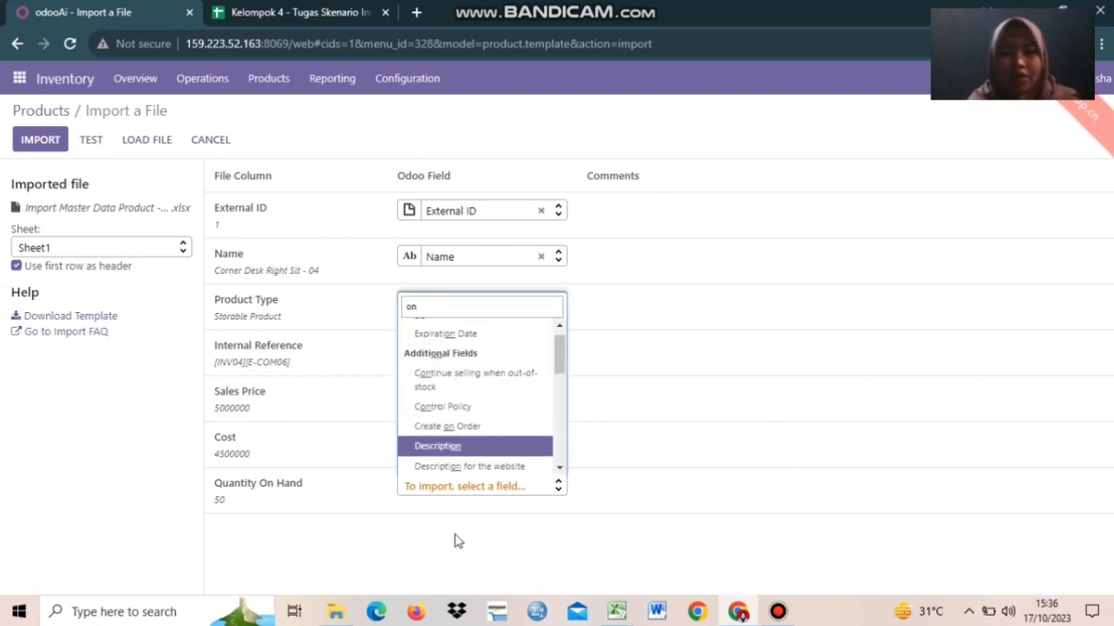
type("han")
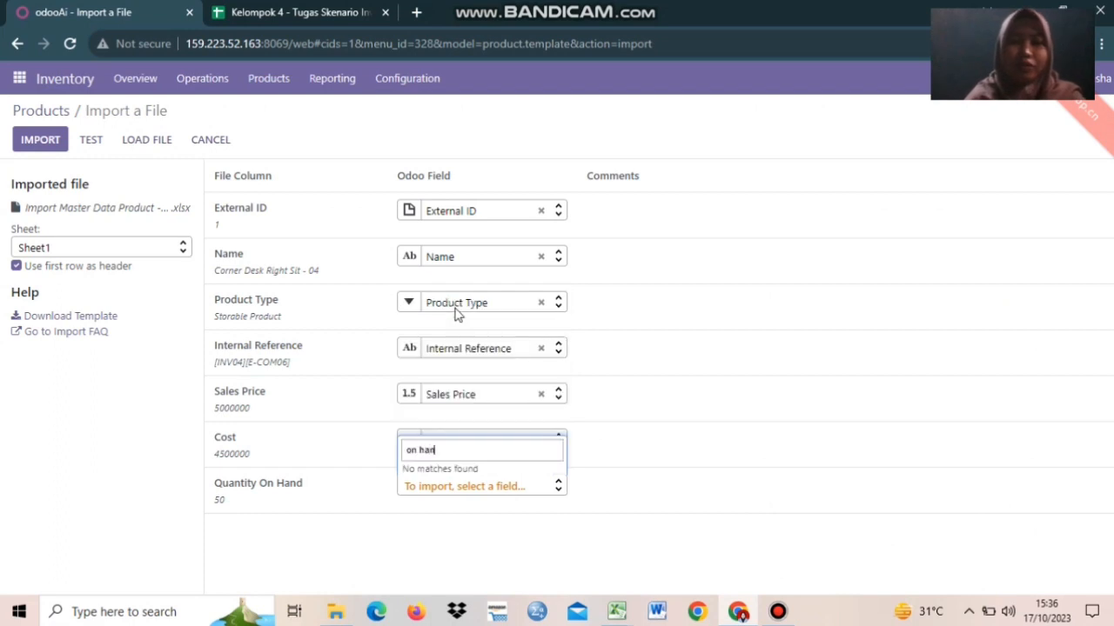
left_click(446, 545)
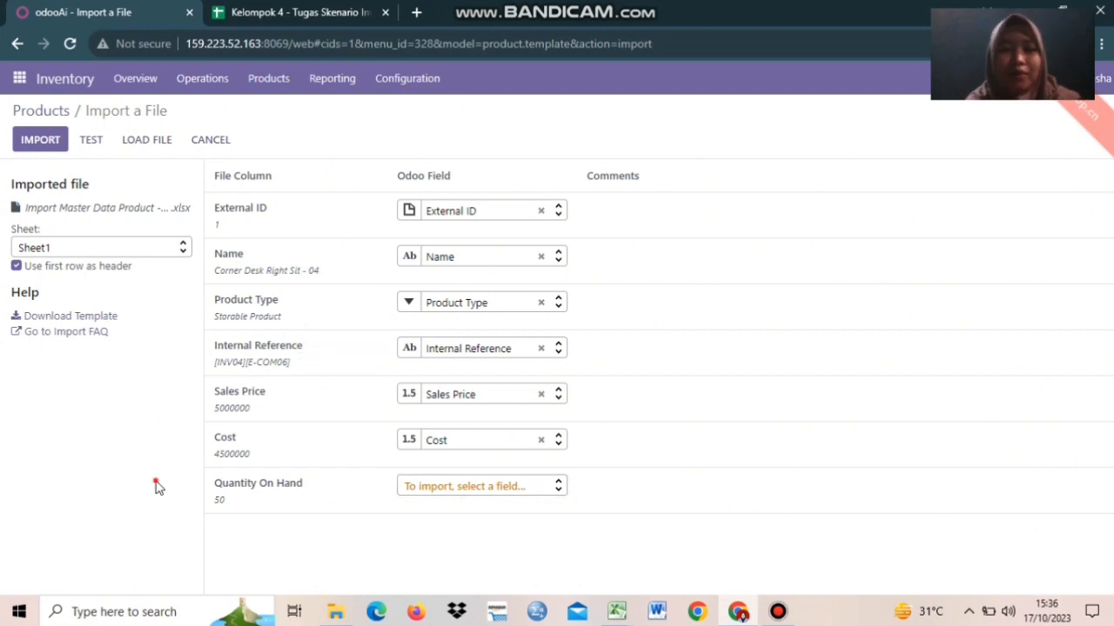
left_click(98, 141)
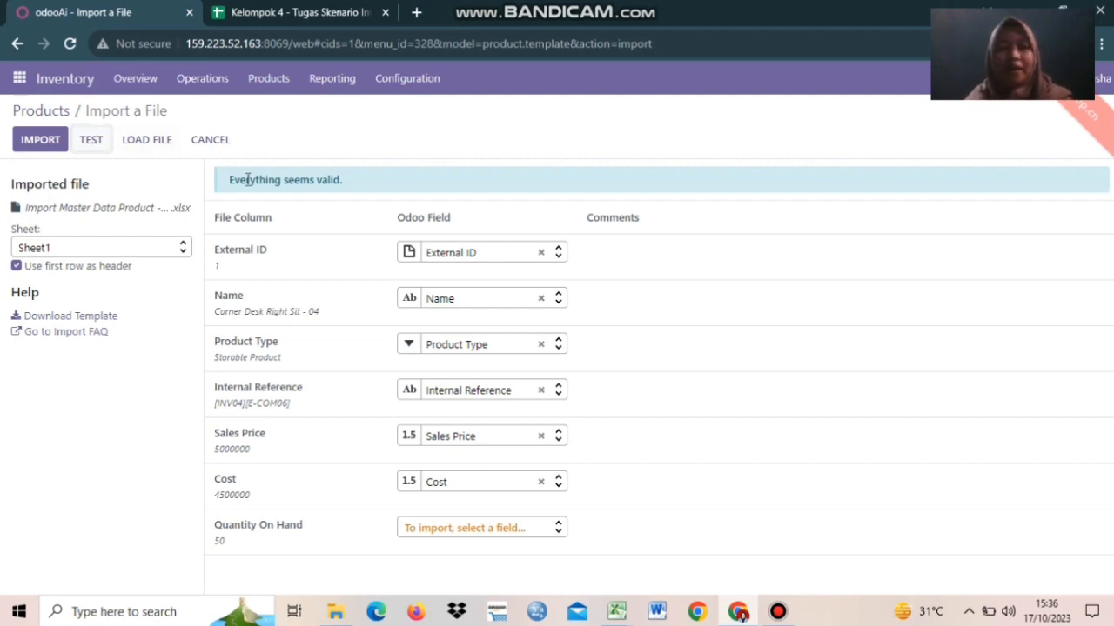
- Import the 13 products, clear the Products filter, and search the catalogue for inv04
left_click(40, 140)
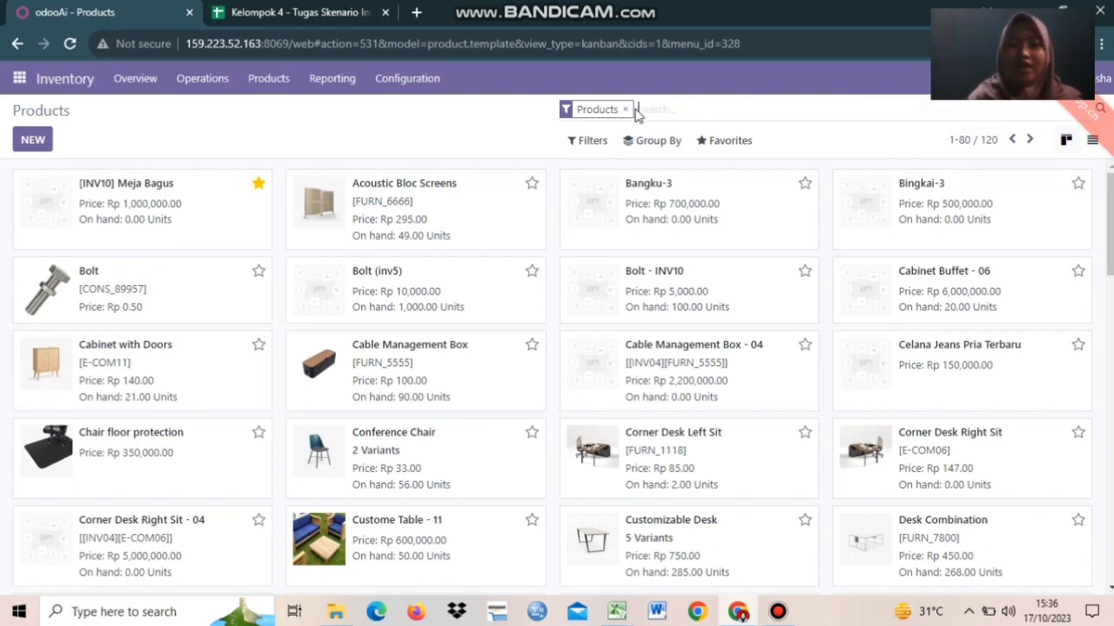
key("BackSpace")
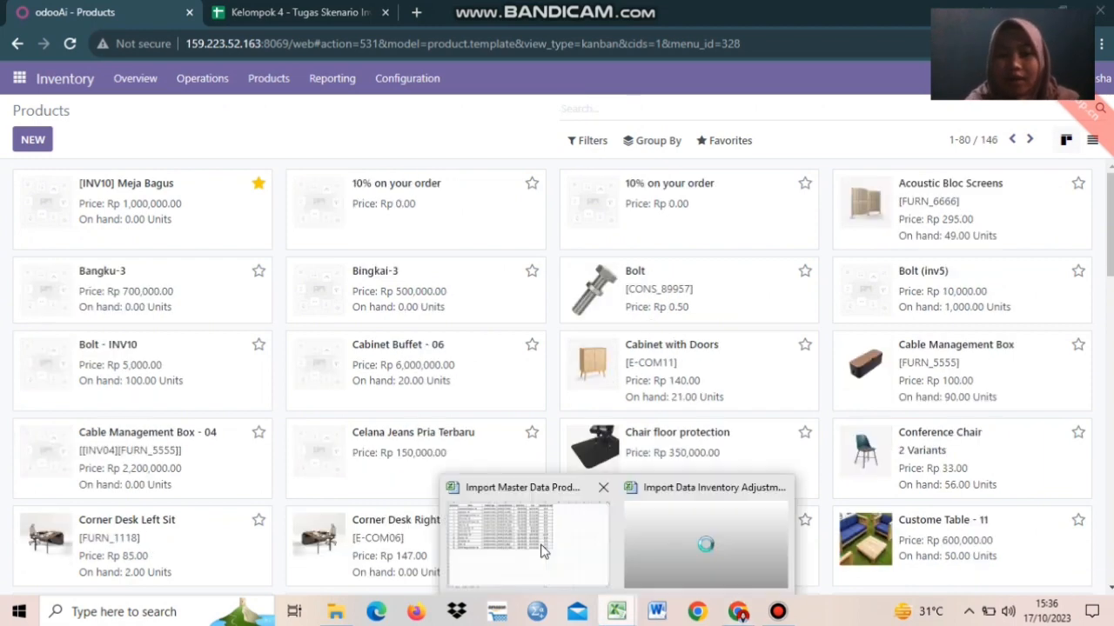
mouse_move(542, 551)
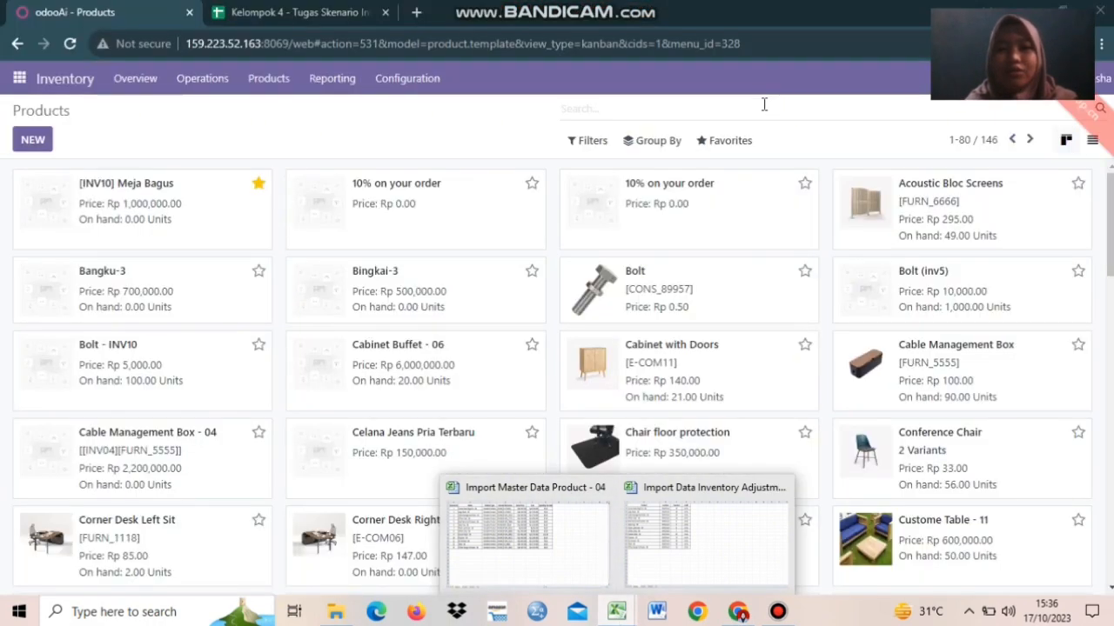
left_click(764, 105)
type("inv04")
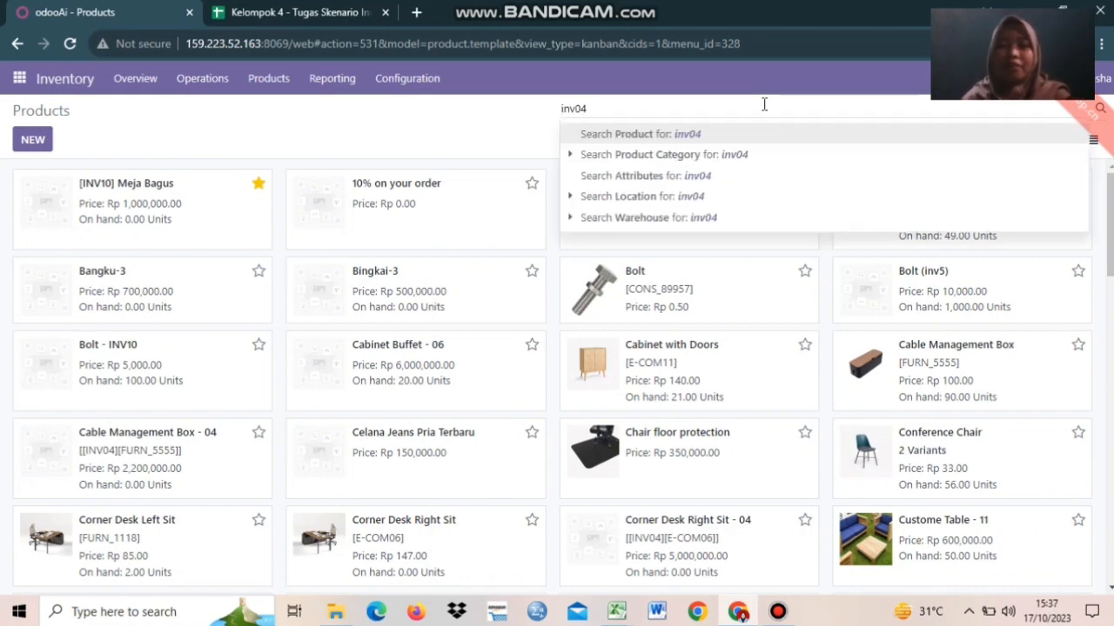
- List the 13 inv04 products as a table and open Cable Management Box - 04
key("Return")
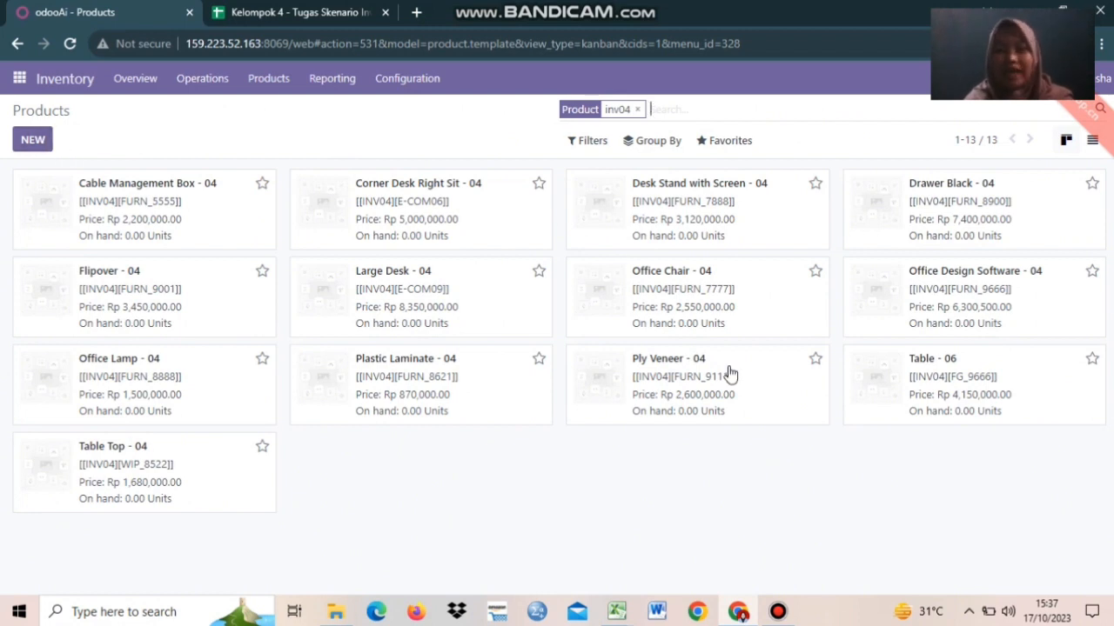
left_click(1093, 141)
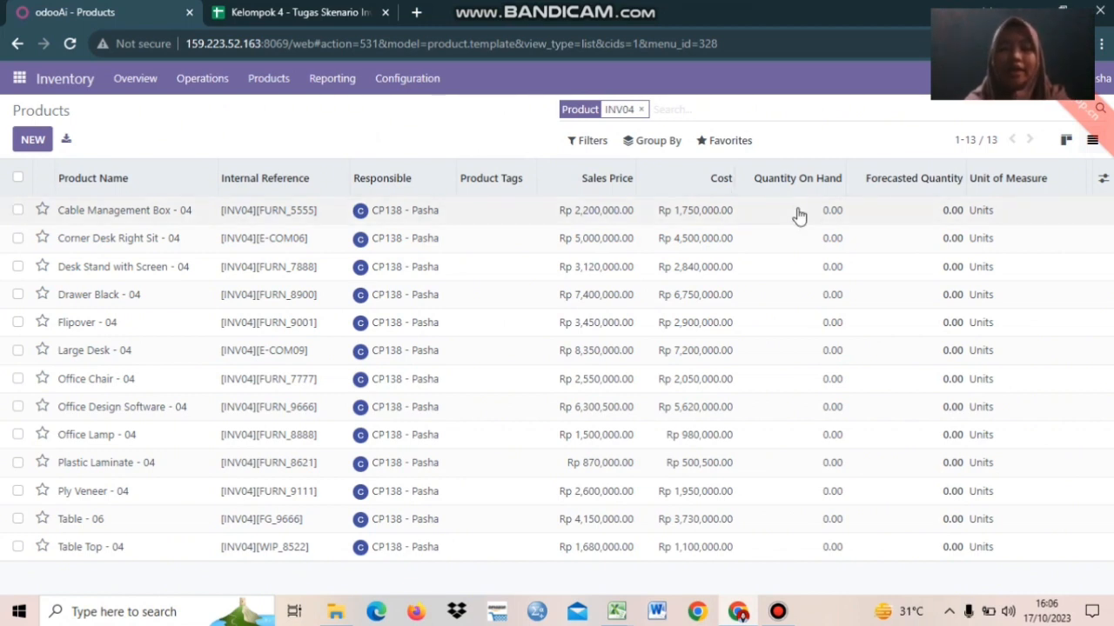
left_click(798, 215)
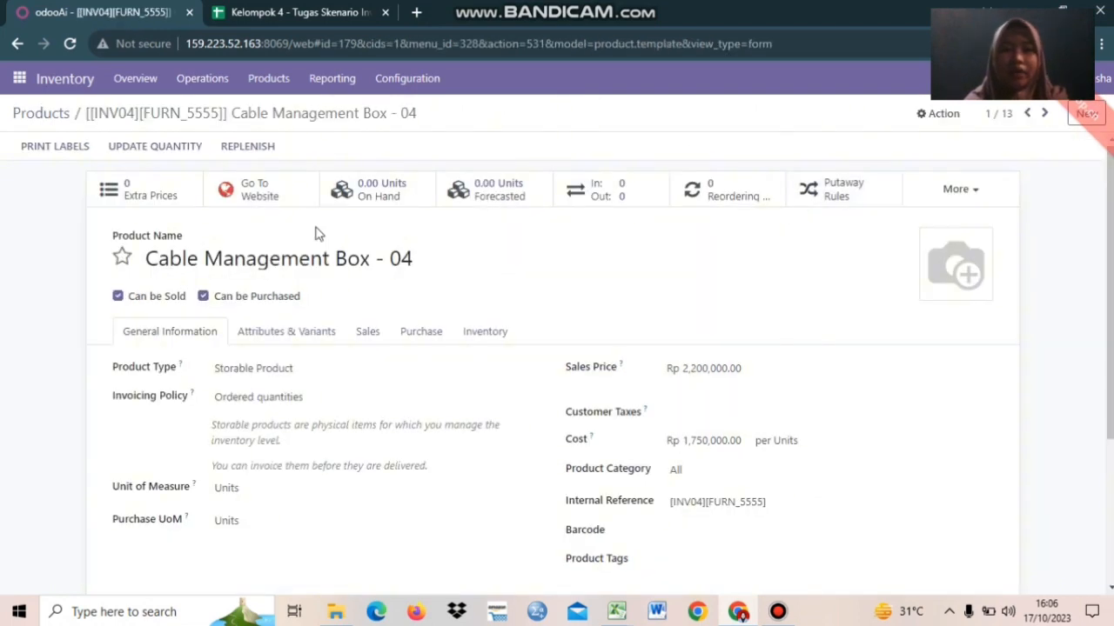
- Add a new count line of 50 units for Cable Management Box - 04 and apply it to stock
left_click(387, 189)
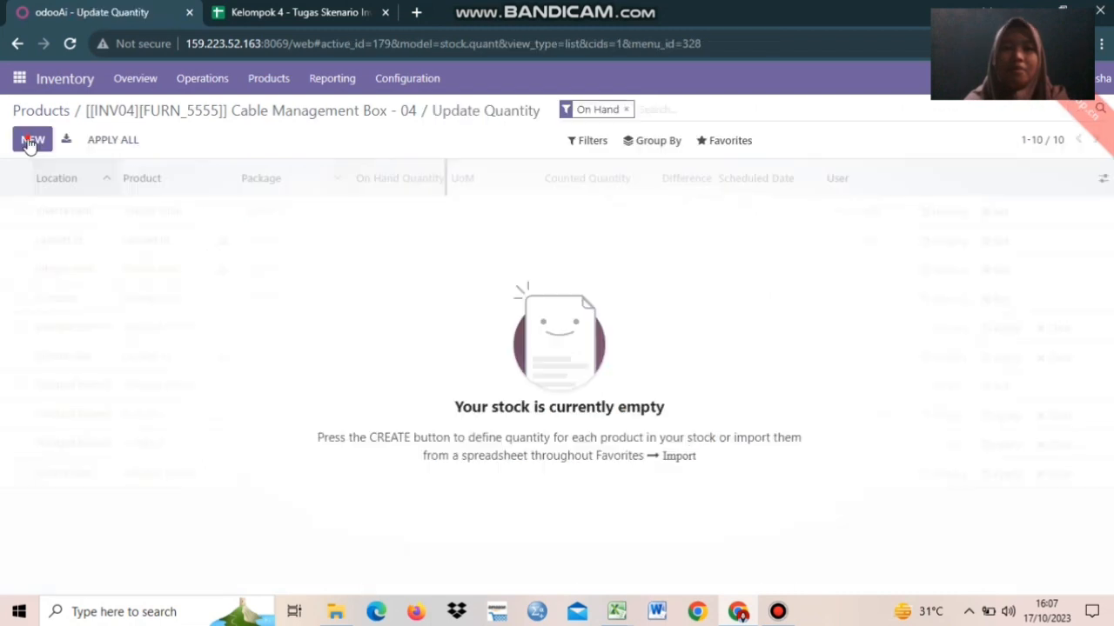
left_click(31, 141)
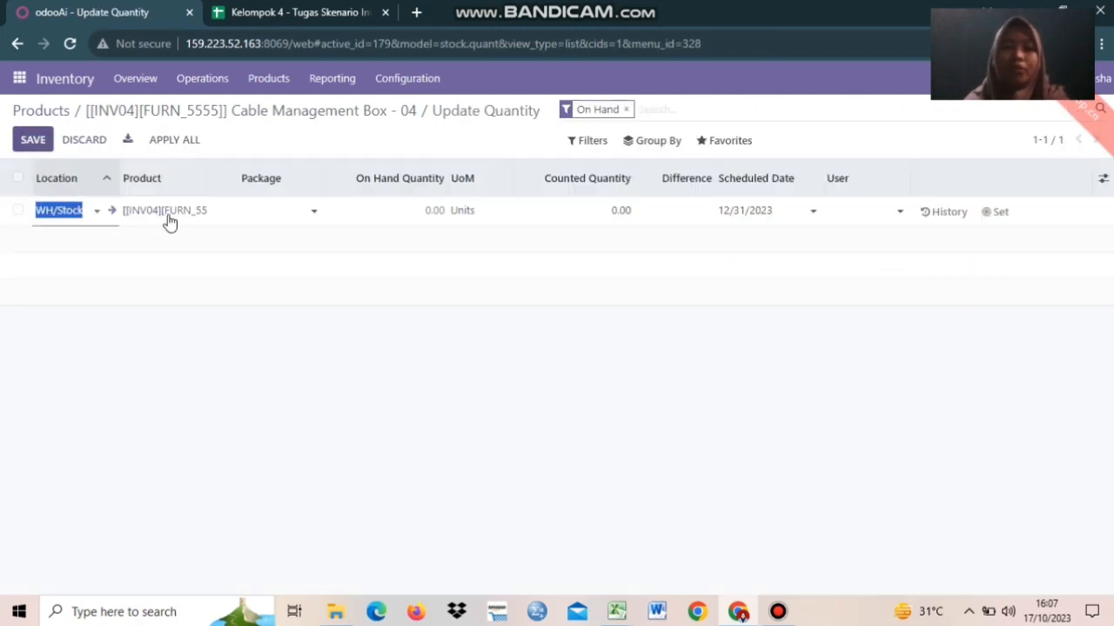
left_click(551, 215)
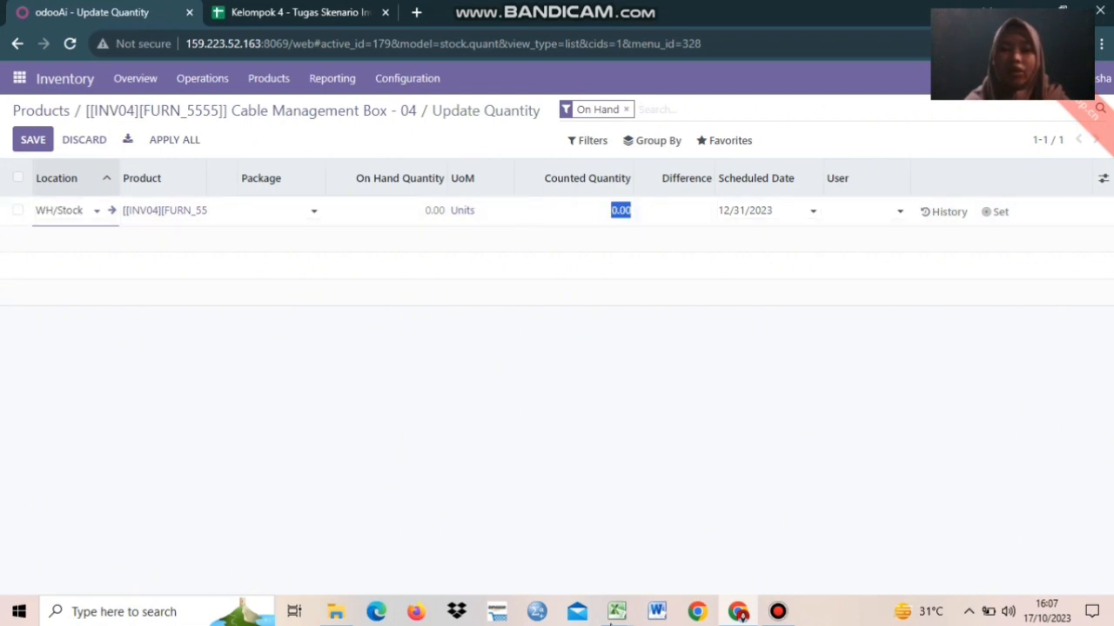
left_click(617, 612)
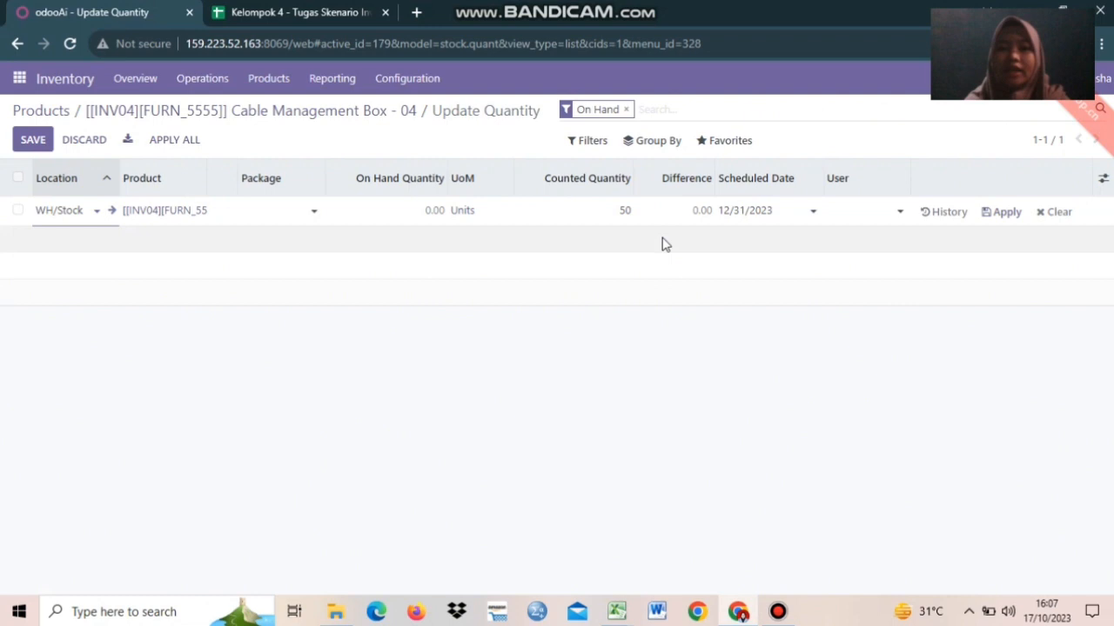
left_click(1000, 212)
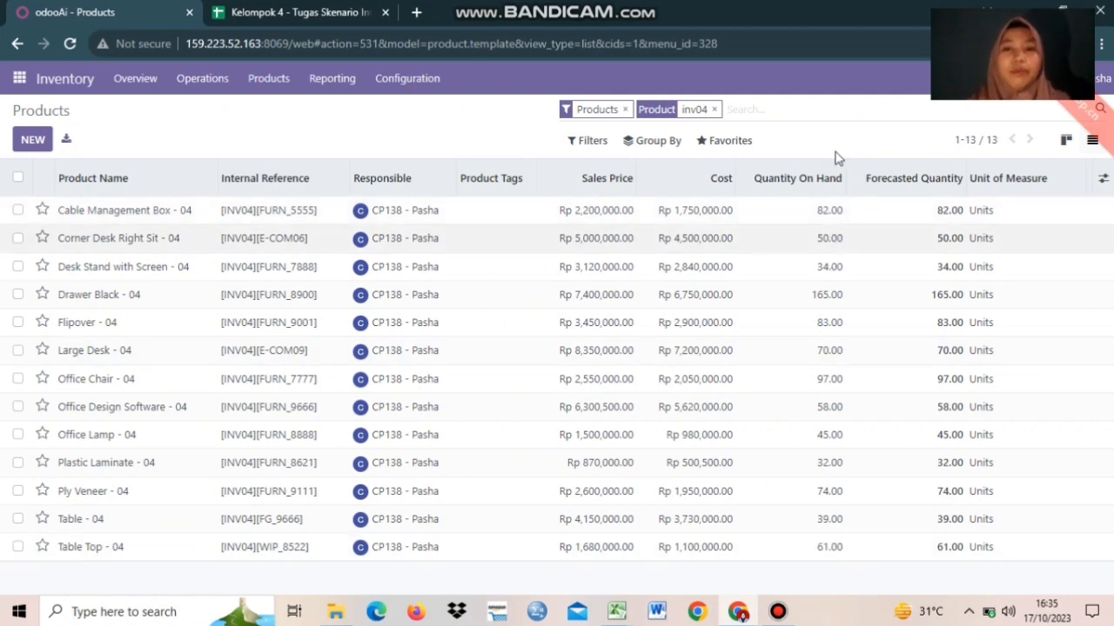
left_click(436, 120)
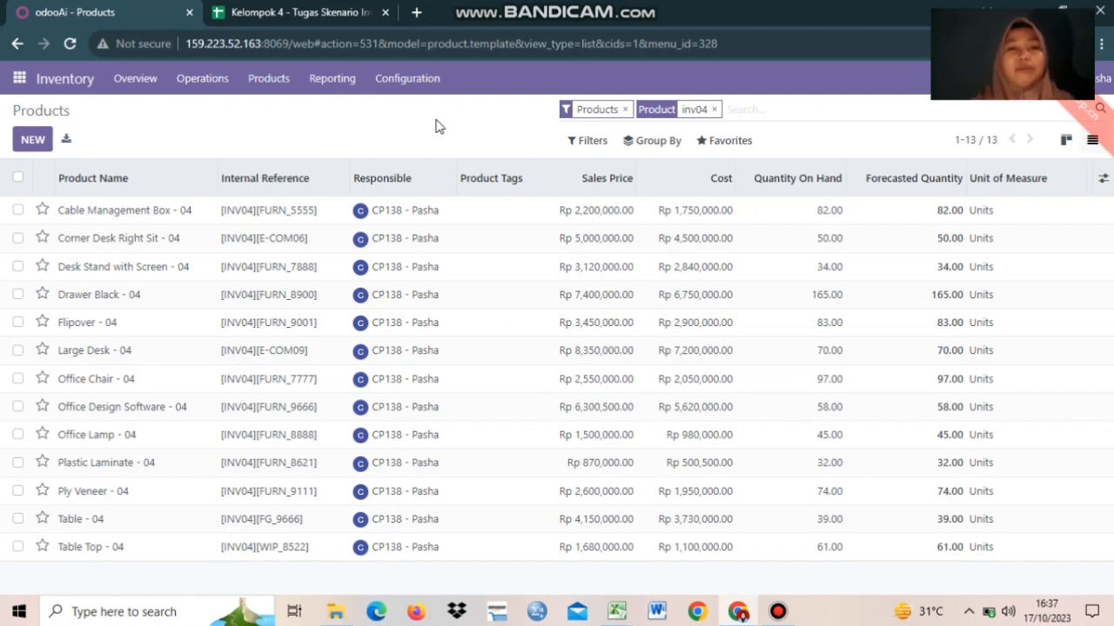
- Open Inventory Adjustments, look at the Bolt - INV10 line without changing it, and show the import options
left_click(203, 87)
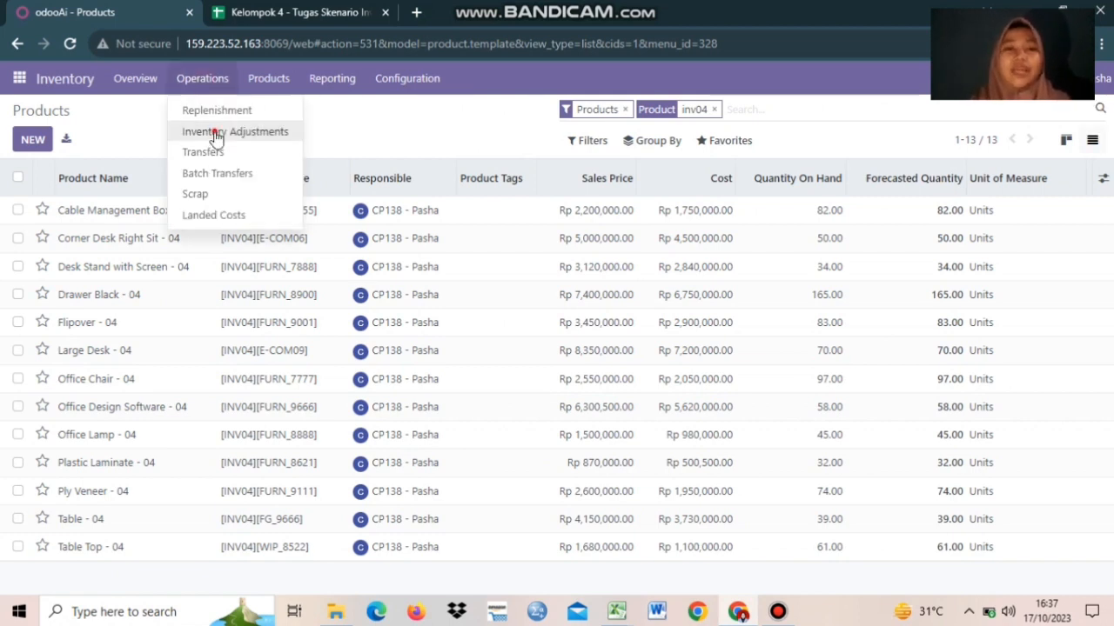
left_click(216, 134)
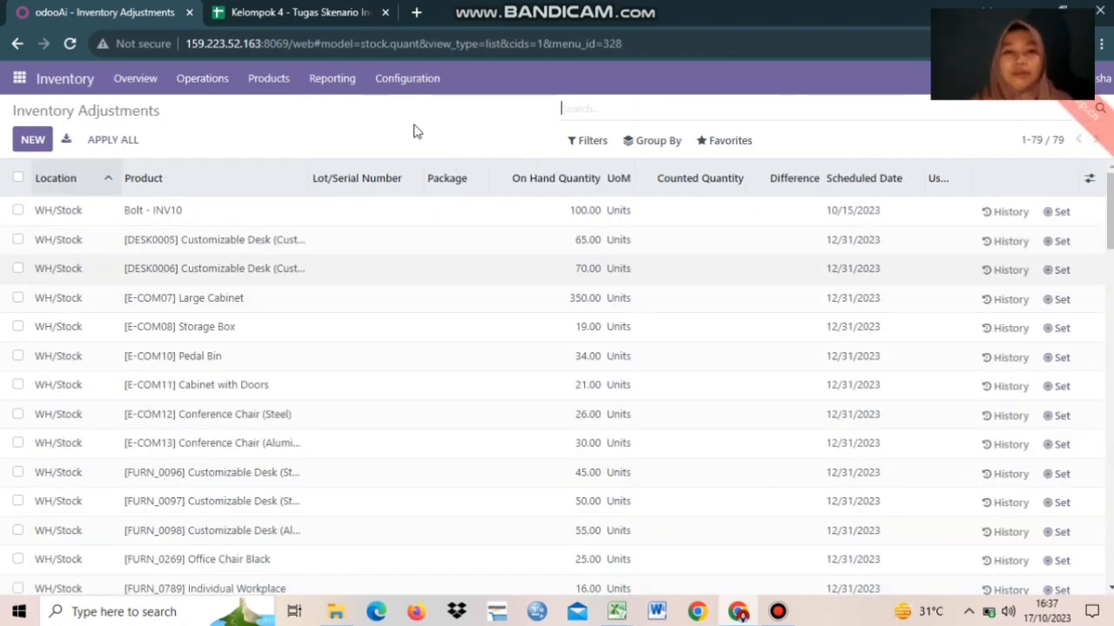
left_click(711, 221)
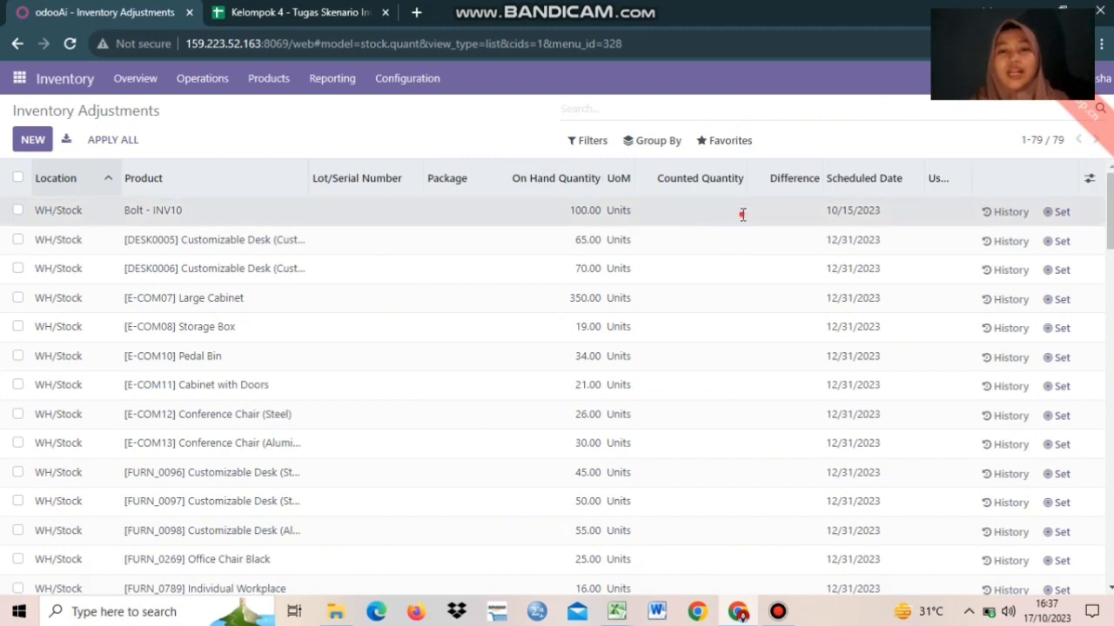
left_click(742, 212)
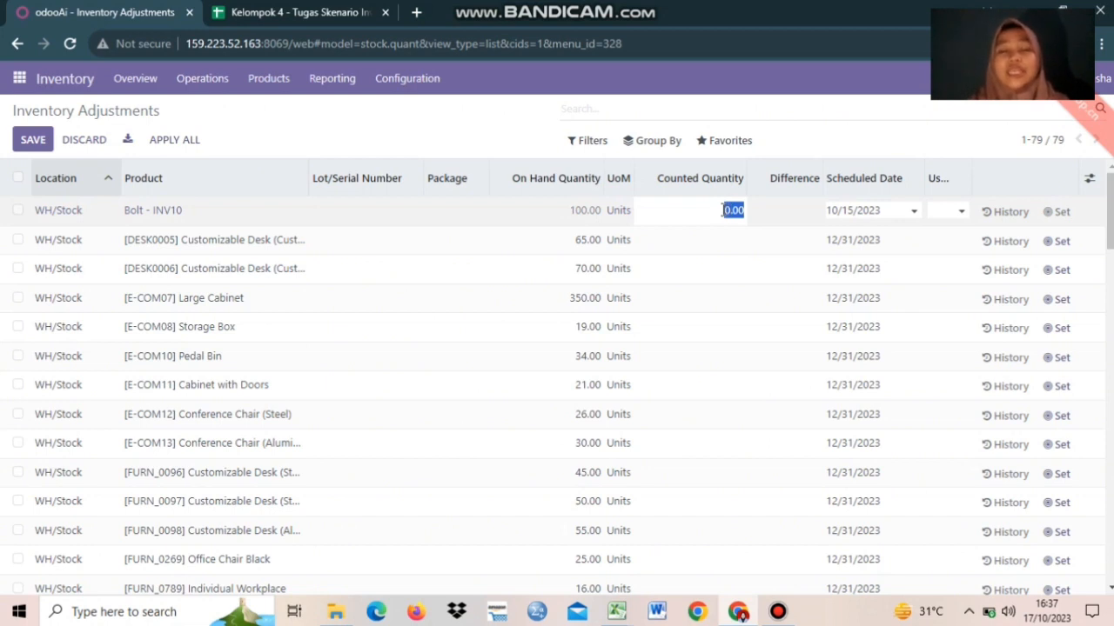
left_click(365, 137)
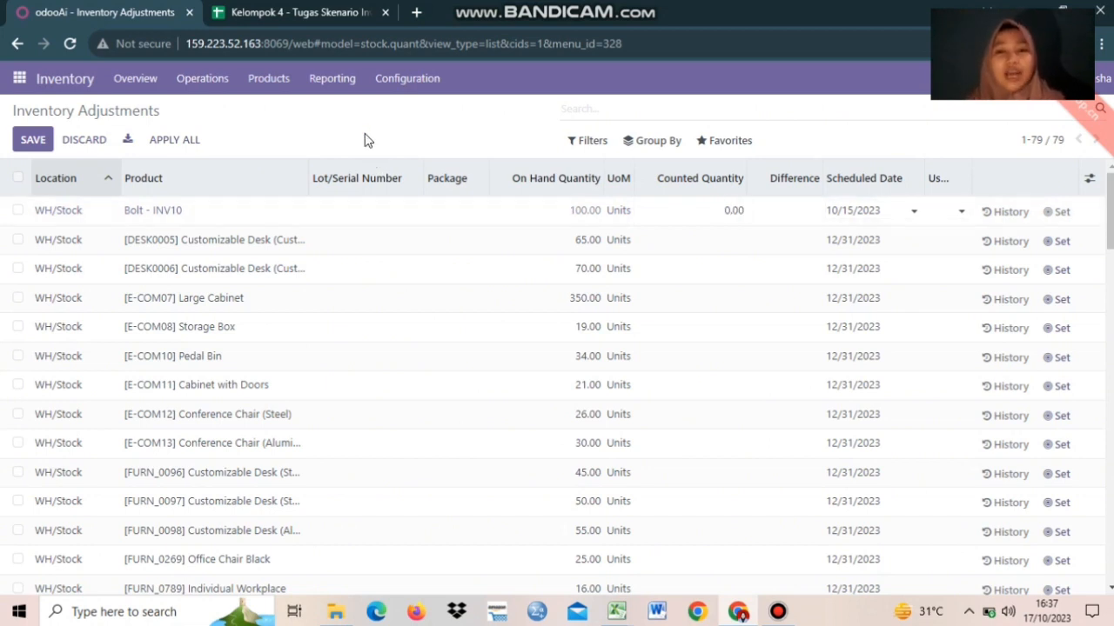
left_click(722, 150)
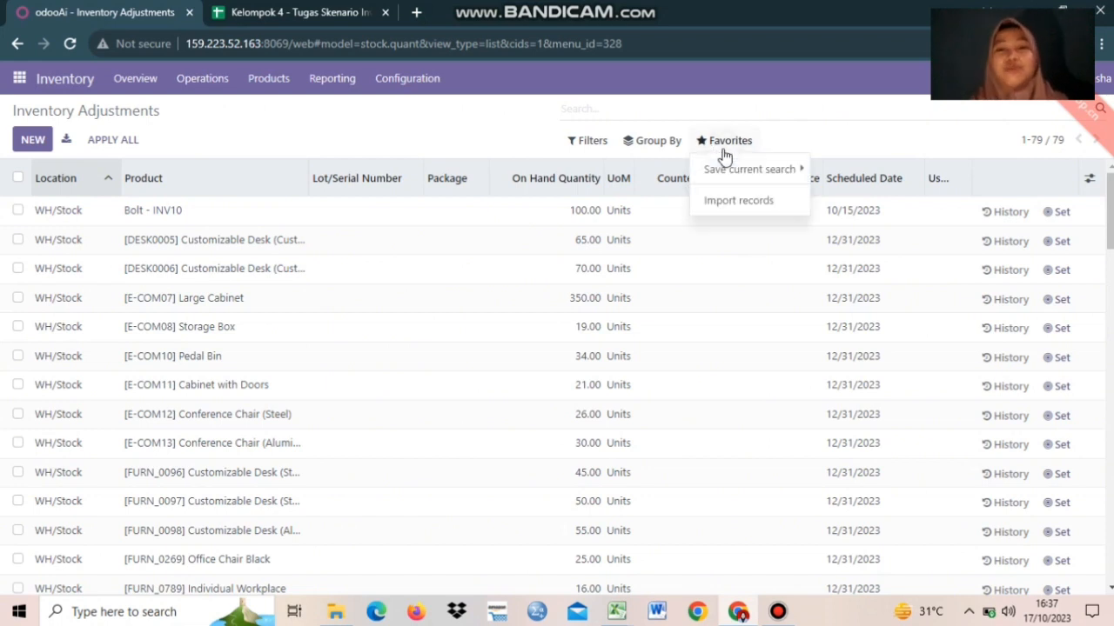
- Open the import page and review the Import Data Inventory Adjustment - 04 workbook before returning to Odoo
left_click(748, 209)
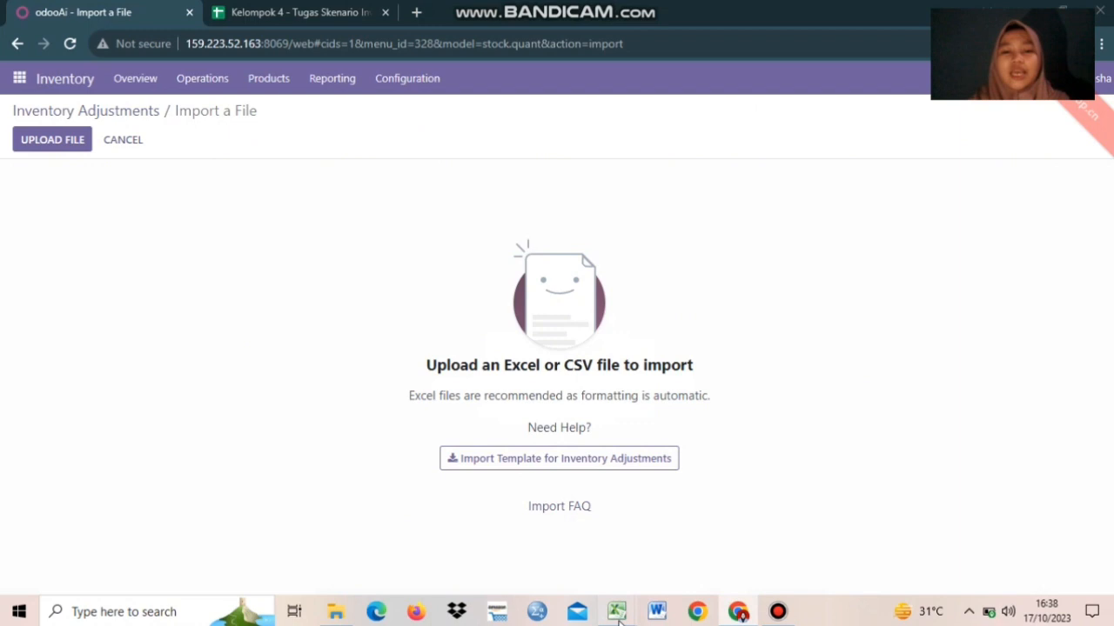
mouse_move(620, 616)
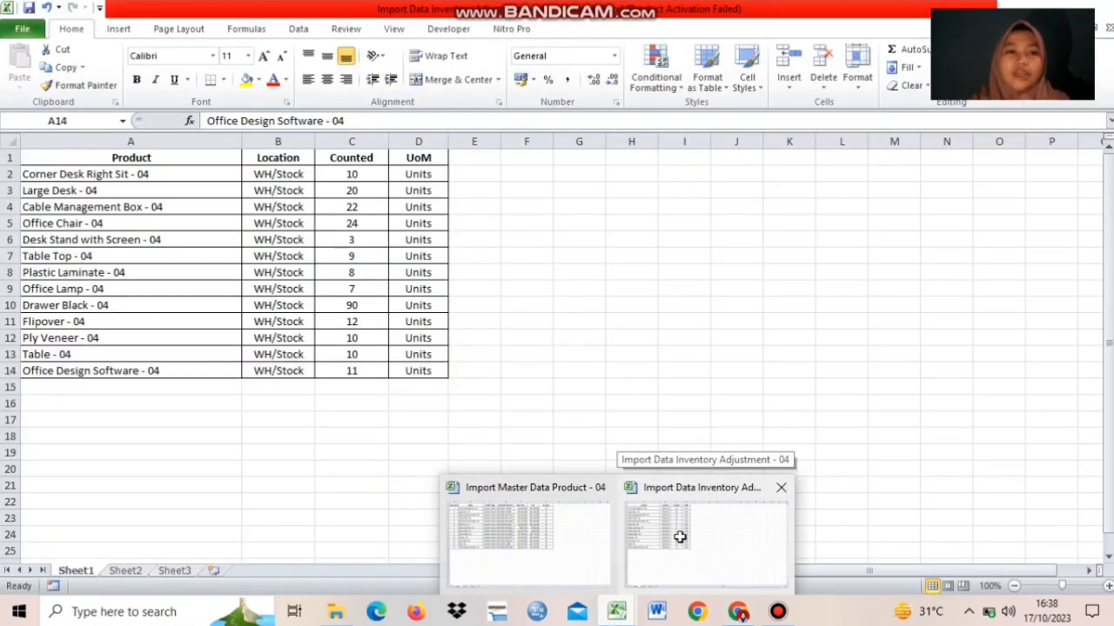
left_click(680, 537)
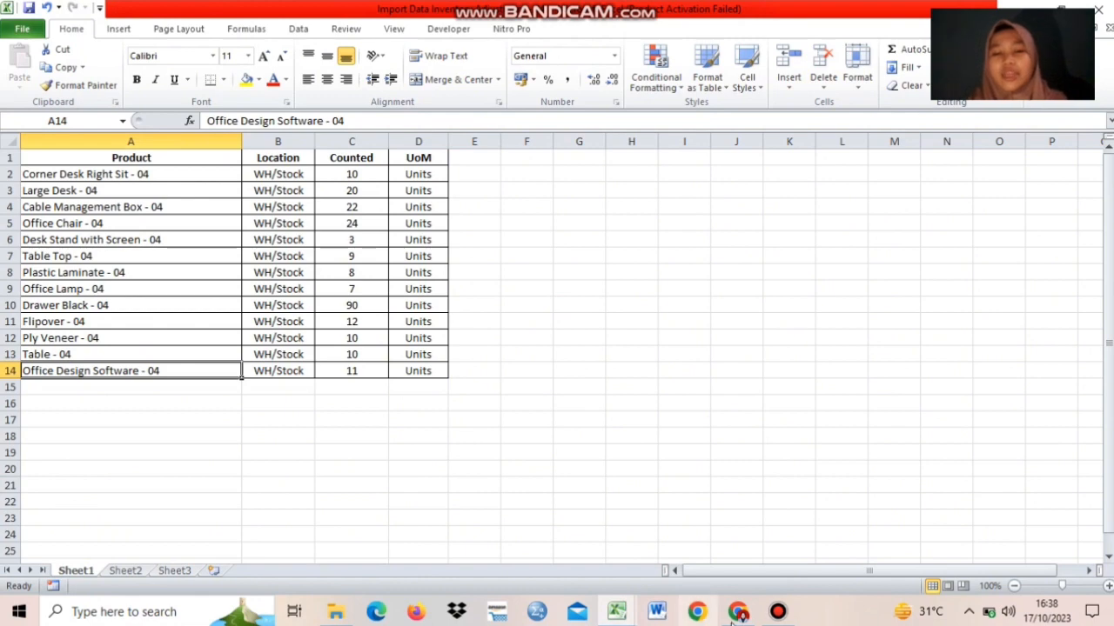
left_click(624, 542)
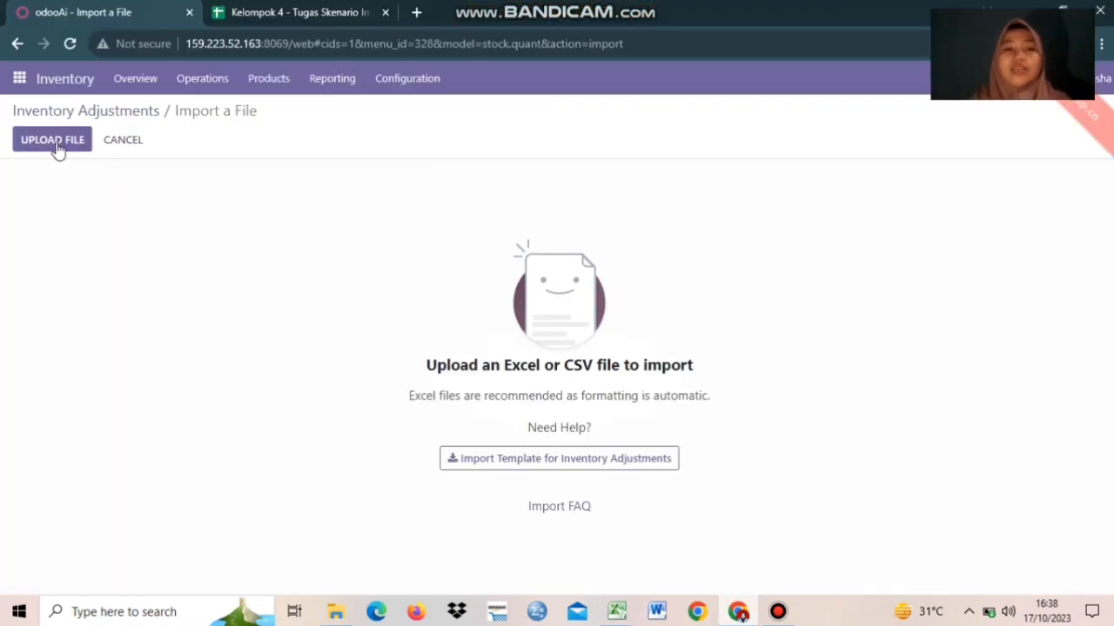
- Upload the Inventory Adjustment - 04 workbook, map Counted to Counted Quantity, leave UoM unmapped, and test
left_click(56, 146)
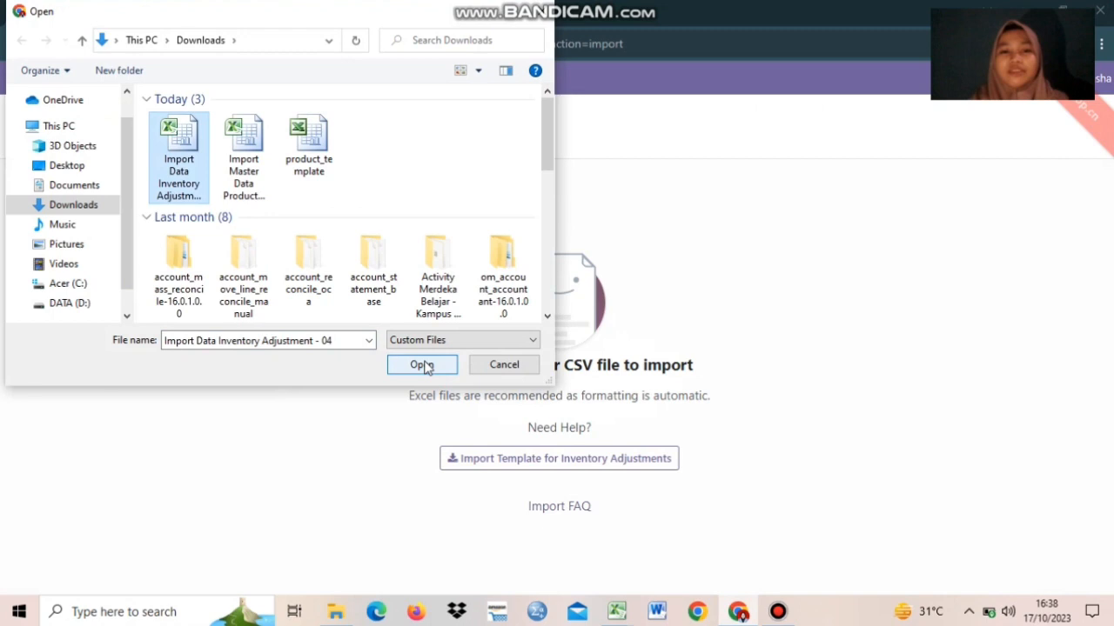
left_click(422, 365)
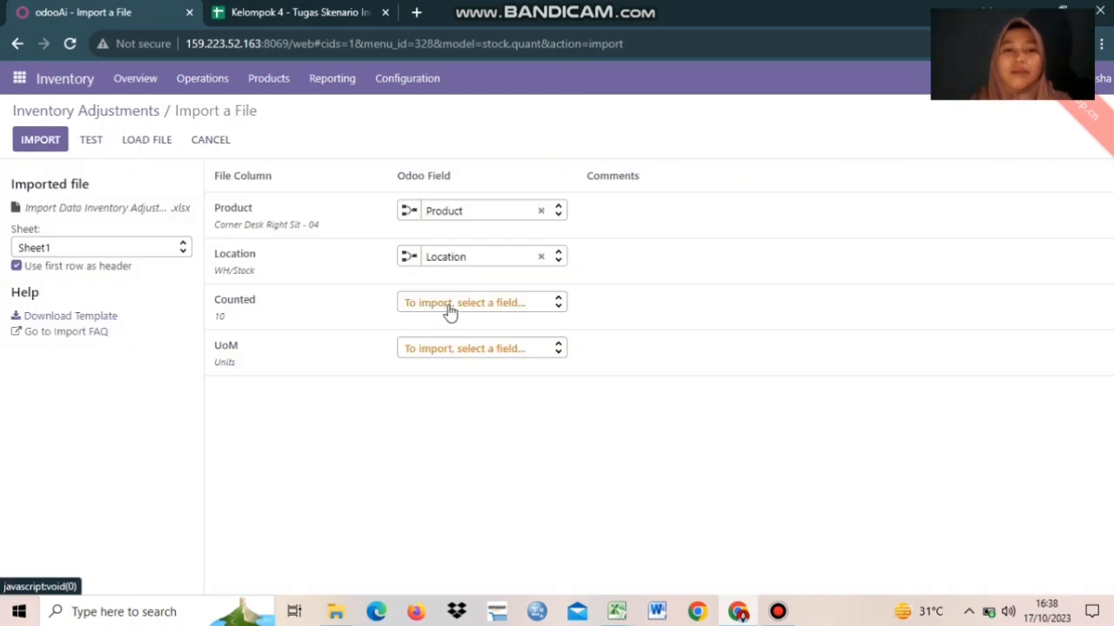
left_click(450, 306)
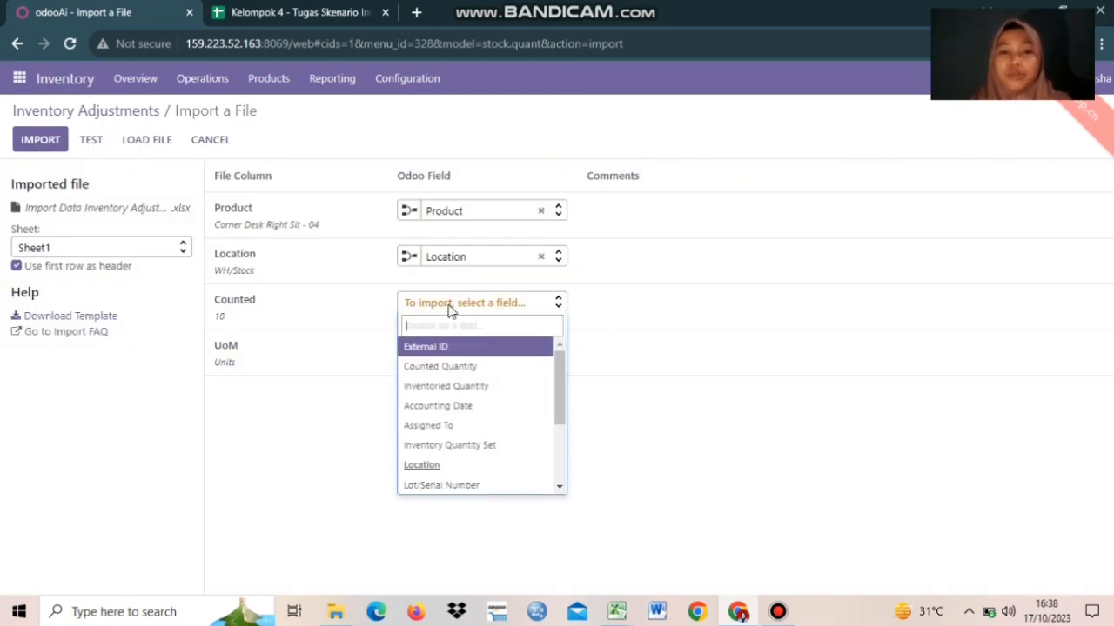
left_click(440, 373)
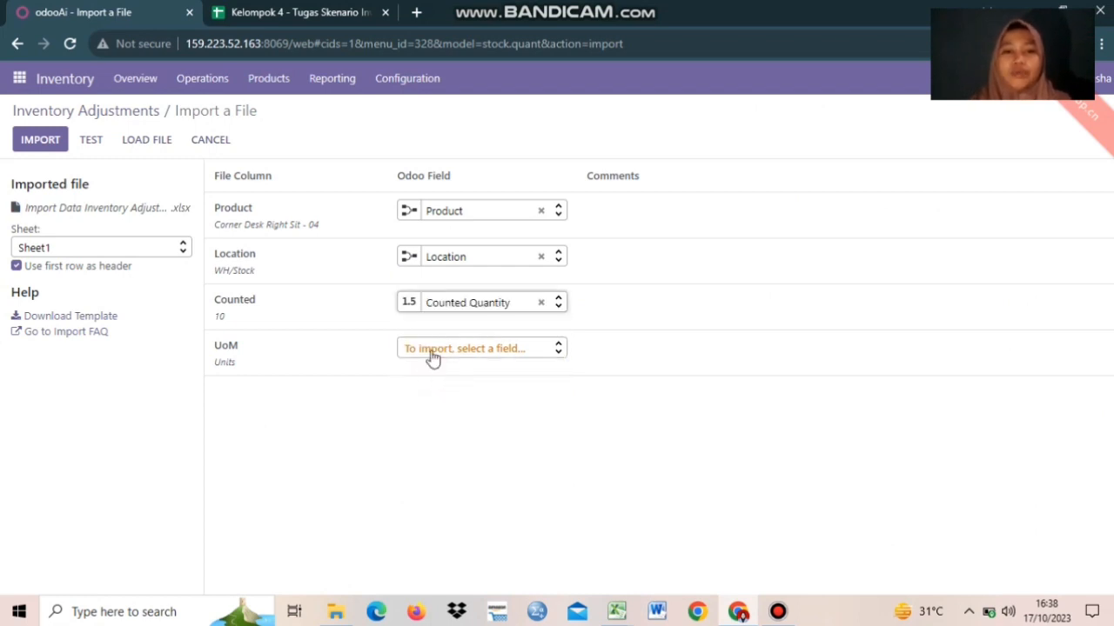
left_click(432, 354)
type("uom")
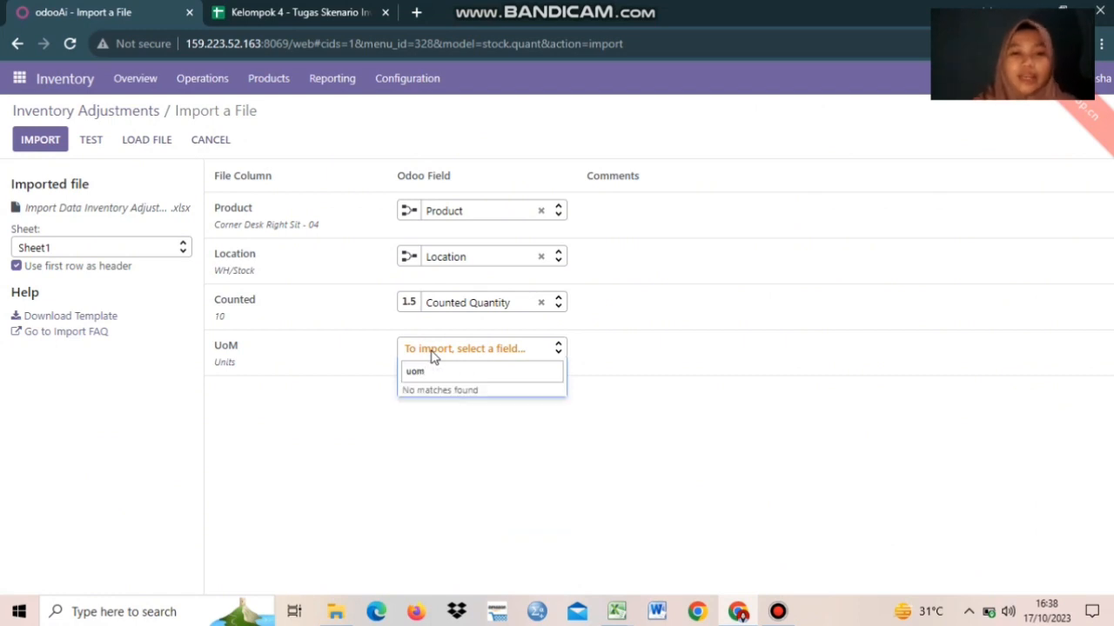
left_click(426, 478)
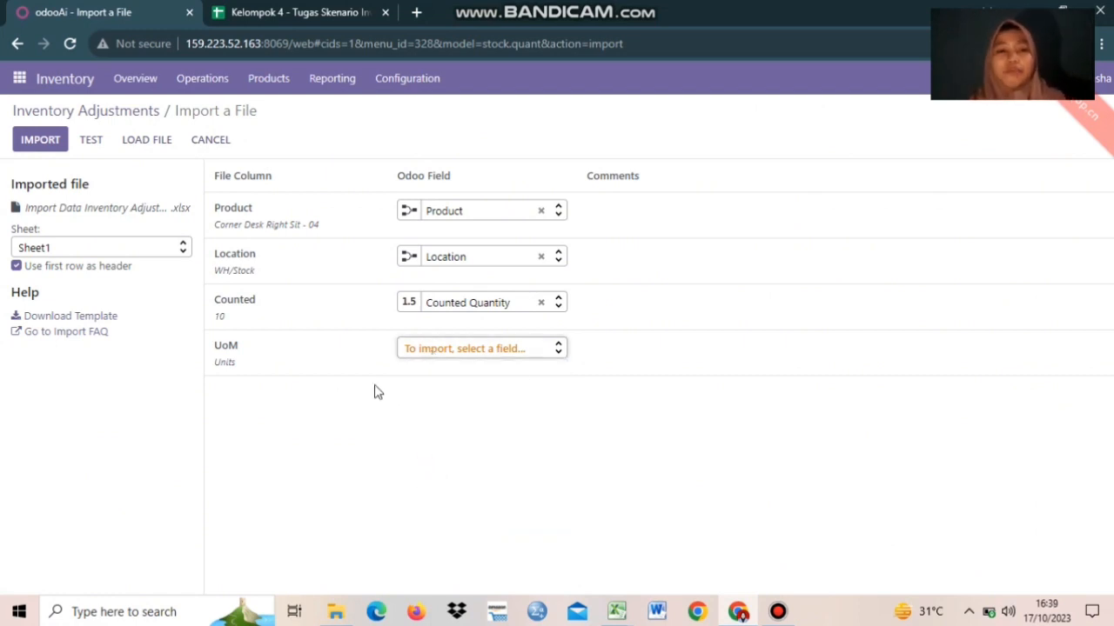
mouse_move(238, 229)
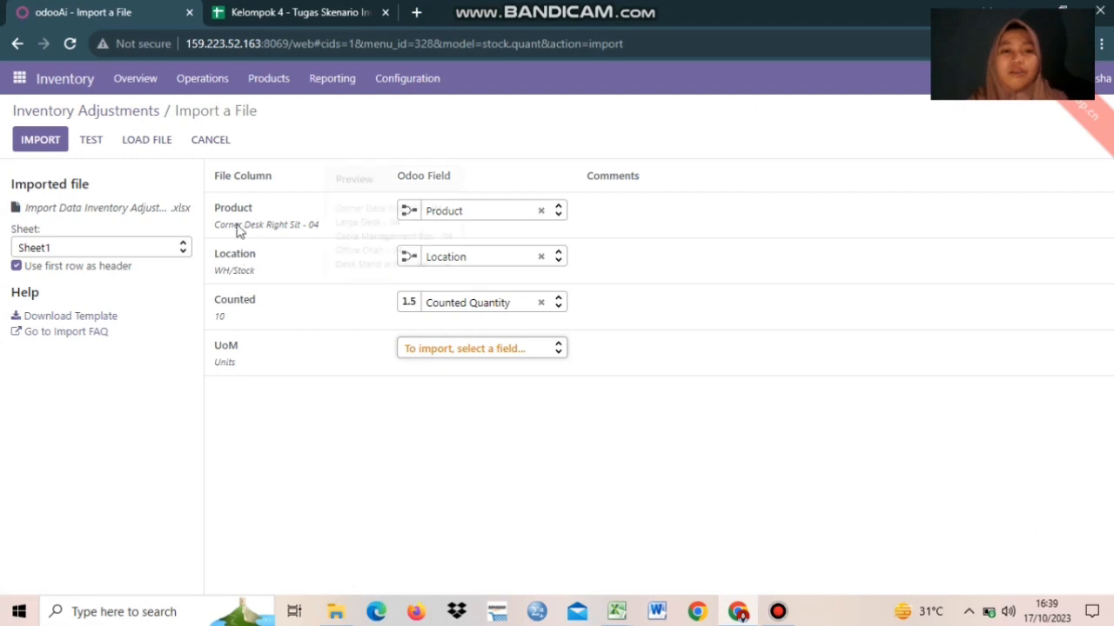
left_click(98, 146)
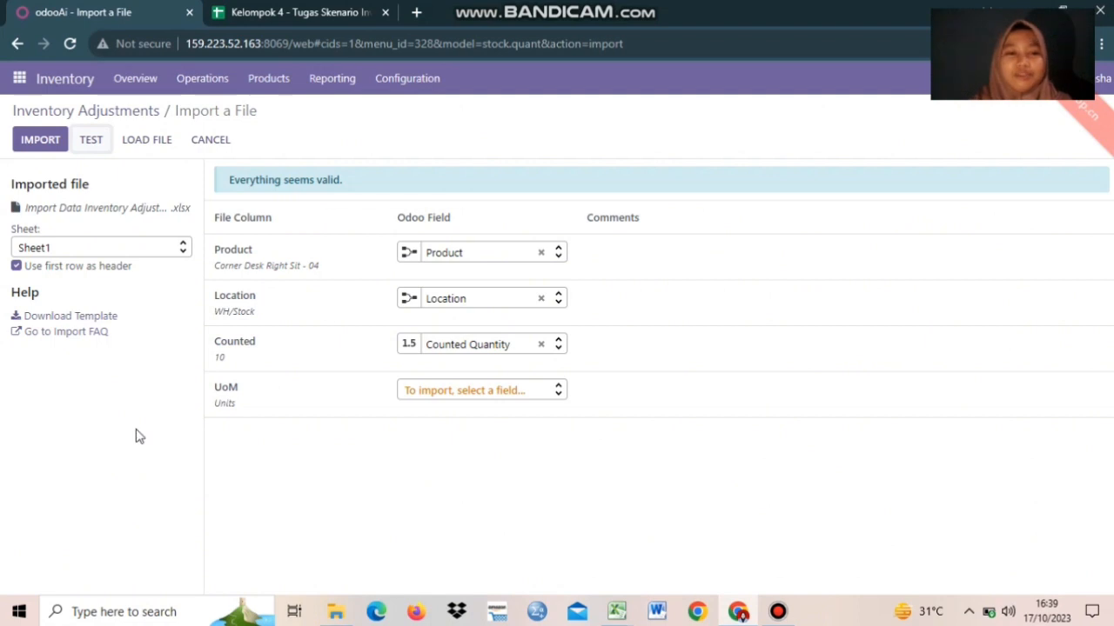
- Import the counts file and filter the adjustments list by product 'inv04'
left_click(53, 139)
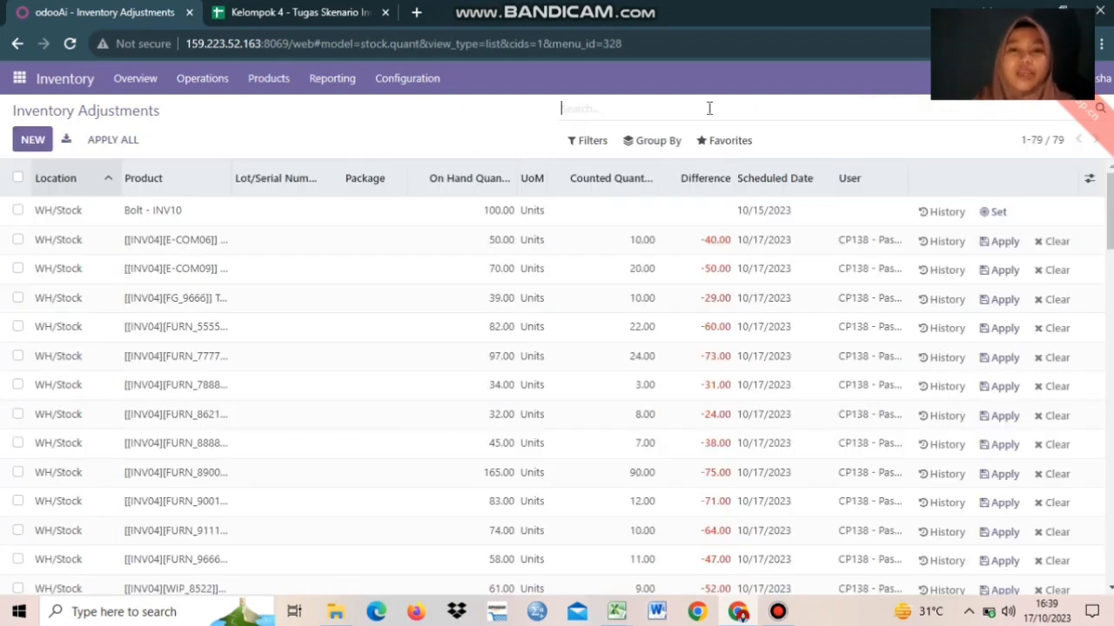
type("inv04")
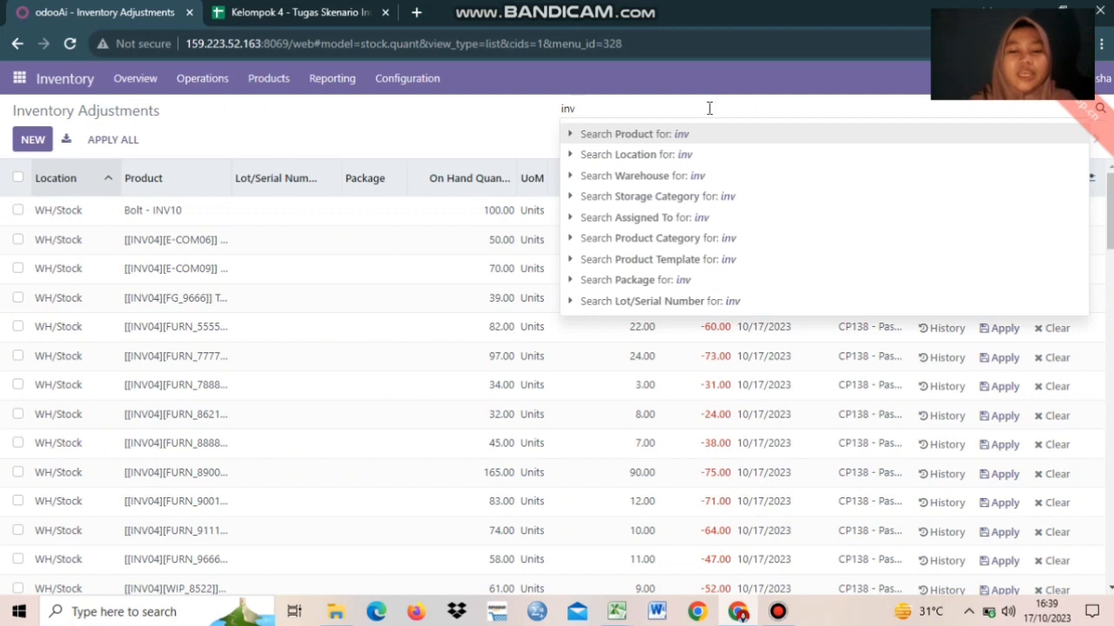
key("Return")
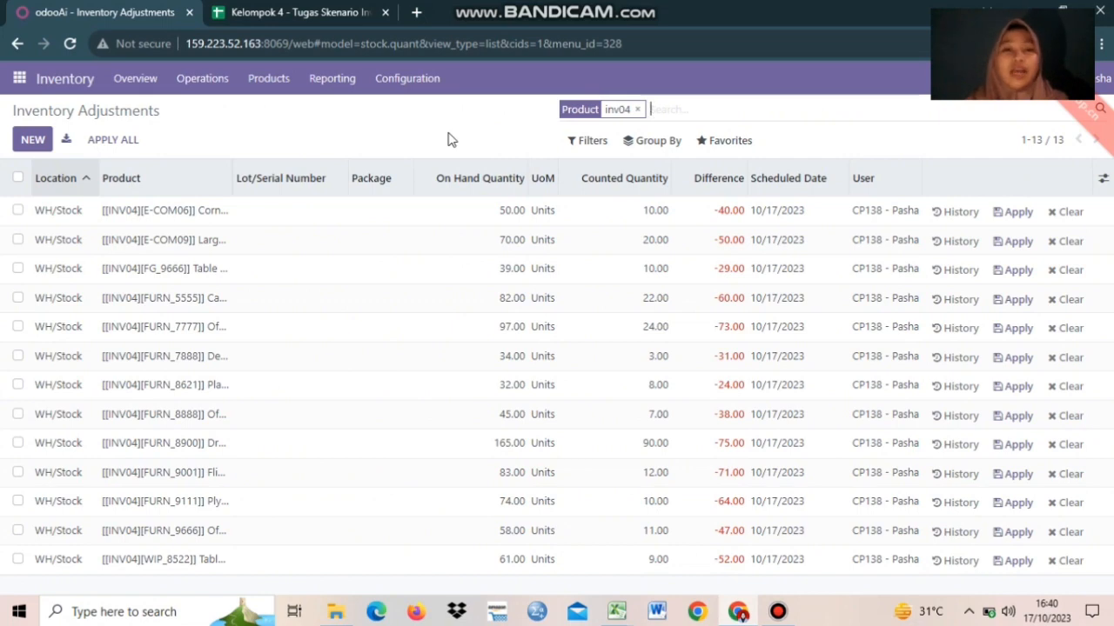
left_click(252, 9)
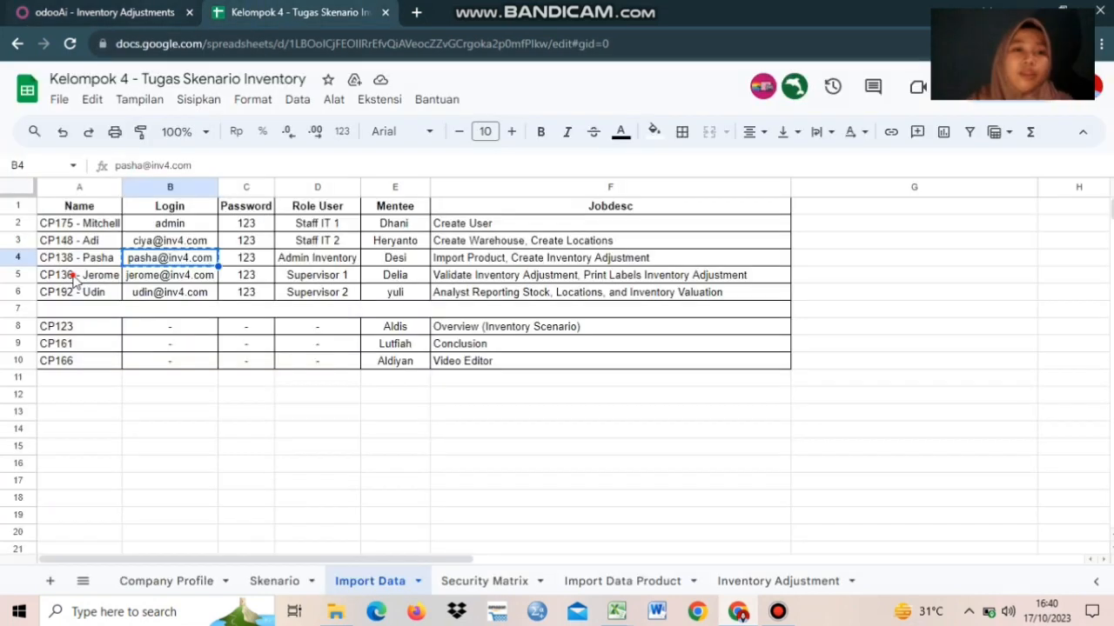
left_click(73, 277)
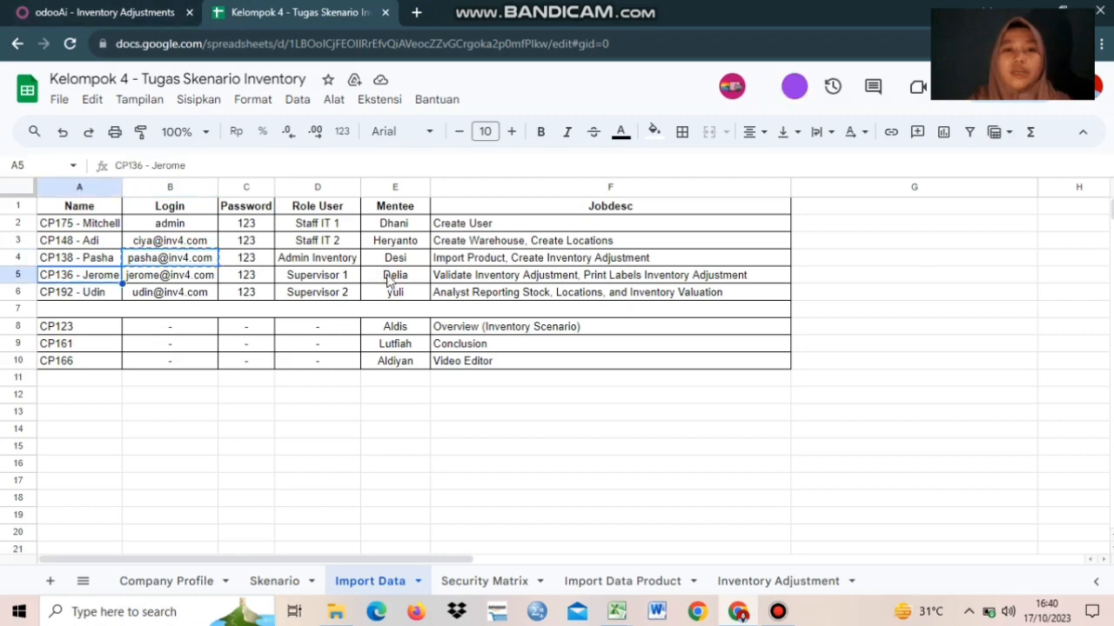
left_click(389, 279)
left_click(139, 5)
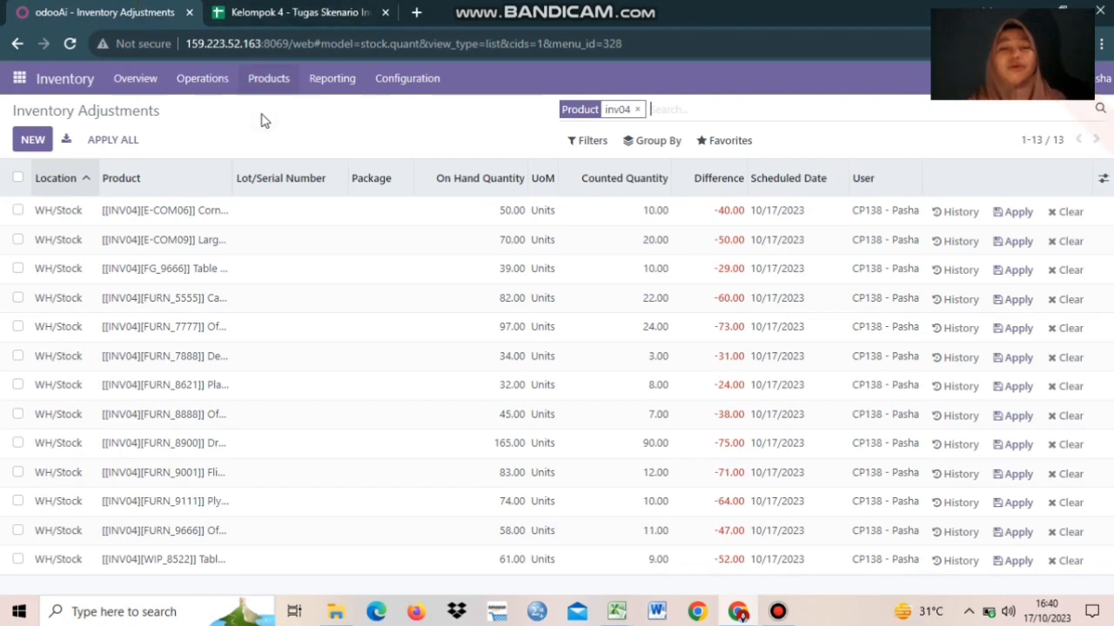
left_click(255, 5)
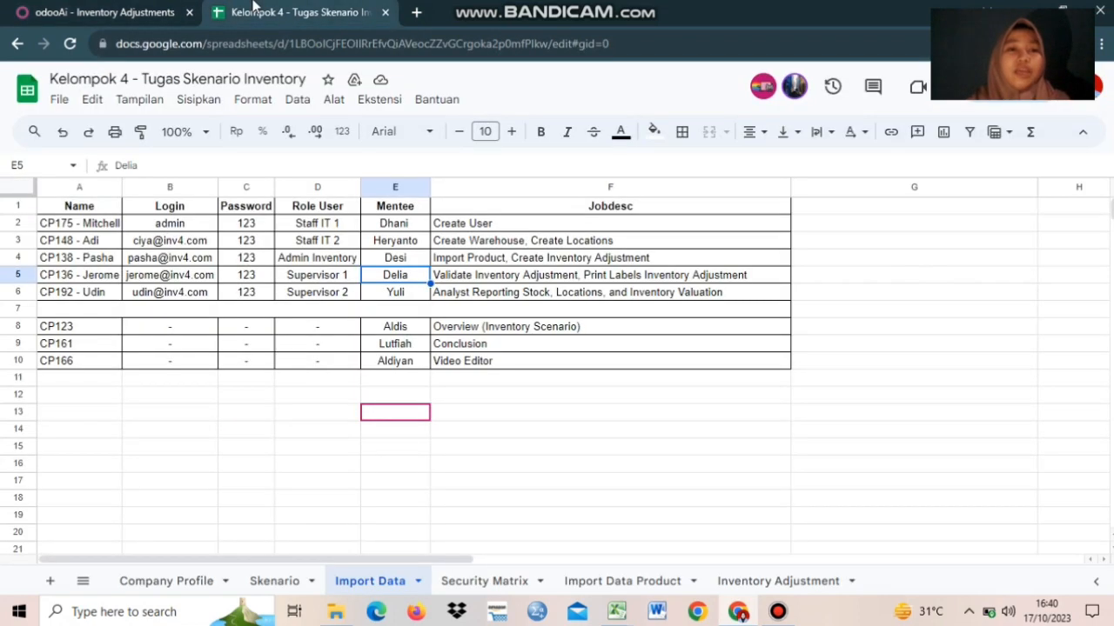
left_click(104, 12)
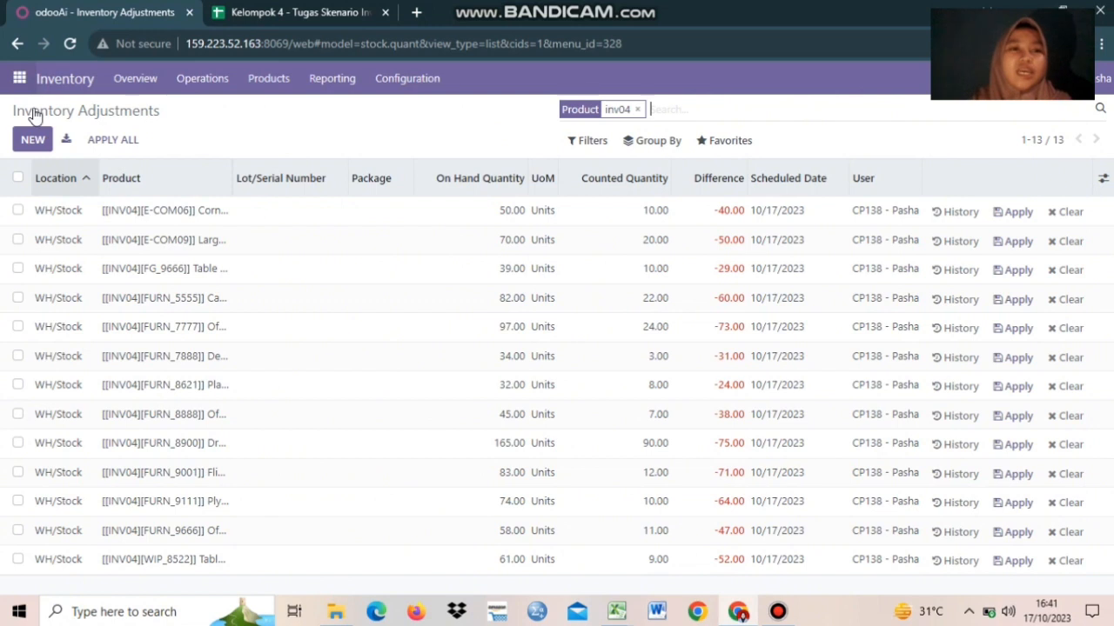
- In Discuss, start a direct conversation with the supervisor
left_click(33, 109)
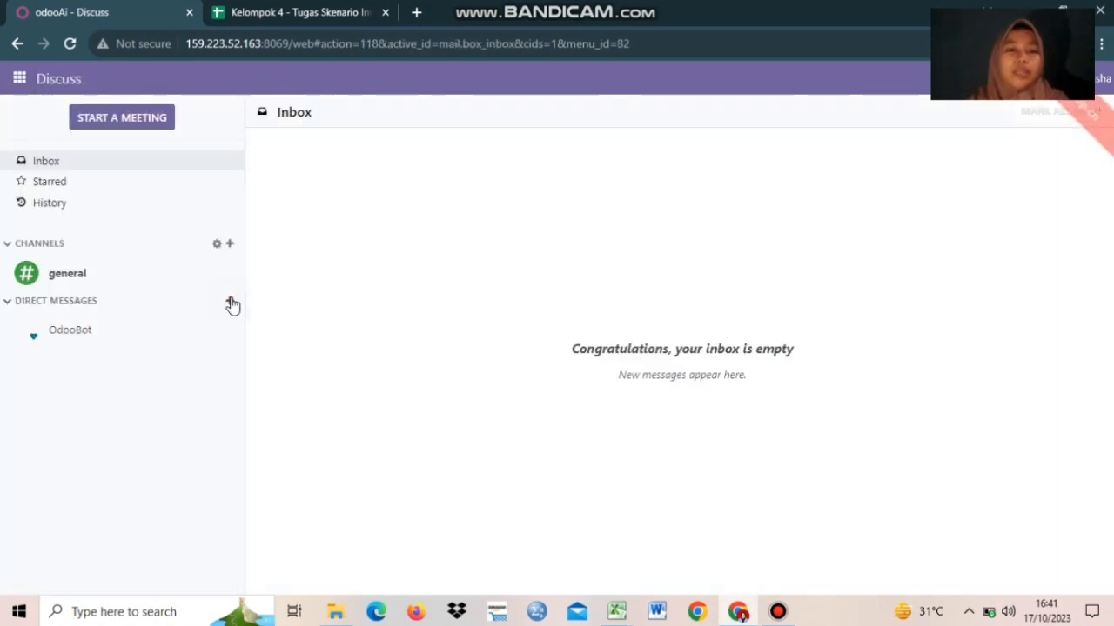
left_click(229, 300)
type("cp1")
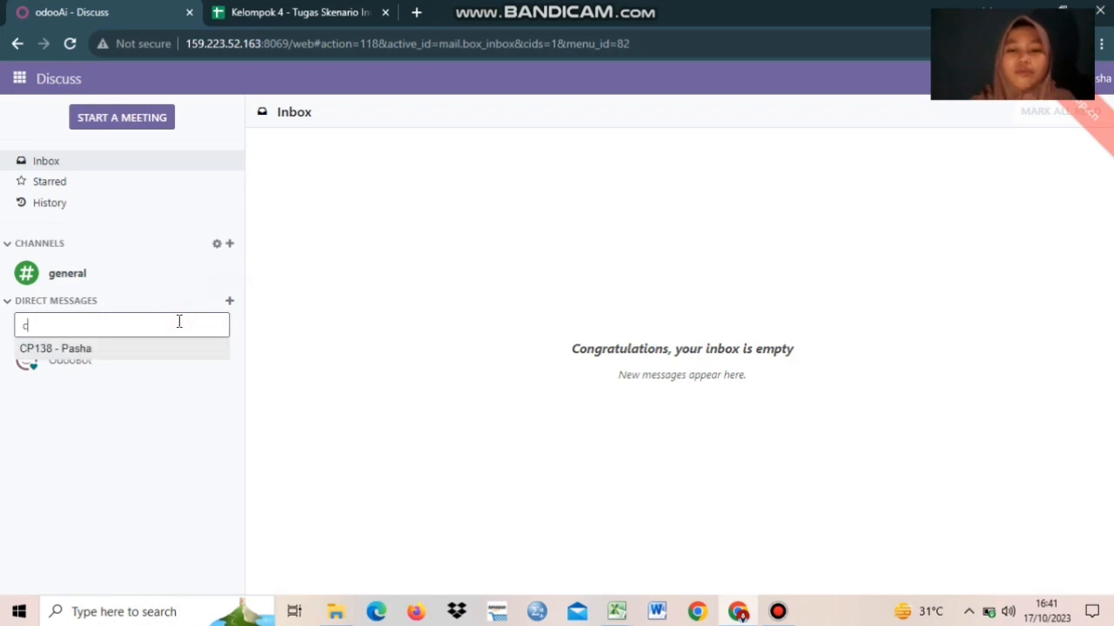
key("BackSpace")
key("BackSpace")
key("BackSpace")
type("jerome")
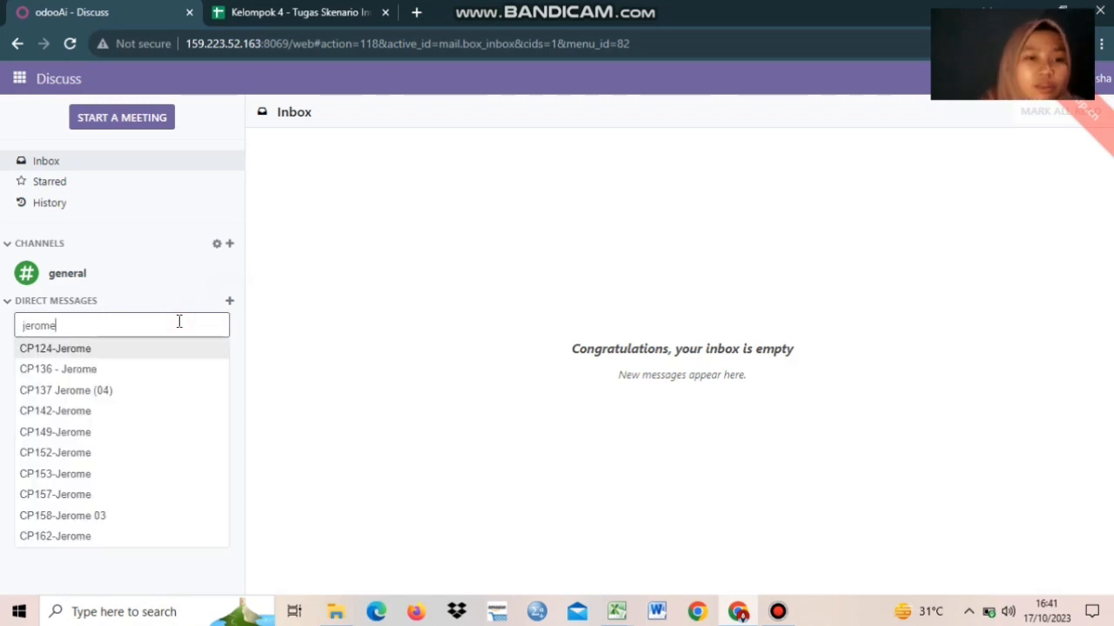
left_click(230, 301)
type("cp13")
left_click(174, 350)
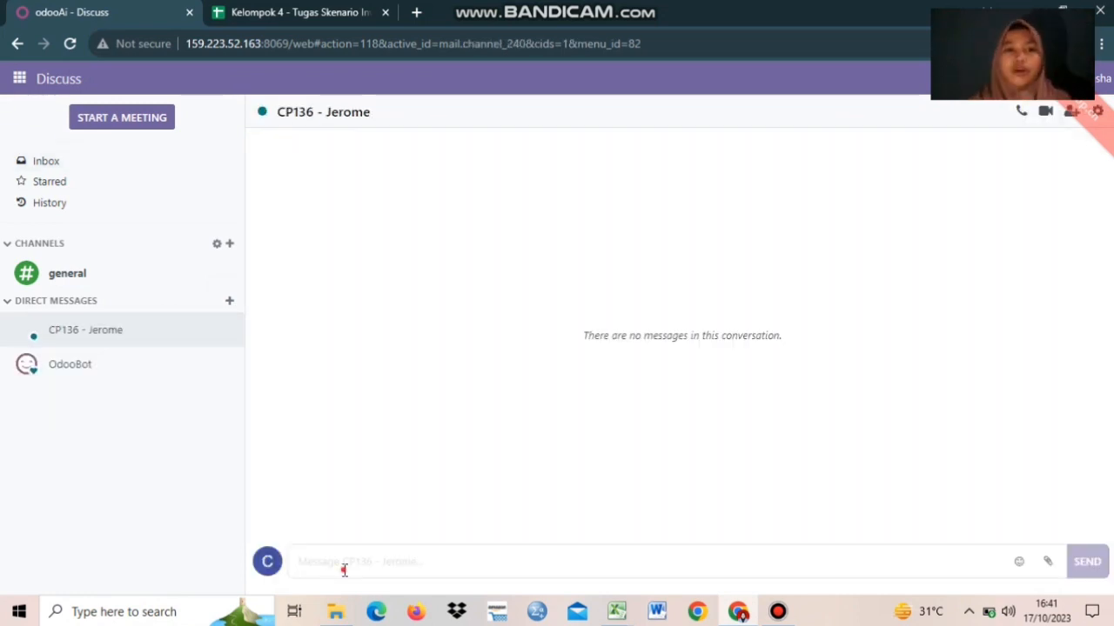
- Send the supervisor an Indonesian message asking them to validate the Inventory Adjustment transaction
left_click(306, 566)
key("Caps_Lock")
type("Saya")
key("BackSpace")
key("BackSpace")
key("BackSpace")
key("BackSpace")
key("Caps_Lock")
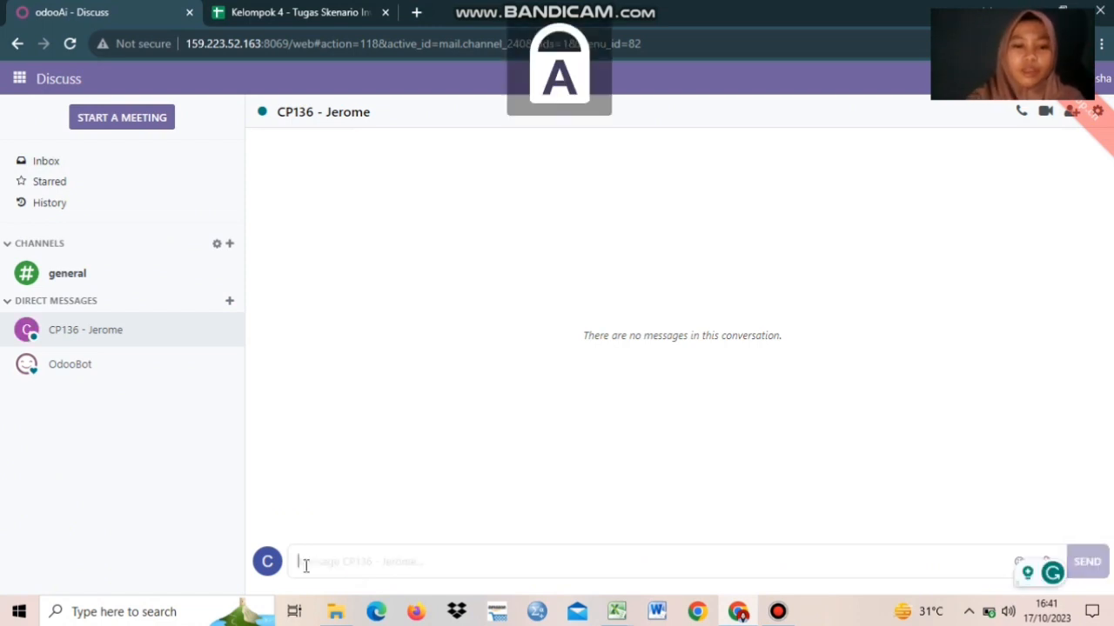
type("Saya sudah melakukan transaksi Inventory A")
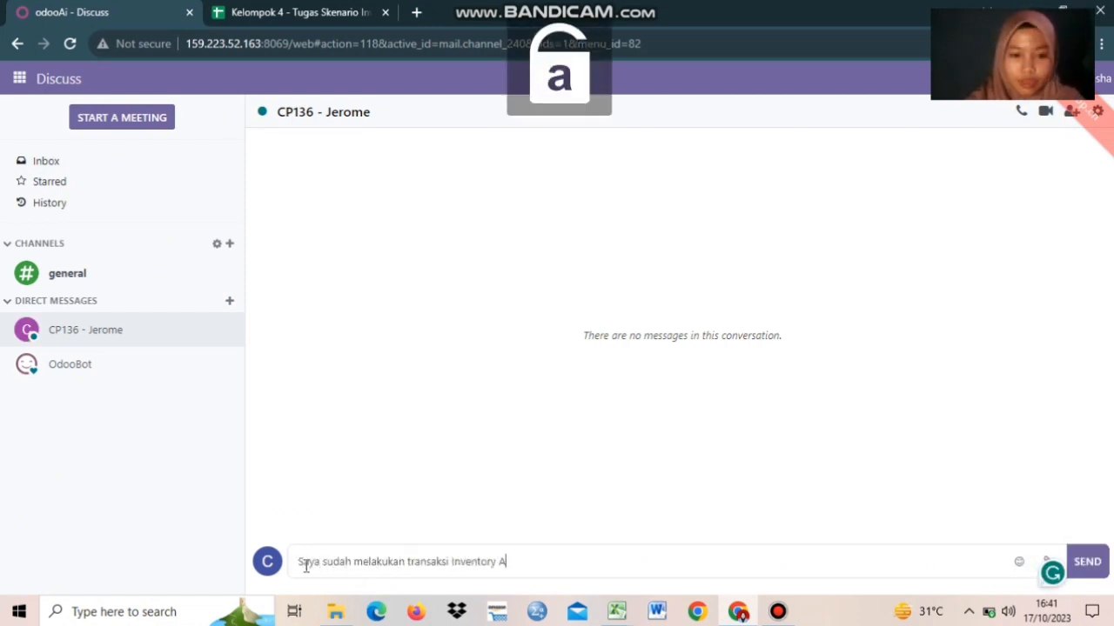
type("djustment, tolong lakukan validate atas transaksi ")
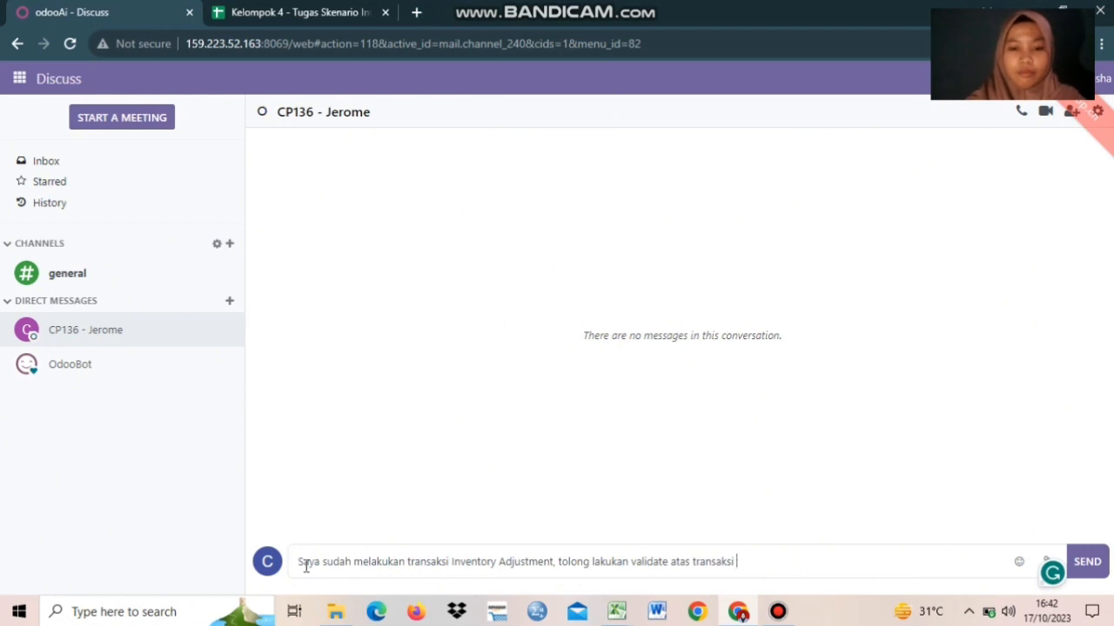
type("tersebyut")
key("BackSpace")
key("BackSpace")
key("BackSpace")
type("ut")
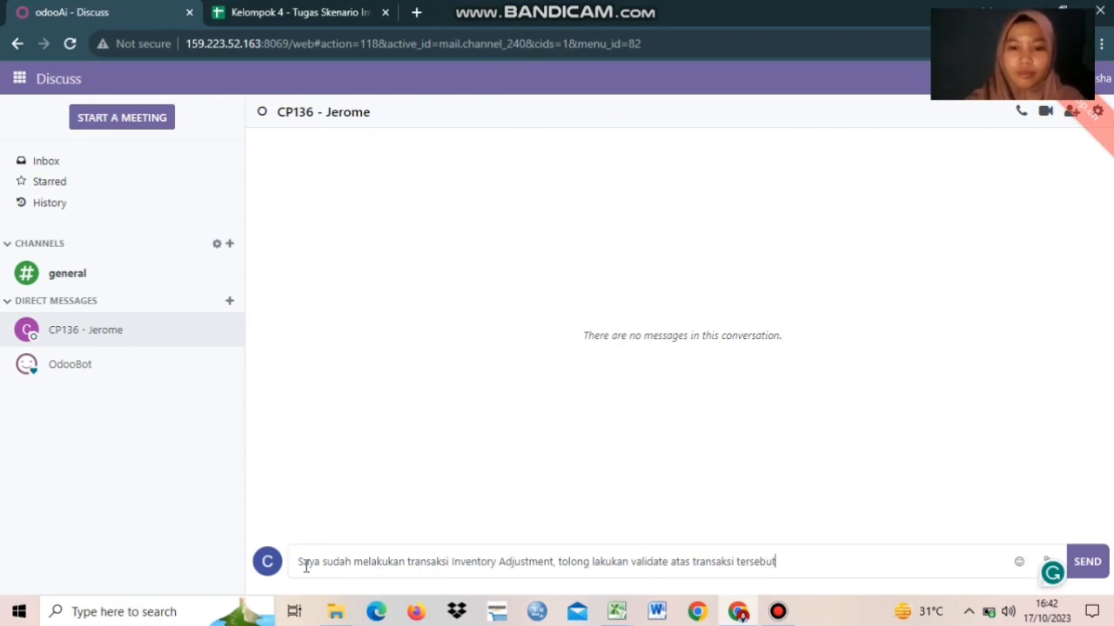
type(".")
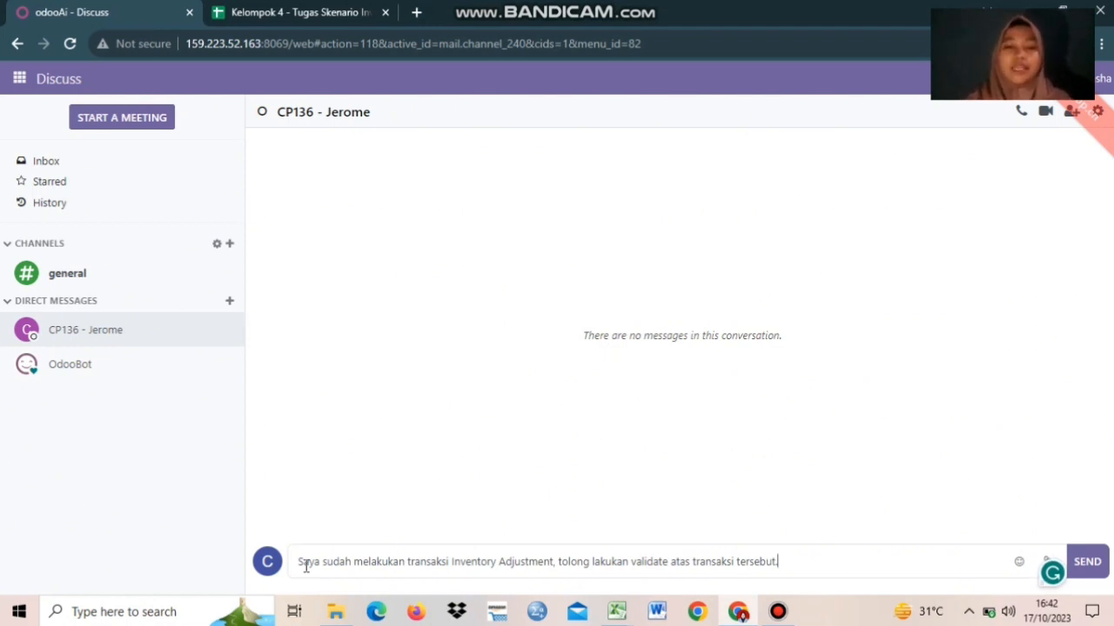
key("Return")
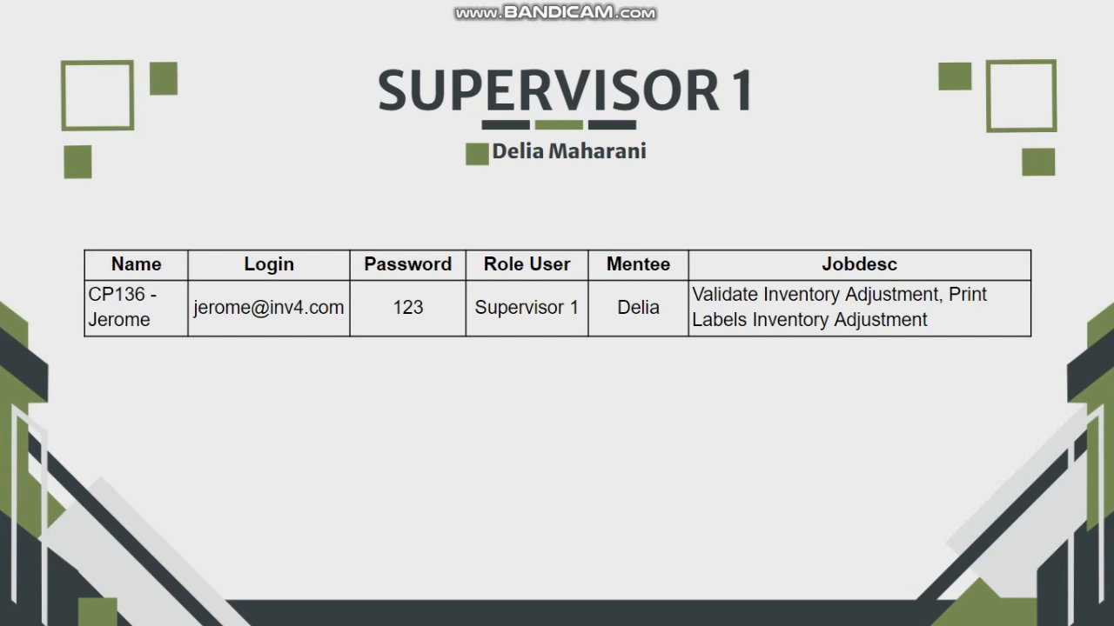
- Exit the full-screen supervisor slideshow
key("Escape")
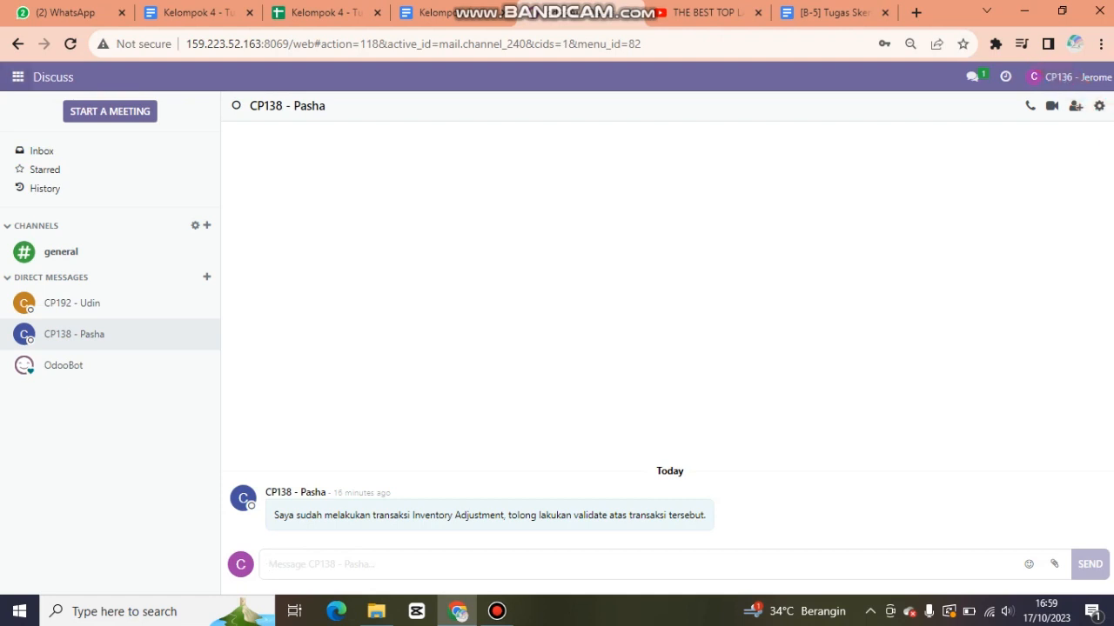
- Go from Discuss to Inventory > Operations > Inventory Adjustments
left_click(17, 77)
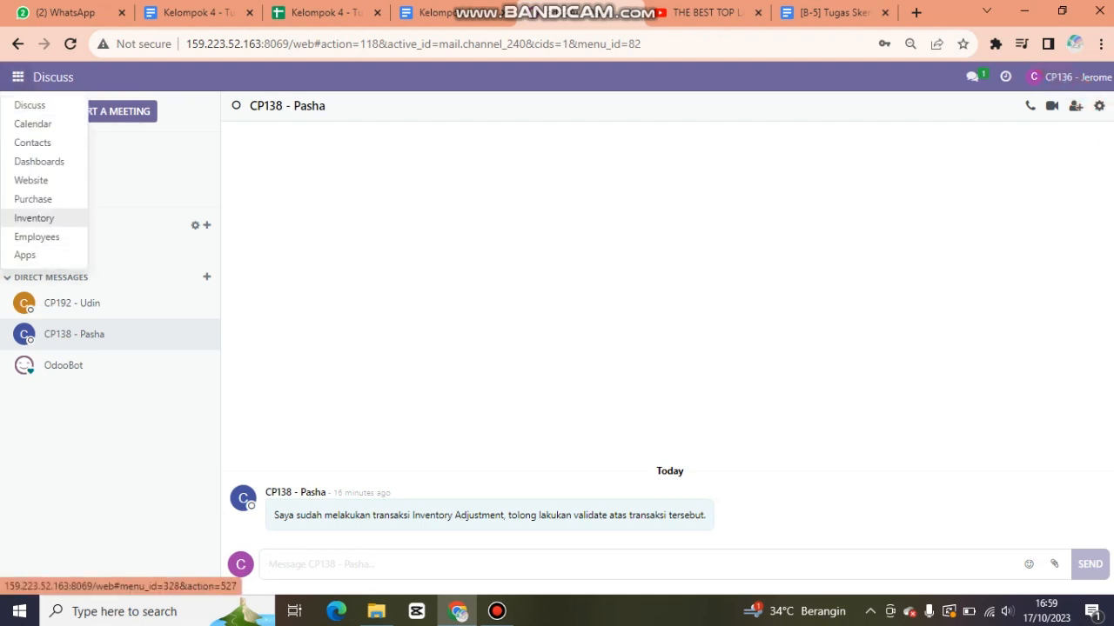
left_click(33, 218)
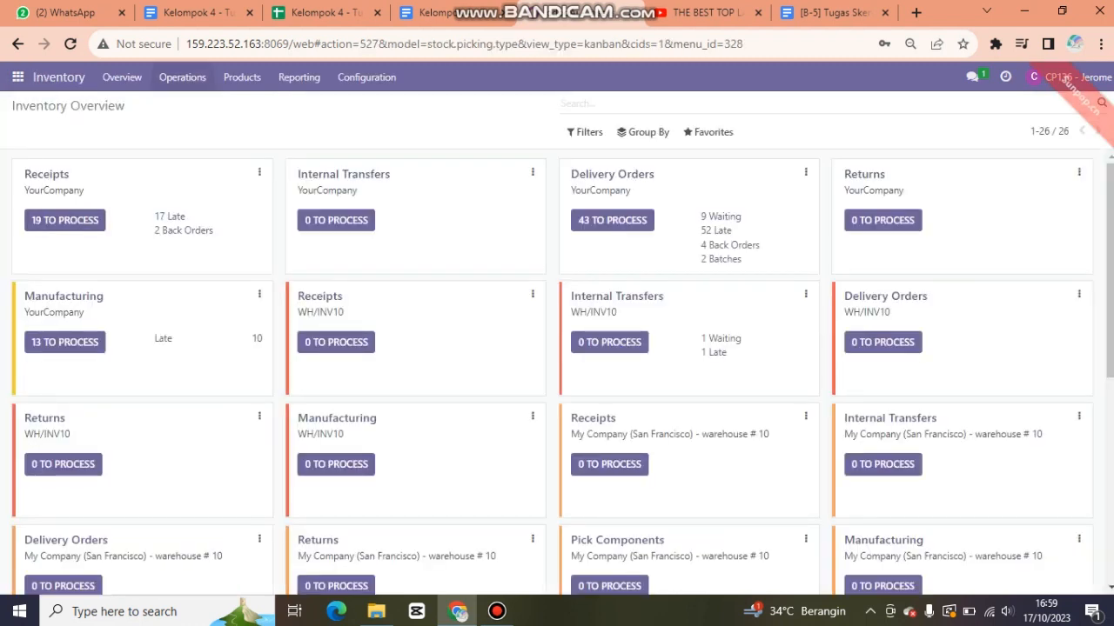
left_click(182, 76)
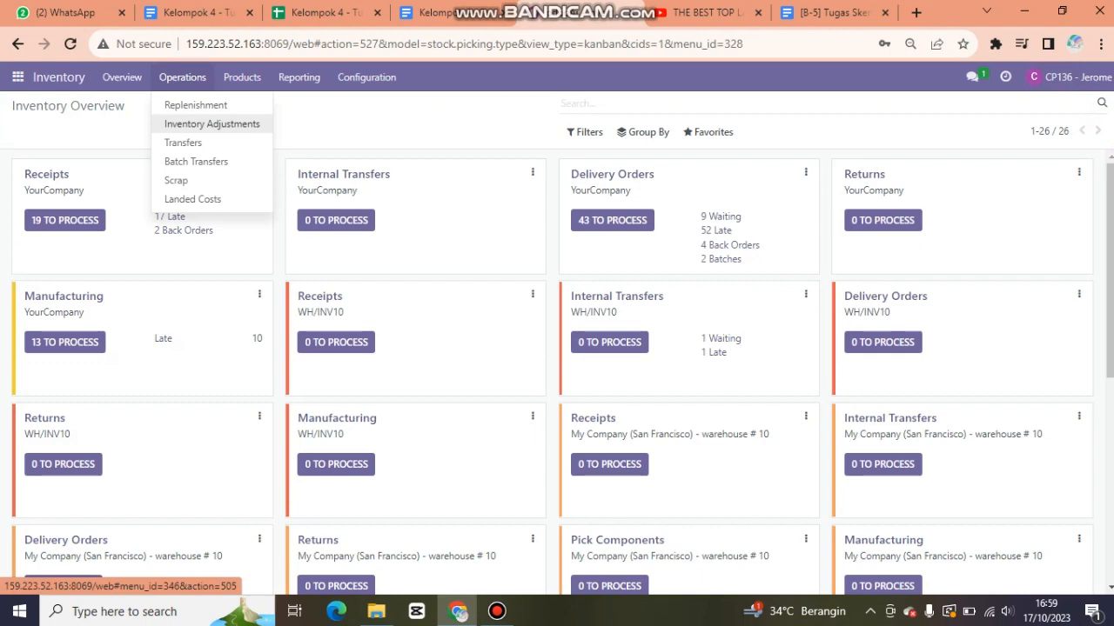
left_click(212, 123)
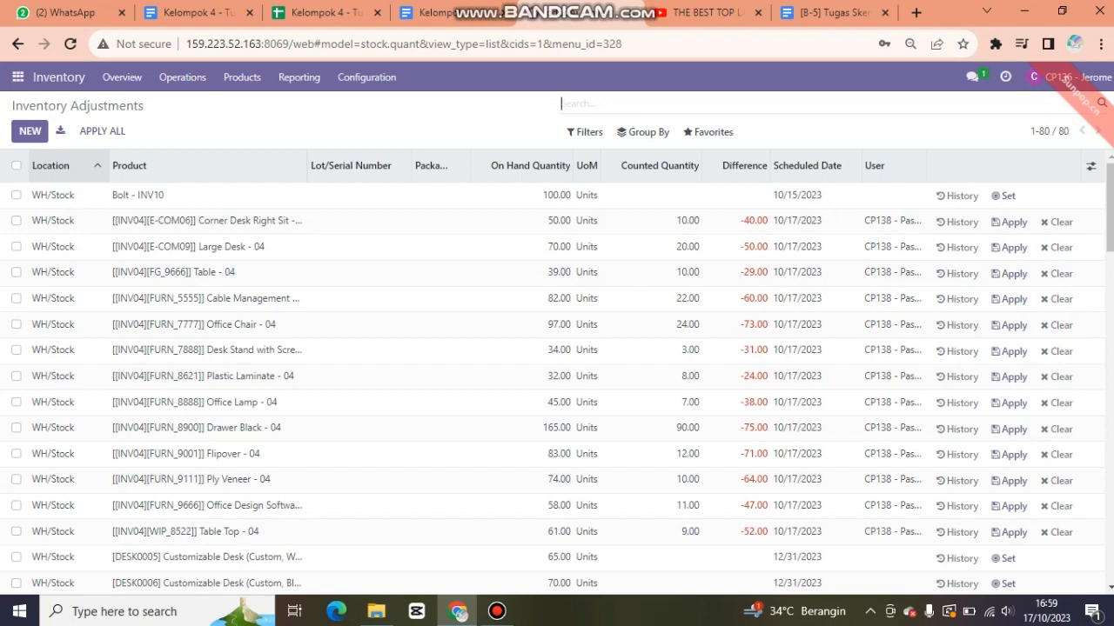
- Filter adjustments by 'inv04' and open the first row, which lands on the WH/Stock location record
type("inv")
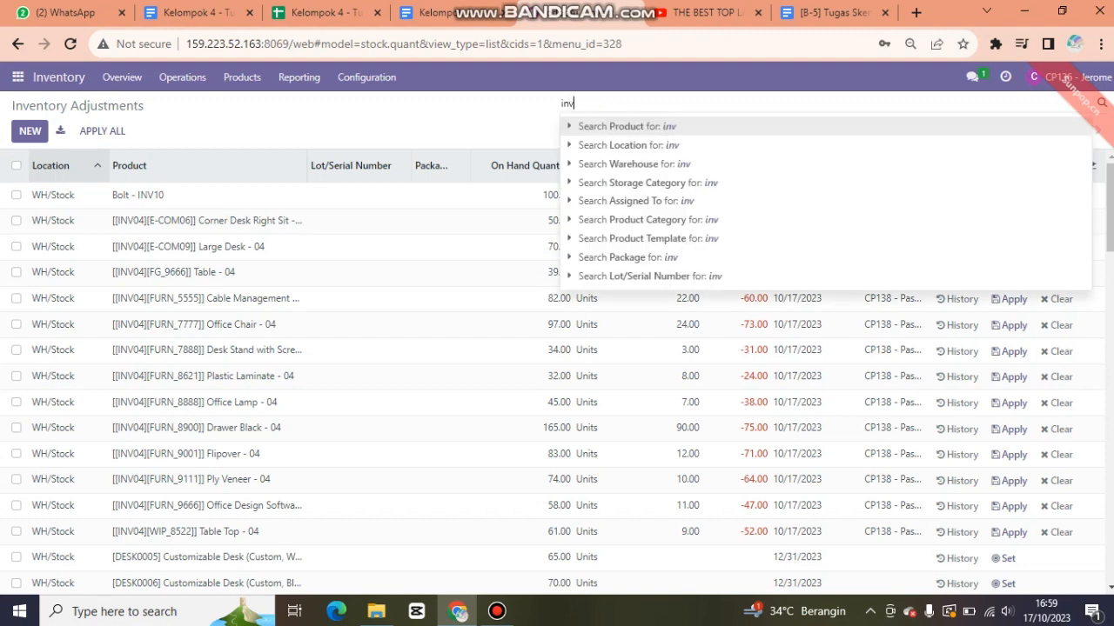
type("04")
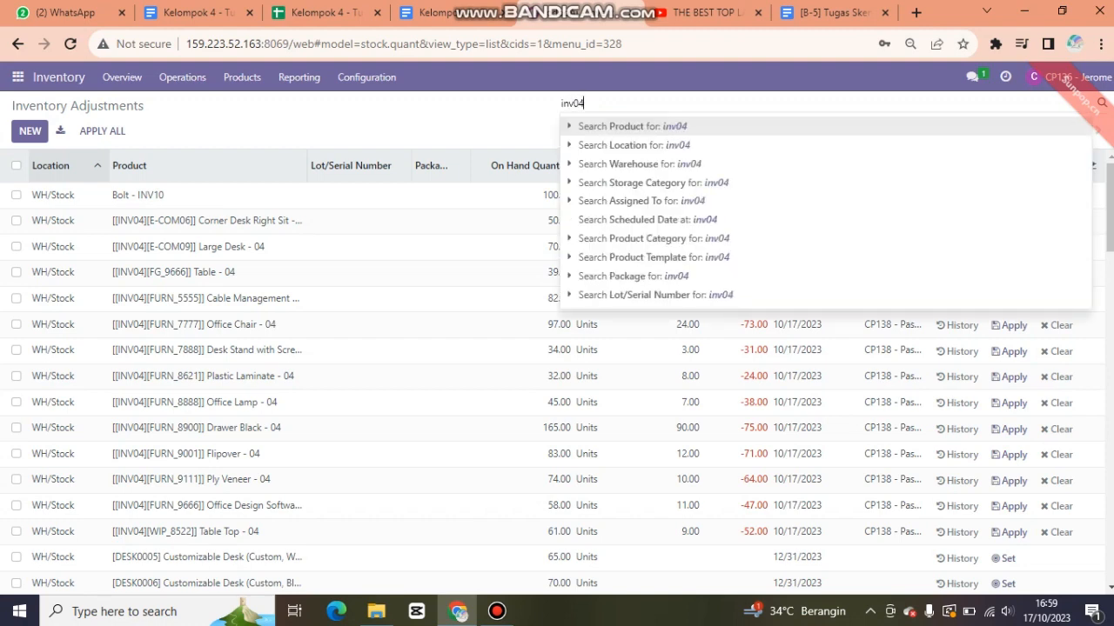
key("Return")
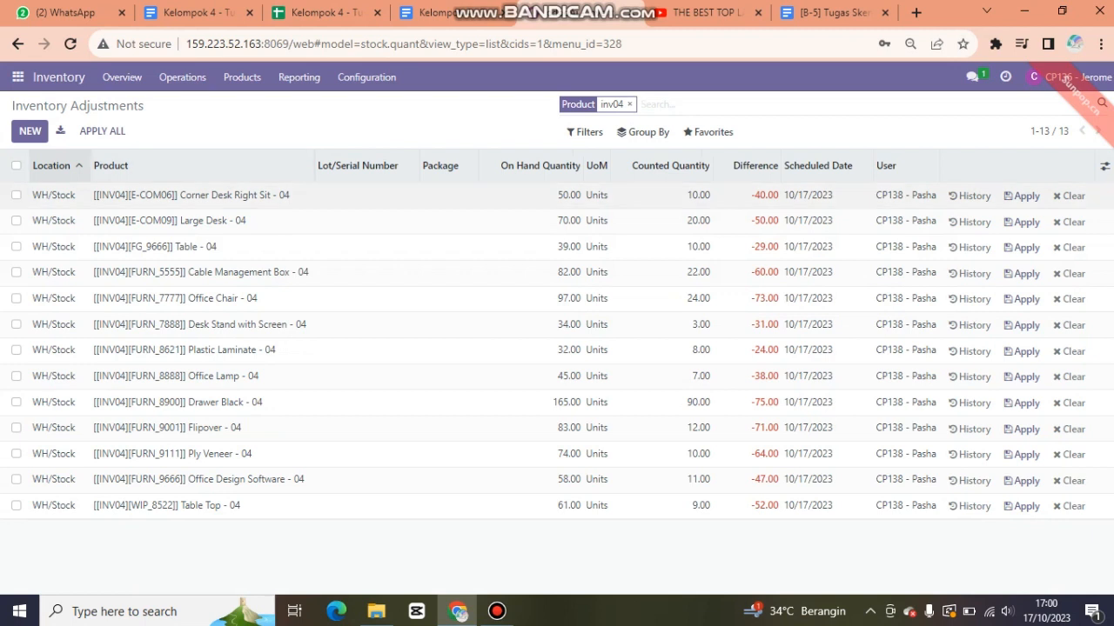
left_click(42, 199)
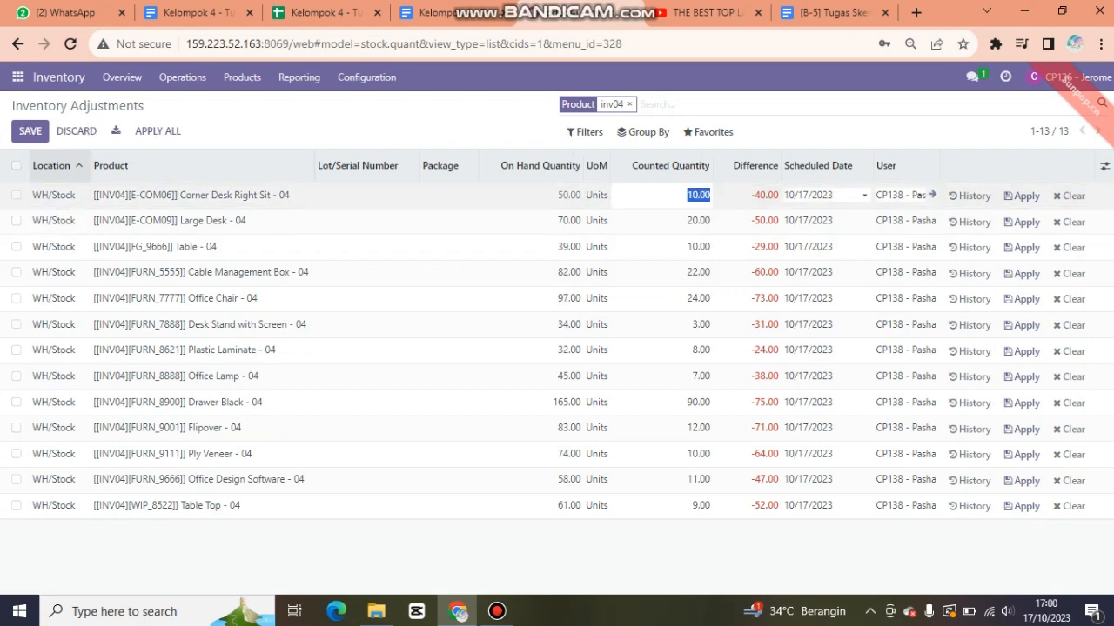
left_click(48, 196)
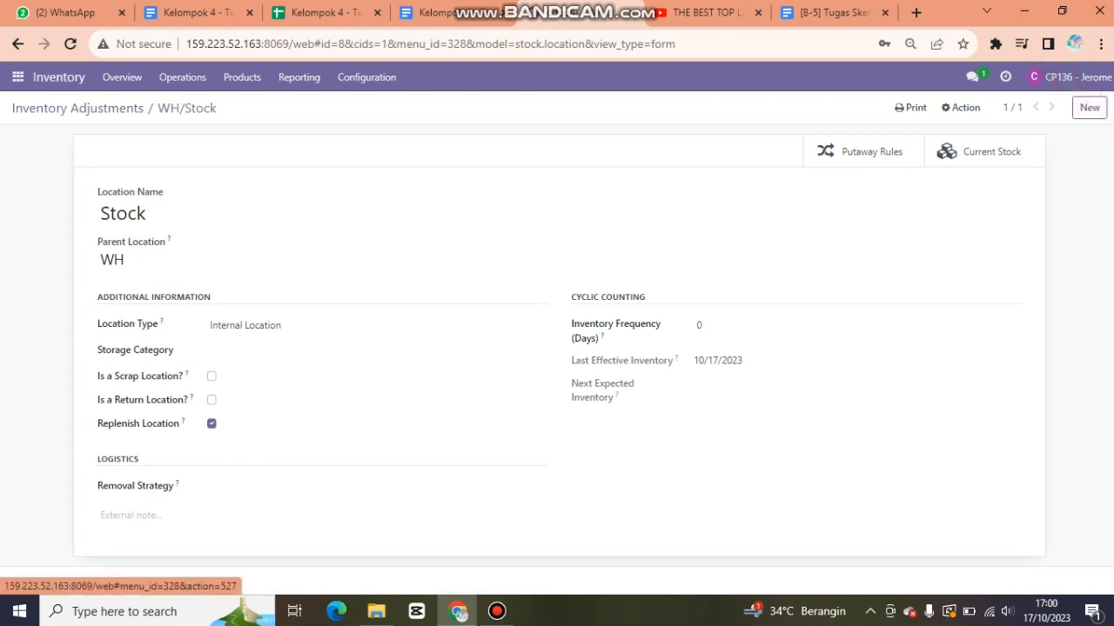
left_click(59, 77)
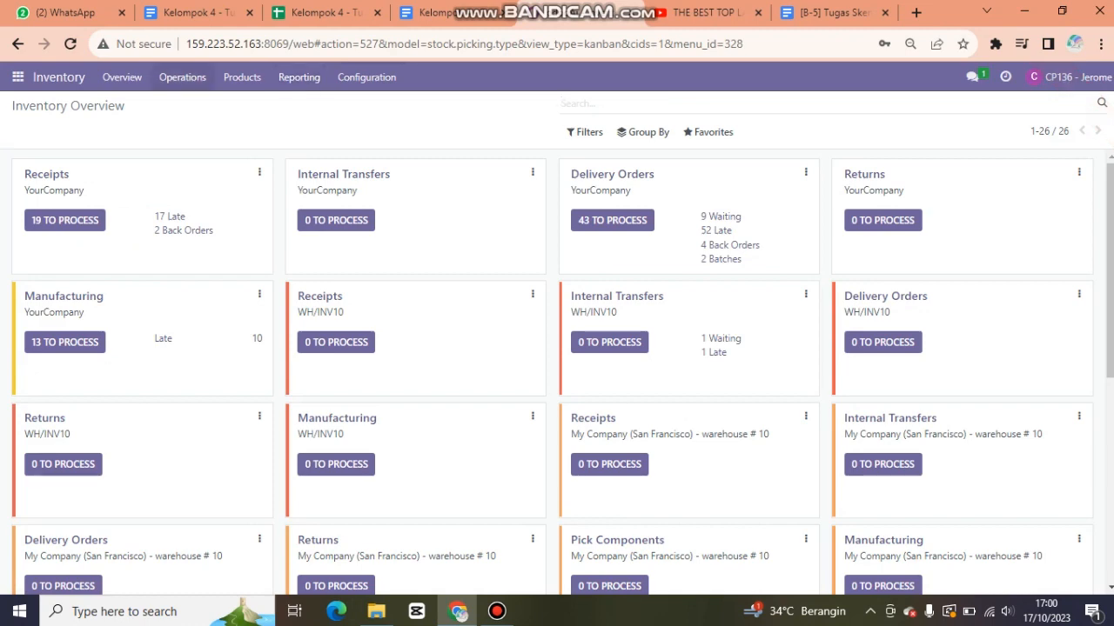
- Reopen Inventory Adjustments, filter by 'inv04' again, and open the Corner Desk Right Sit - 04 product
left_click(182, 78)
left_click(212, 125)
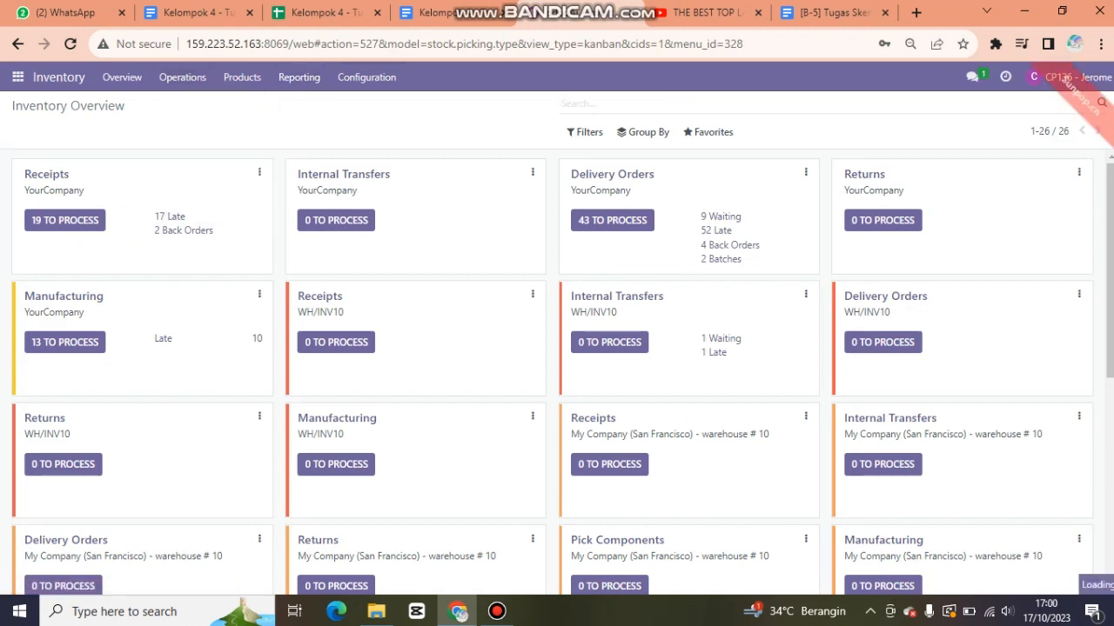
type("inv04")
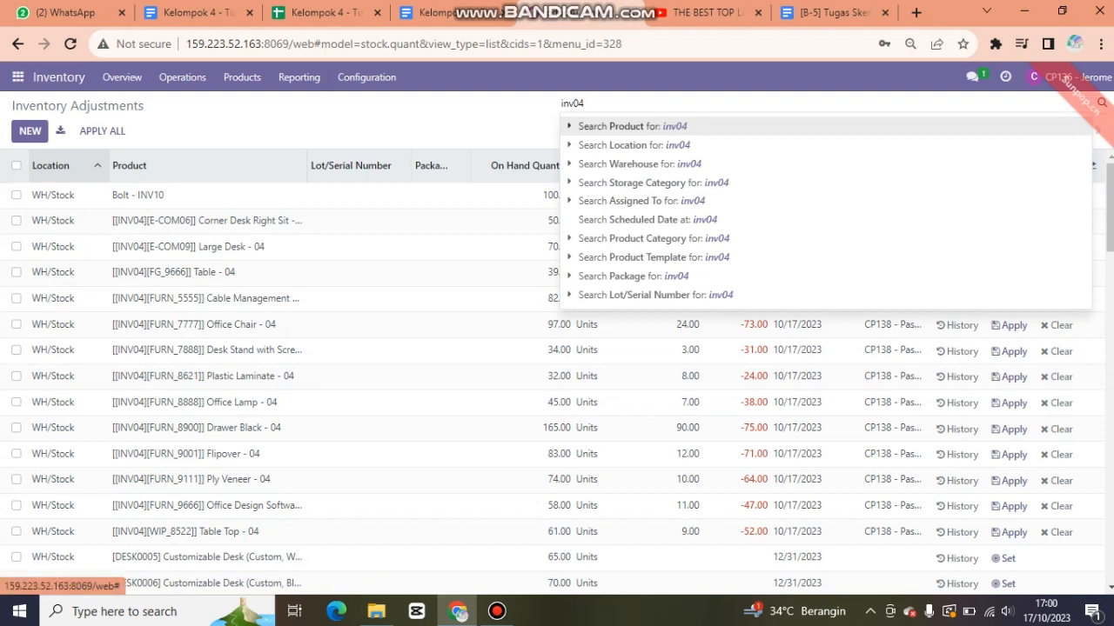
key("Return")
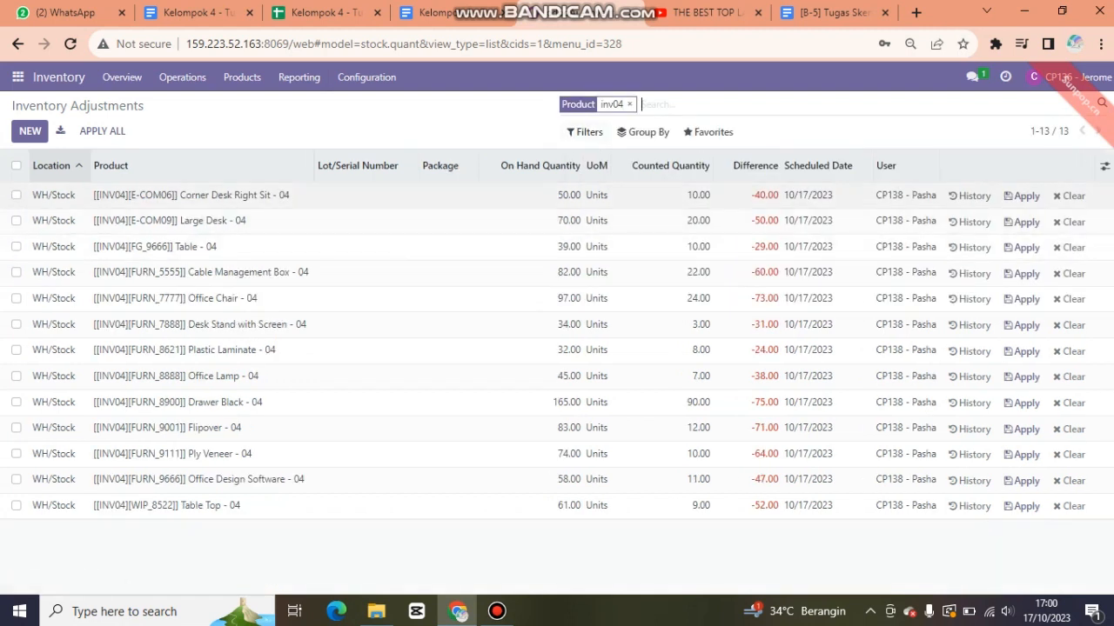
left_click(139, 199)
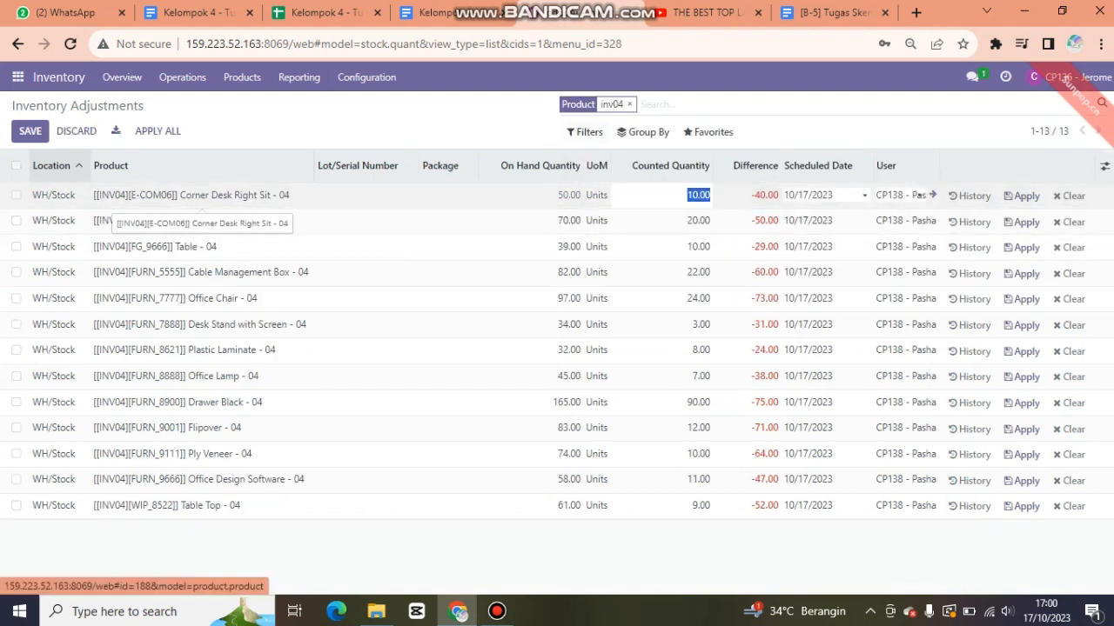
left_click(200, 197)
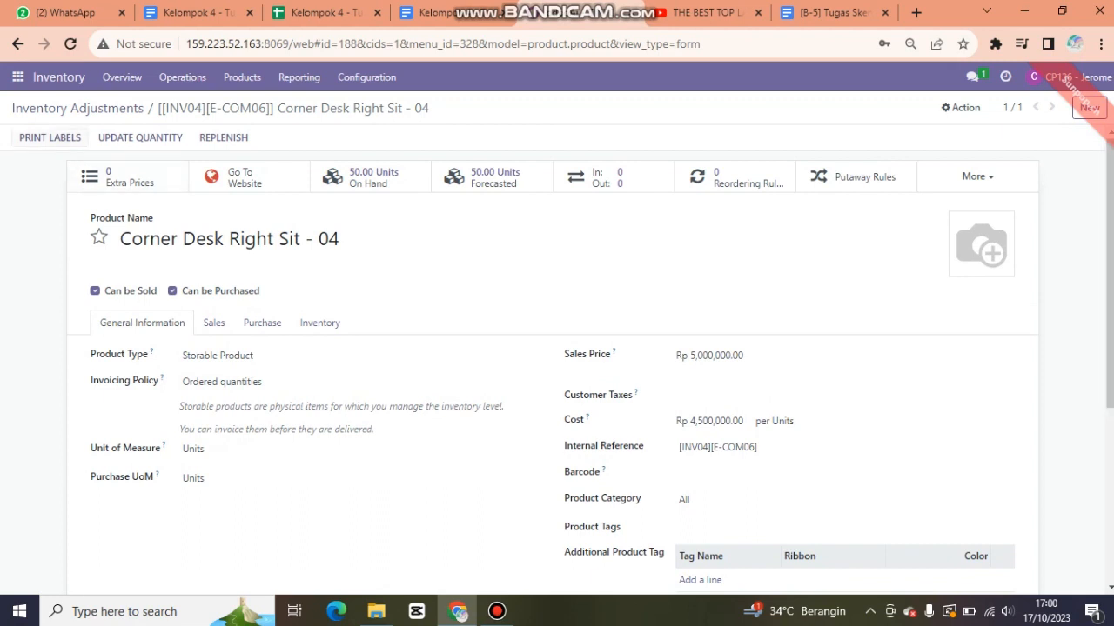
- Print 10 product labels for Corner Desk Right Sit - 04 as a PDF
left_click(49, 137)
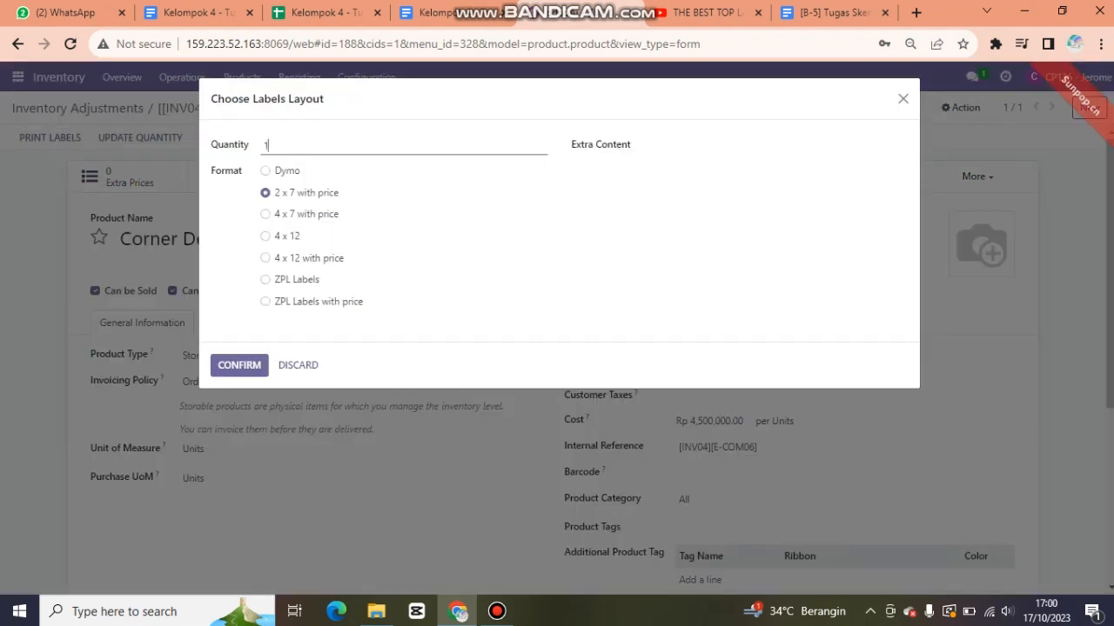
type("0")
left_click(239, 364)
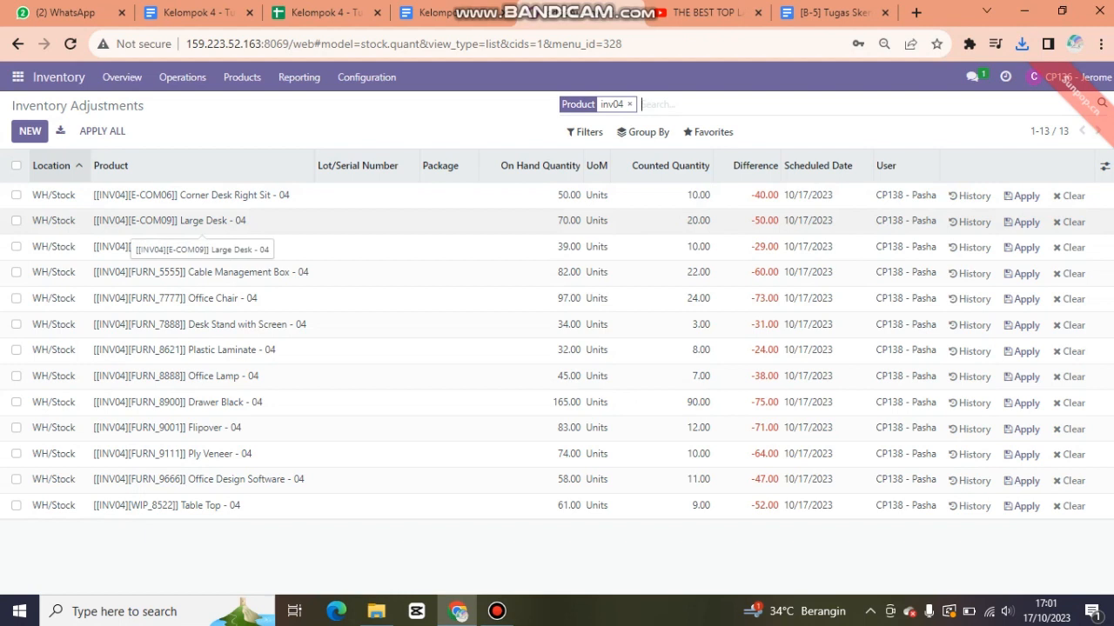
- Open Large Desk - 04 and print 20 product labels for it as a PDF
left_click(193, 221)
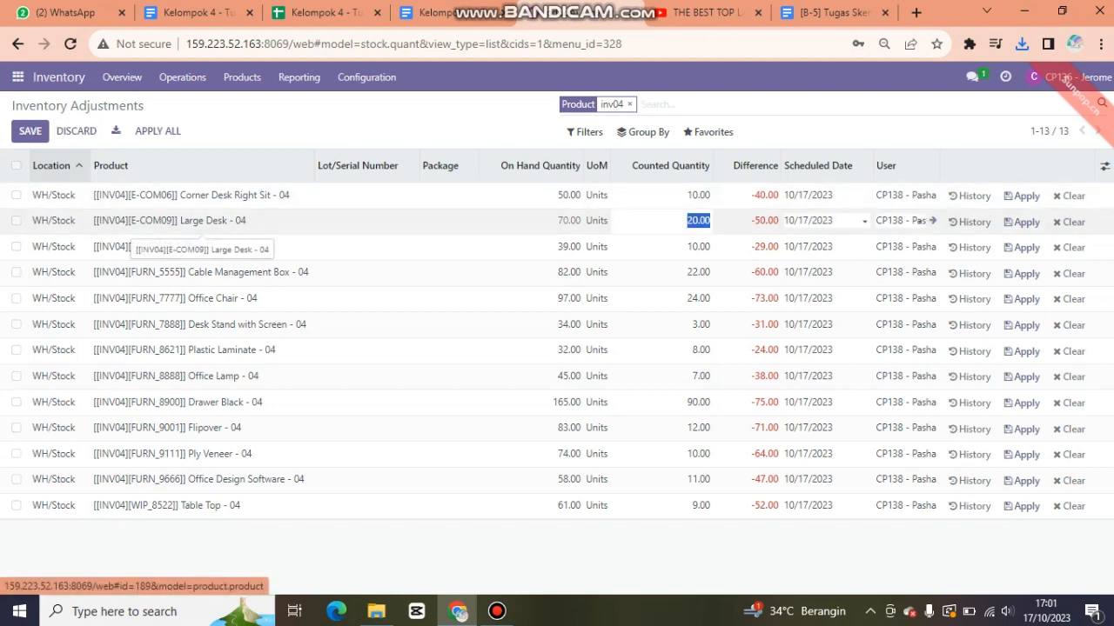
left_click(193, 221)
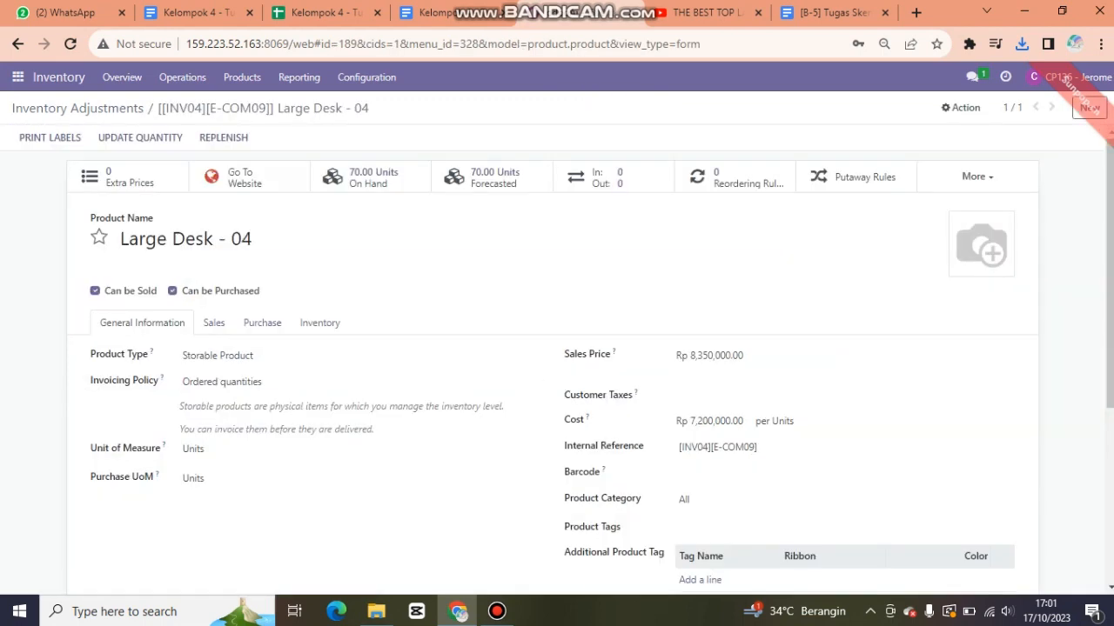
scroll(553, 358, "down", 2)
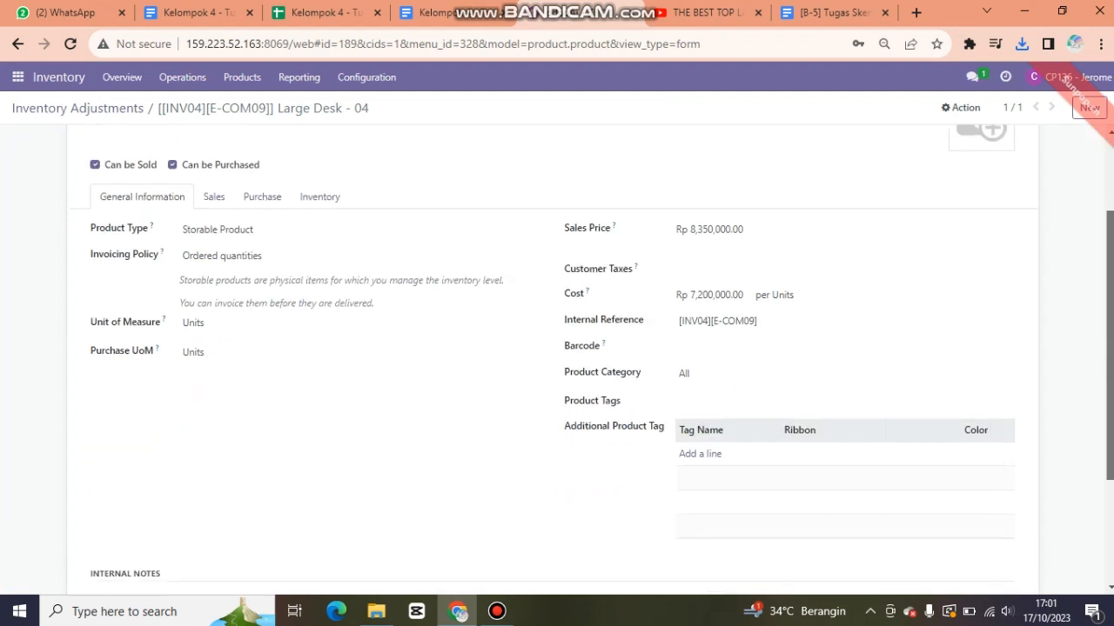
scroll(554, 358, "up", 1)
scroll(566, 361, "up", 1)
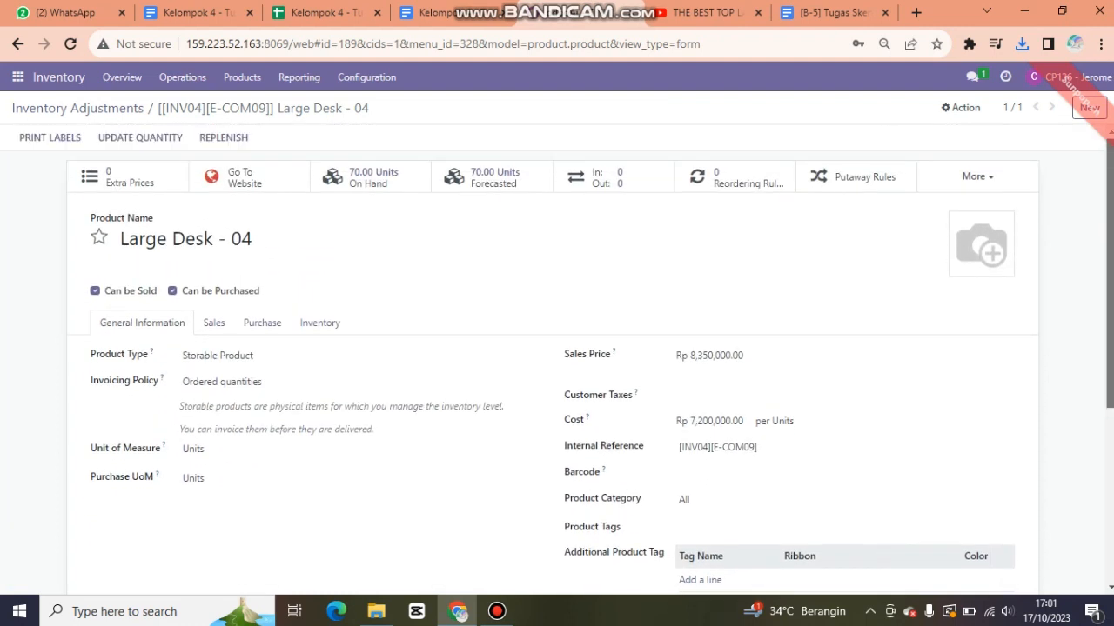
left_click(50, 137)
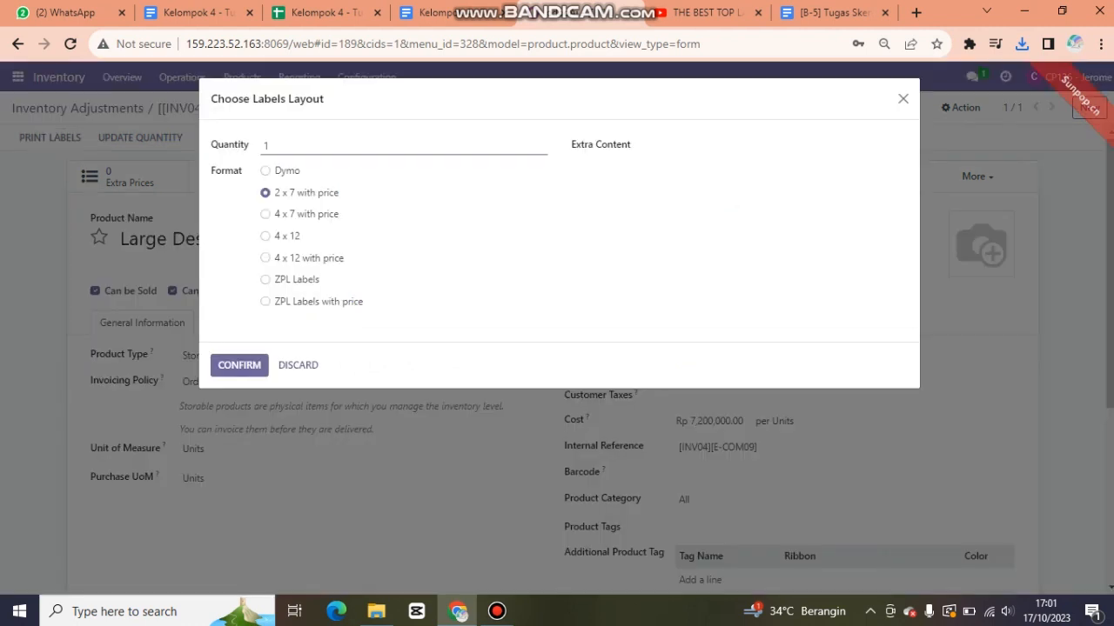
key("BackSpace")
type("20")
left_click(239, 364)
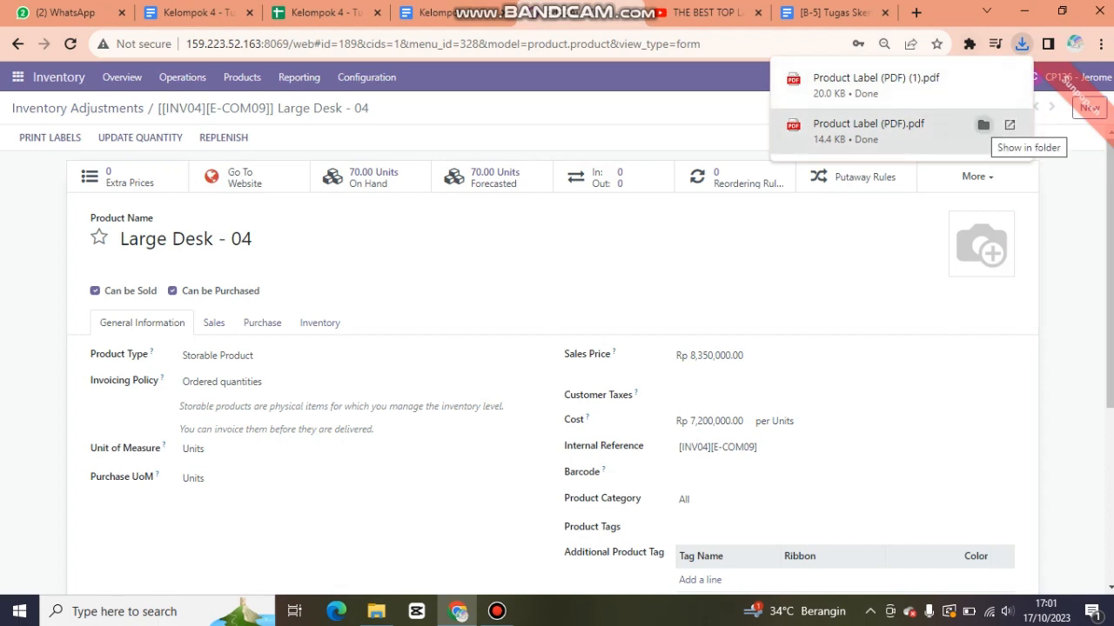
- Confirm both Product Label PDFs are in Downloads, then minimize the Explorer window
left_click(983, 125)
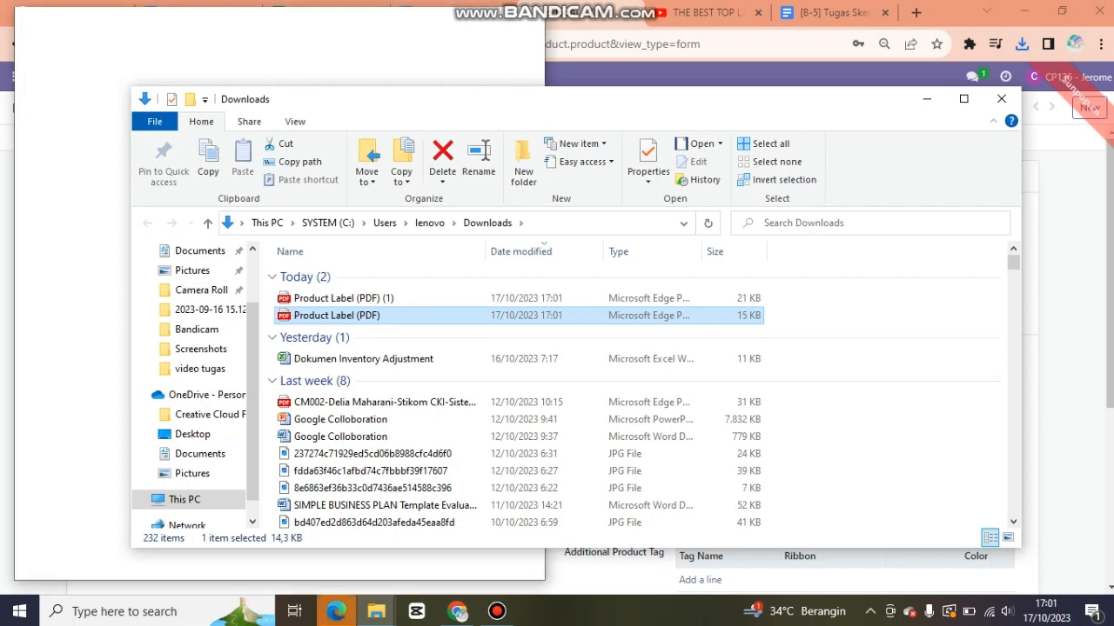
left_click(926, 99)
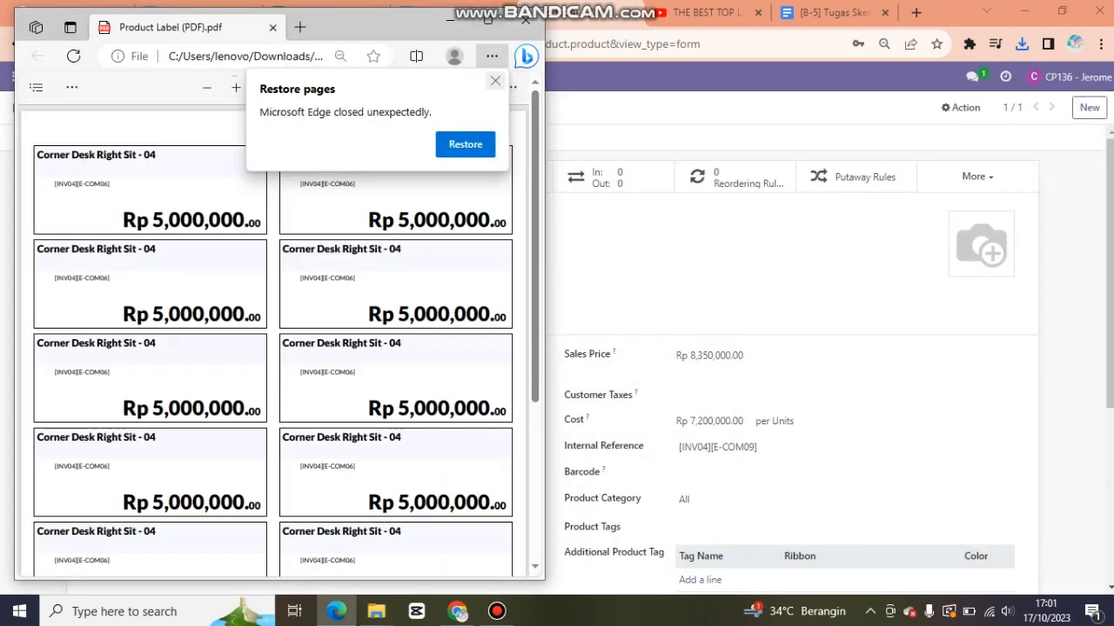
- Review the Corner Desk Right Sit - 04 label sheet in Edge, then return to Odoo
left_click(487, 19)
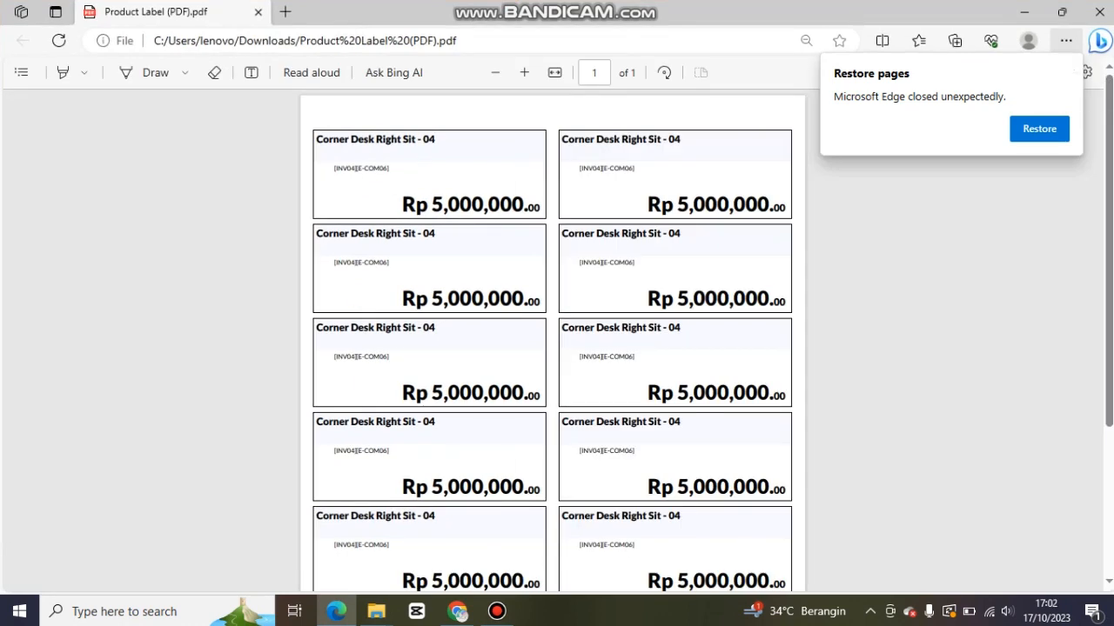
left_click(1069, 65)
scroll(553, 348, "down", 3)
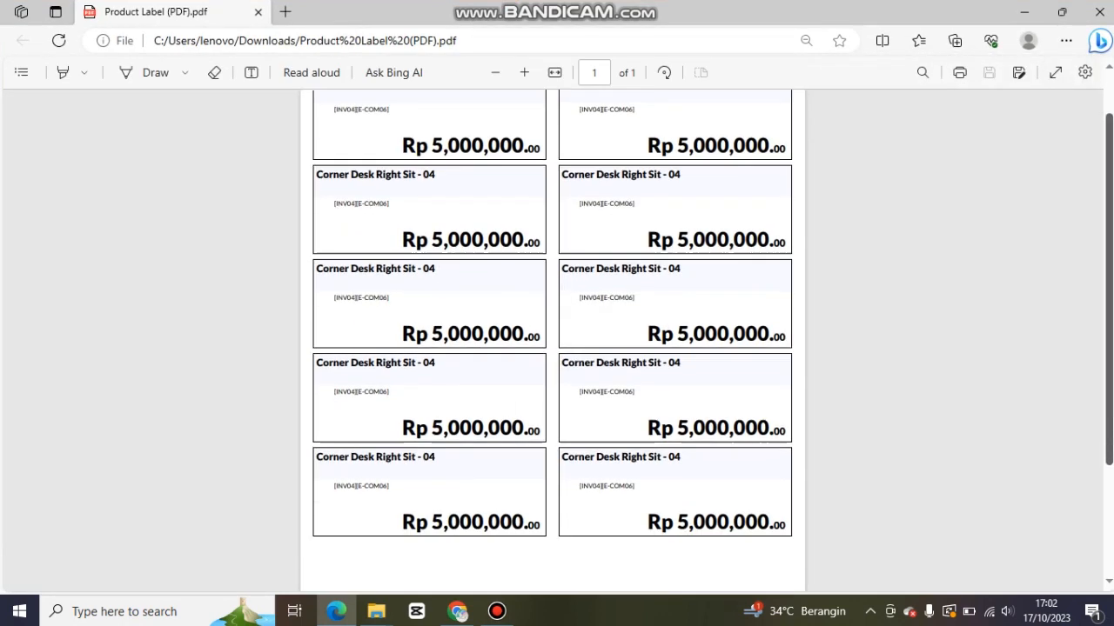
scroll(553, 348, "up", 3)
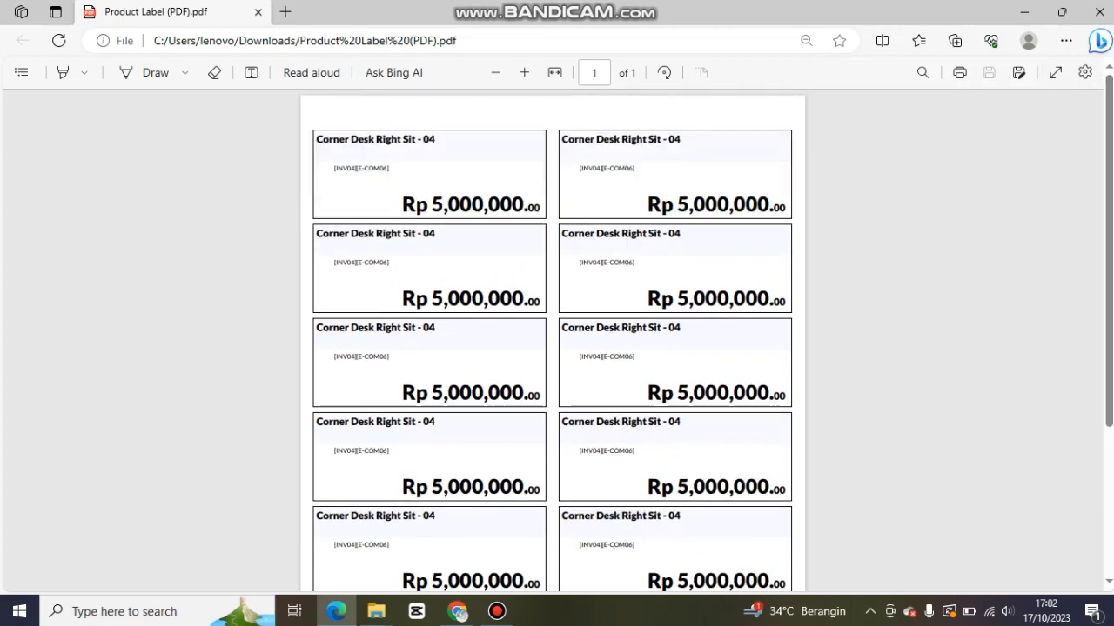
left_click(458, 610)
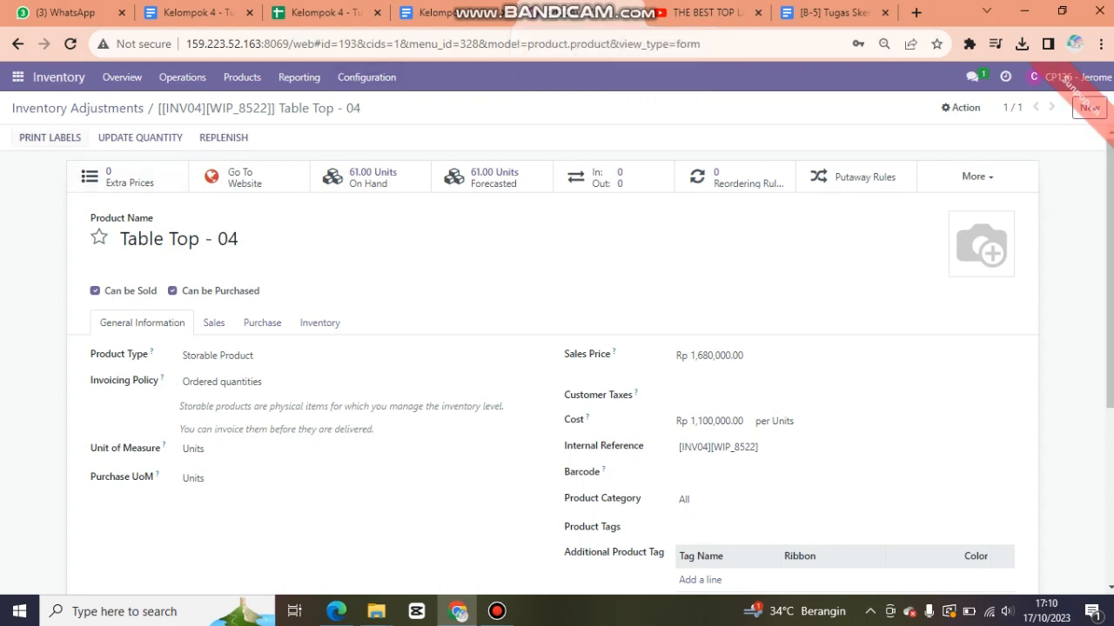
- Print 9 price labels for Table Top - 04 as a PDF
left_click(50, 137)
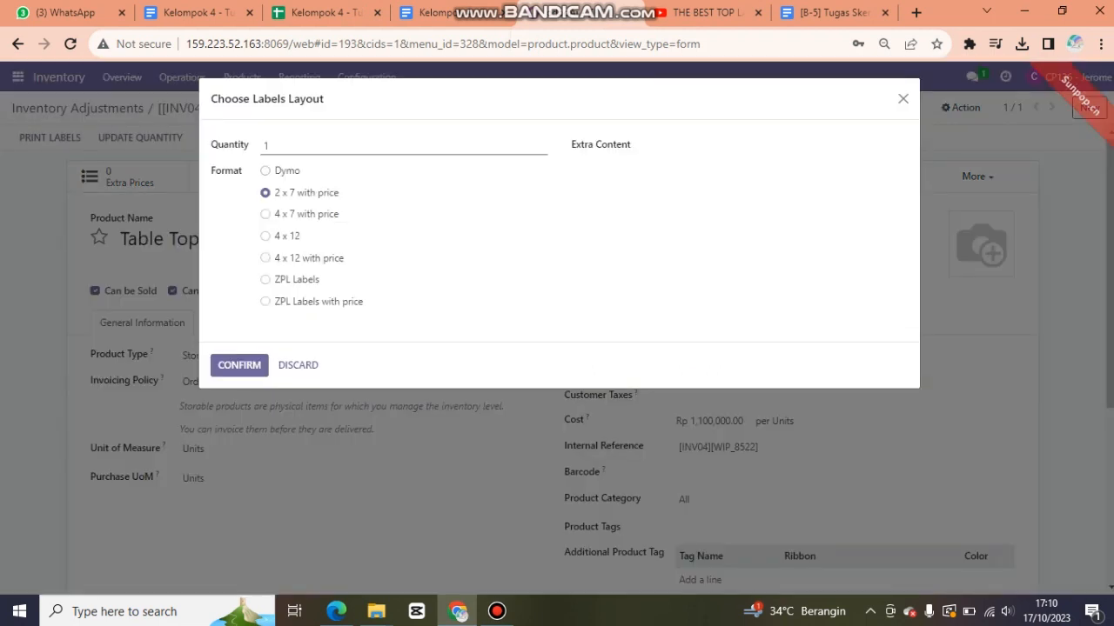
type("9")
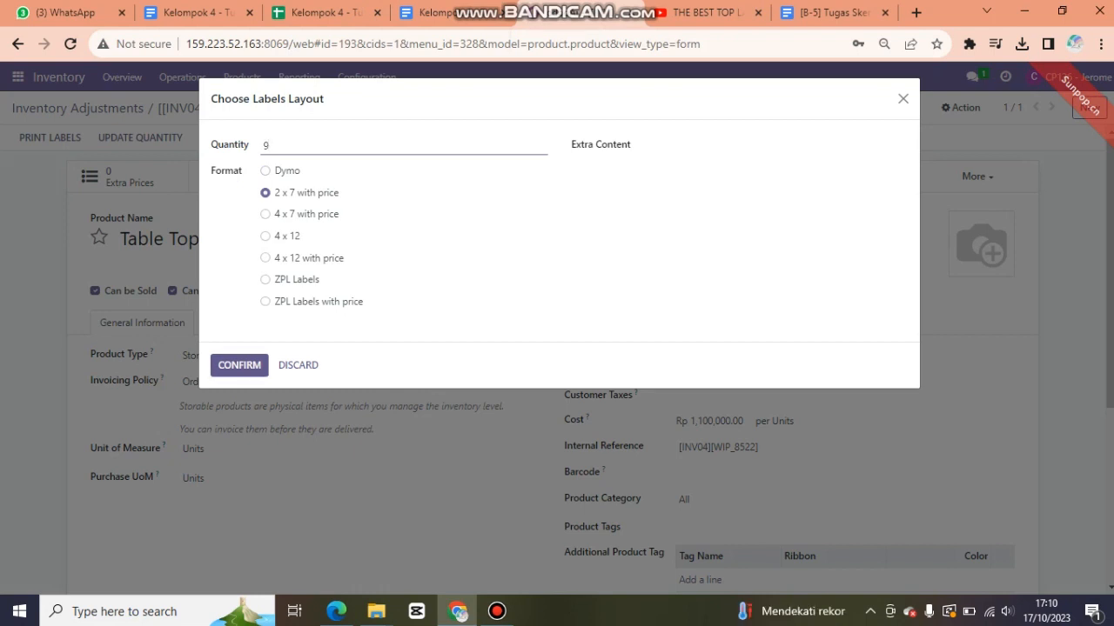
key("Return")
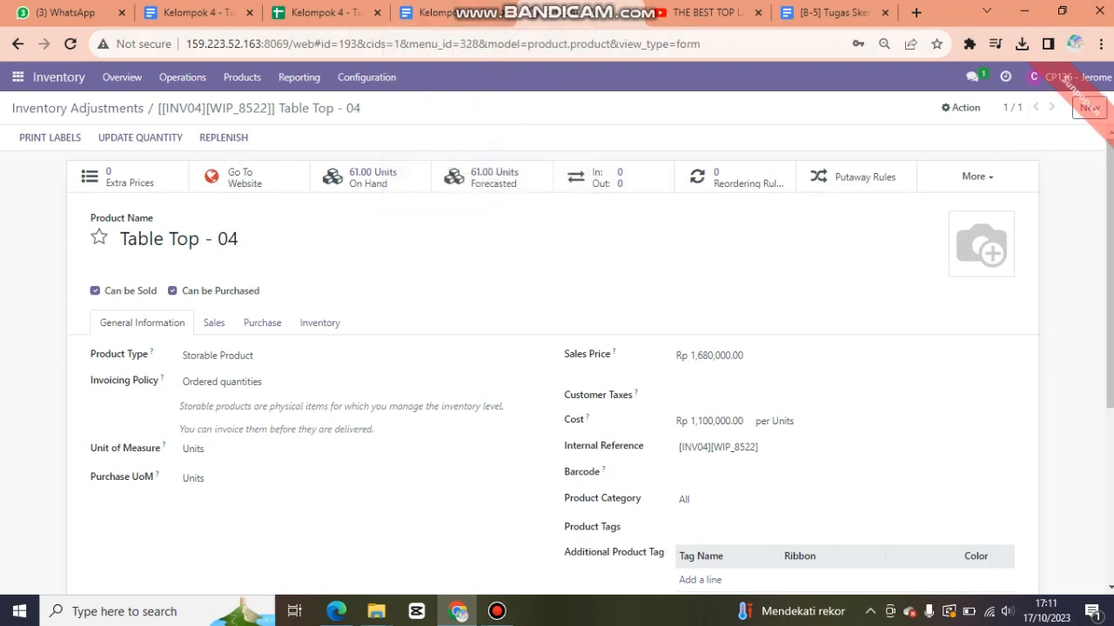
mouse_move(635, 6)
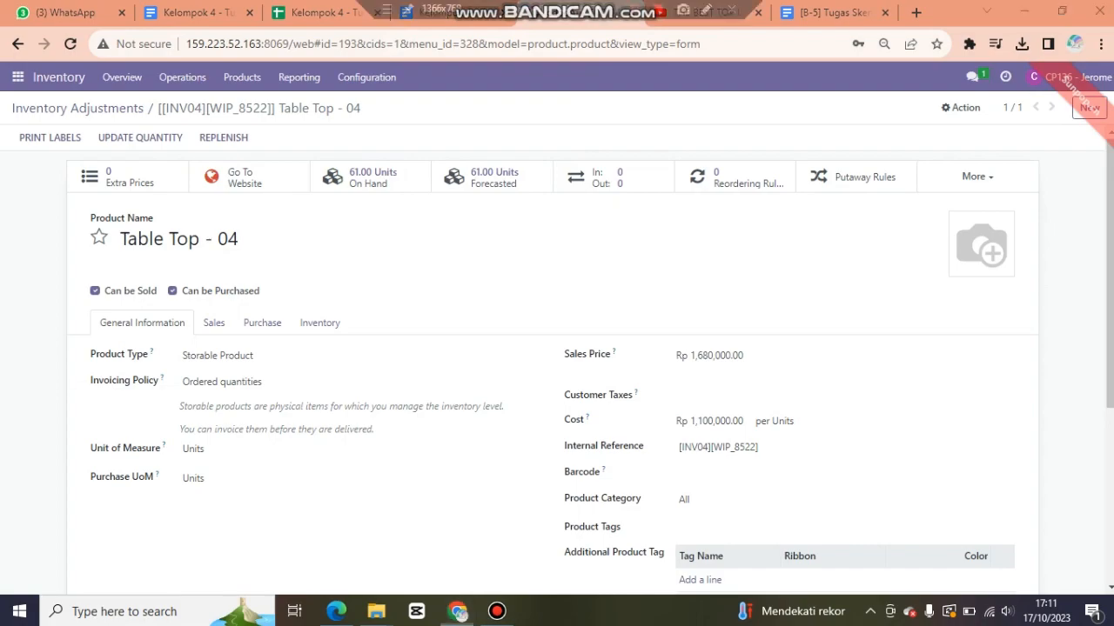
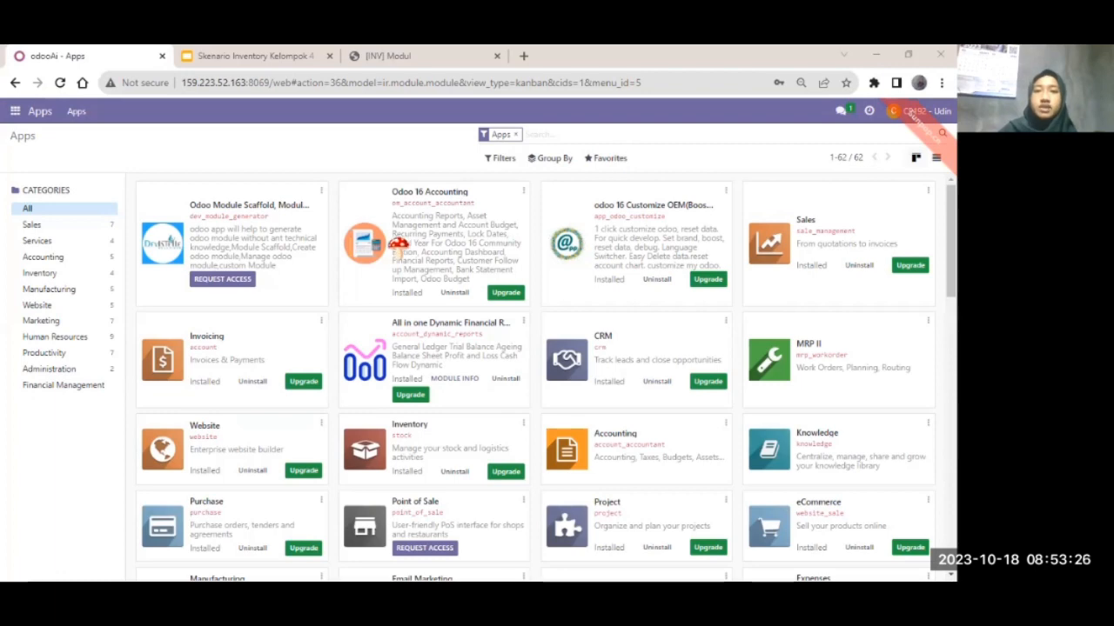
- Open the Inventory Stock report listing products with unit cost, value and on-hand quantities
scroll(398, 245, "down", 1)
scroll(398, 246, "down", 12)
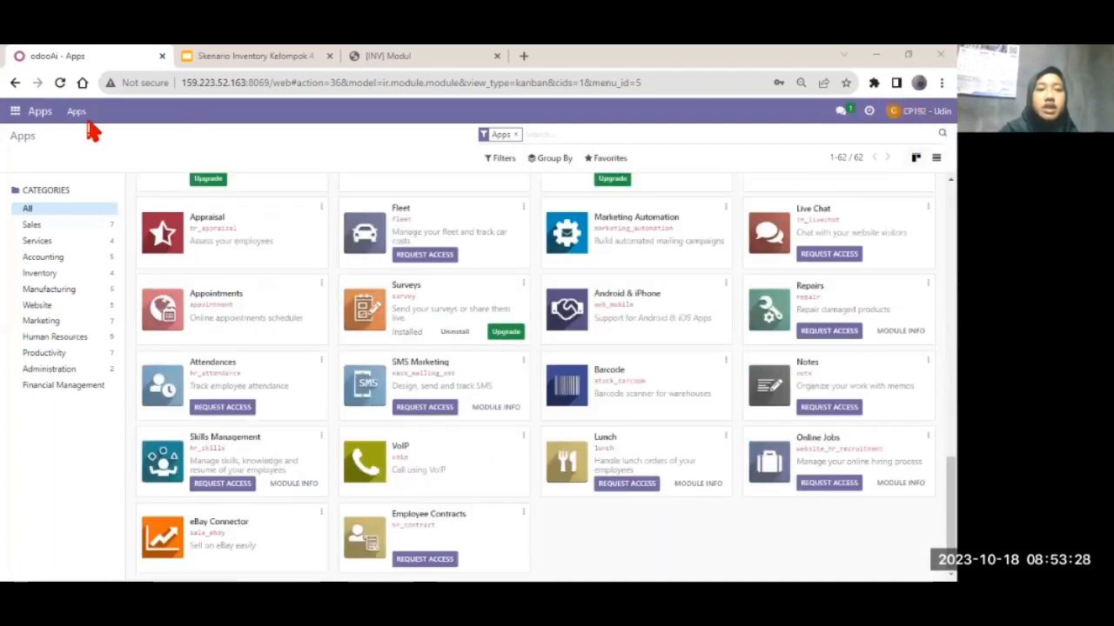
left_click(16, 112)
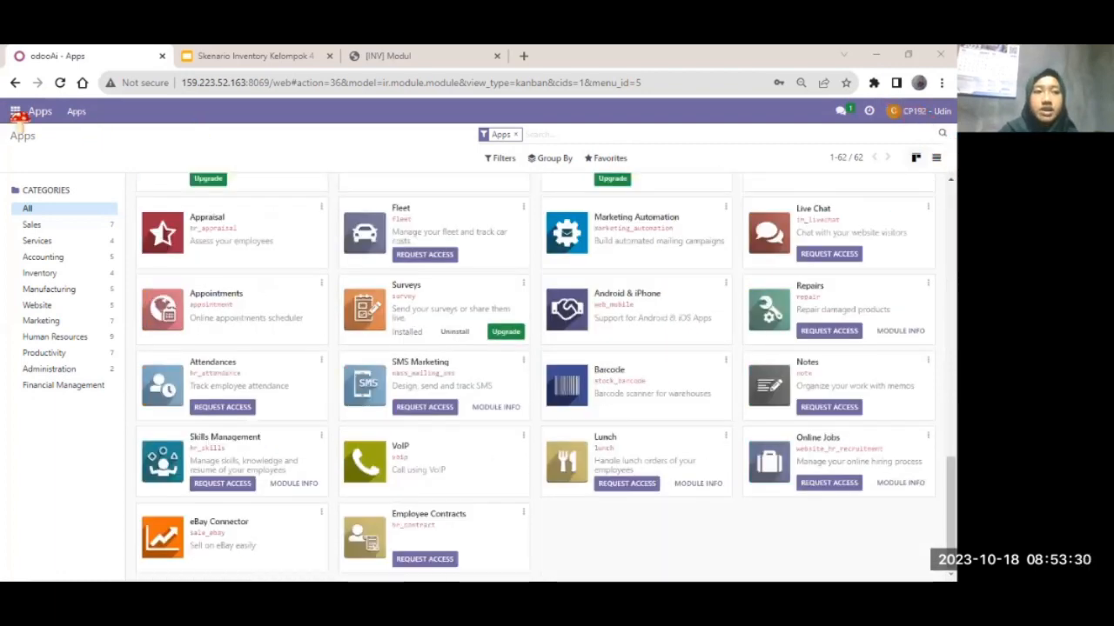
left_click(40, 231)
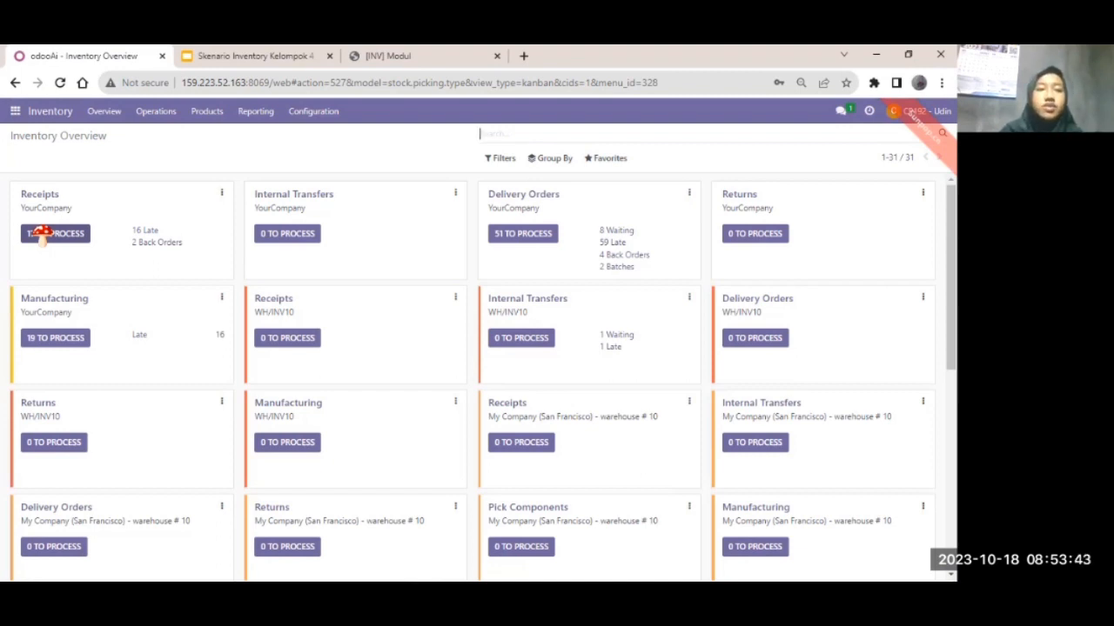
left_click(256, 114)
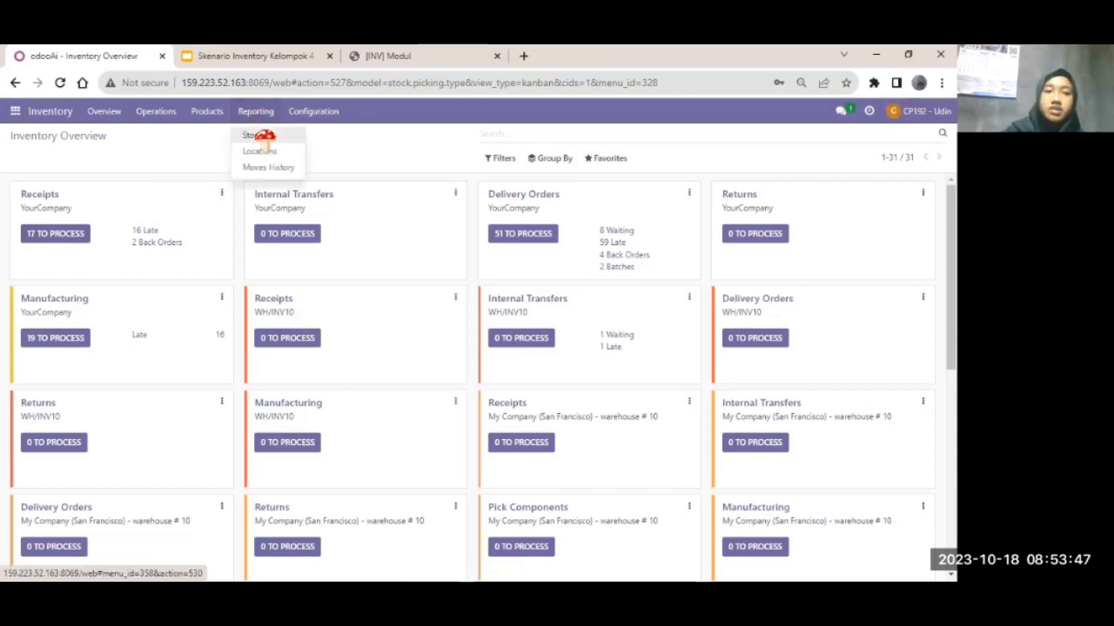
left_click(265, 138)
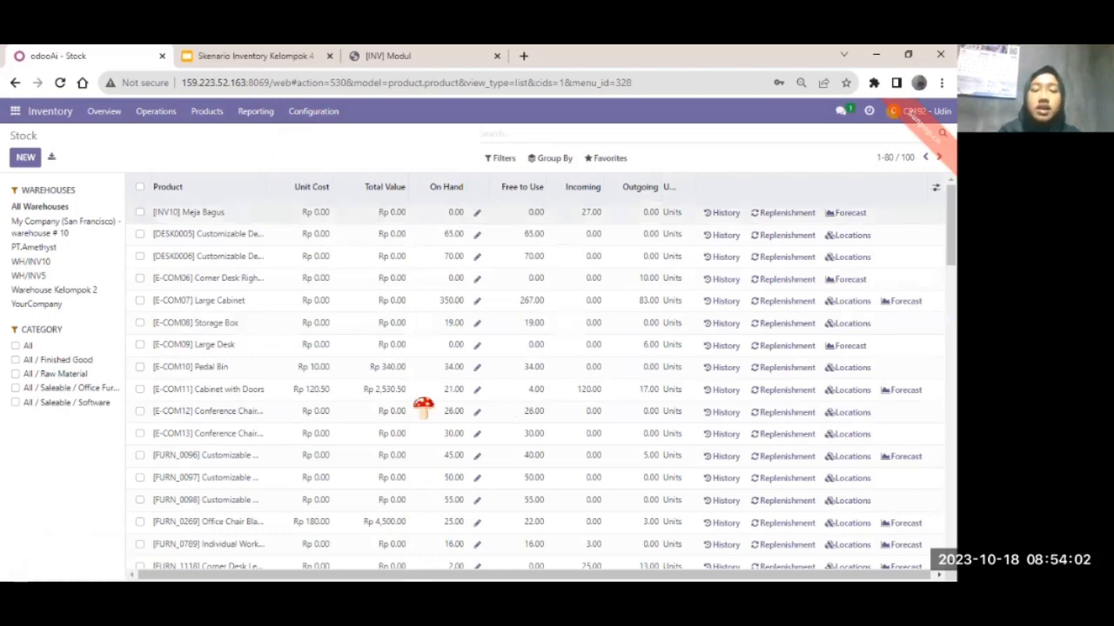
scroll(423, 406, "down", 4)
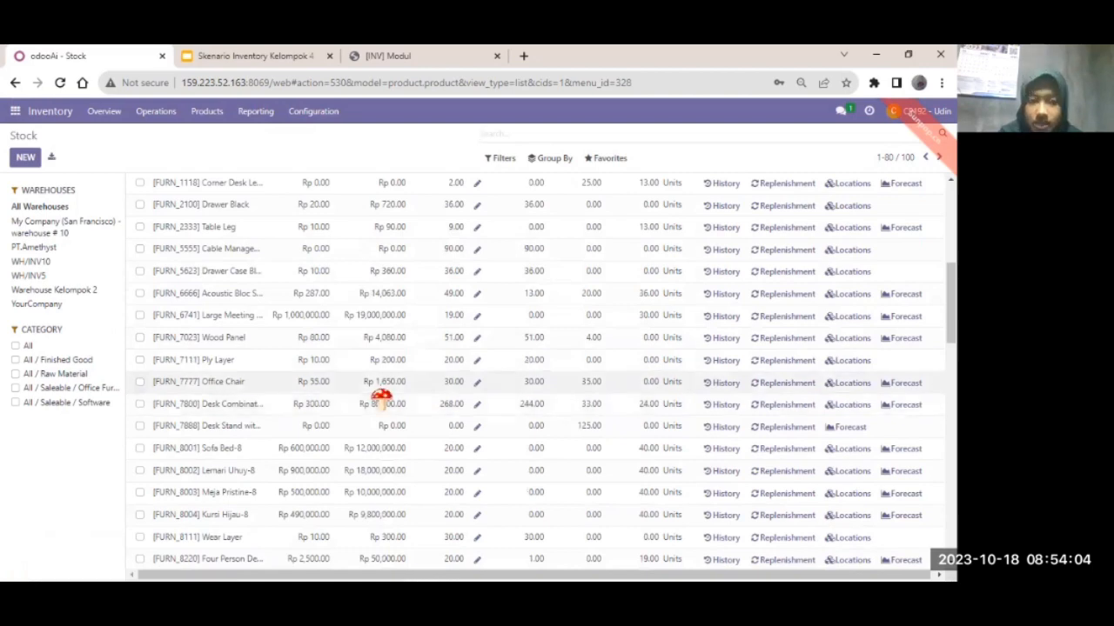
scroll(381, 397, "down", 3)
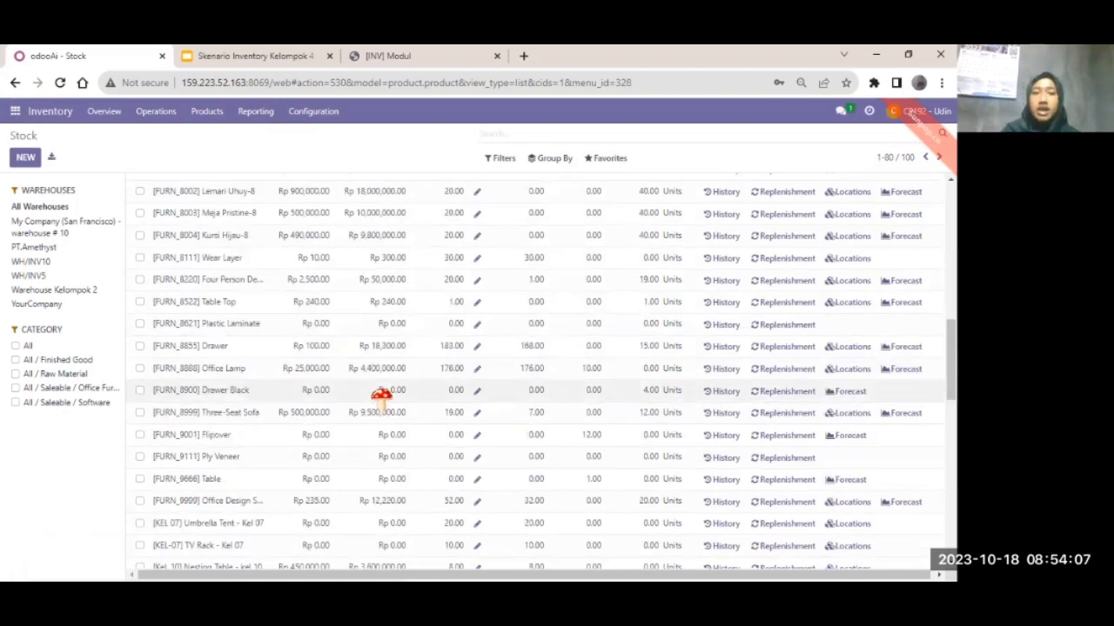
scroll(381, 397, "up", 4)
scroll(381, 397, "up", 3)
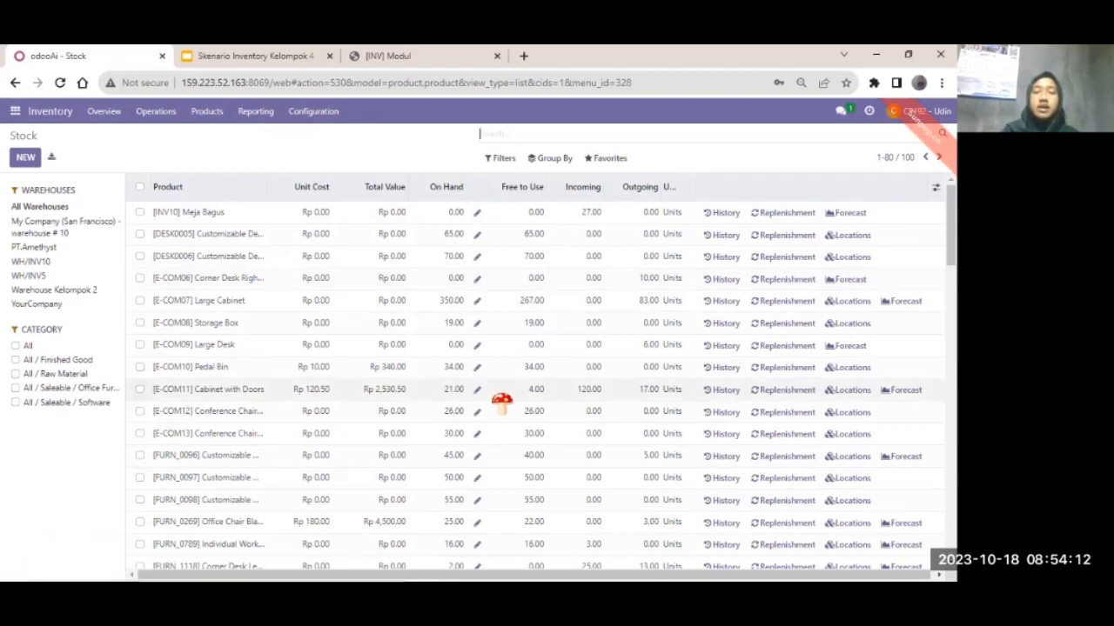
scroll(338, 383, "down", 10)
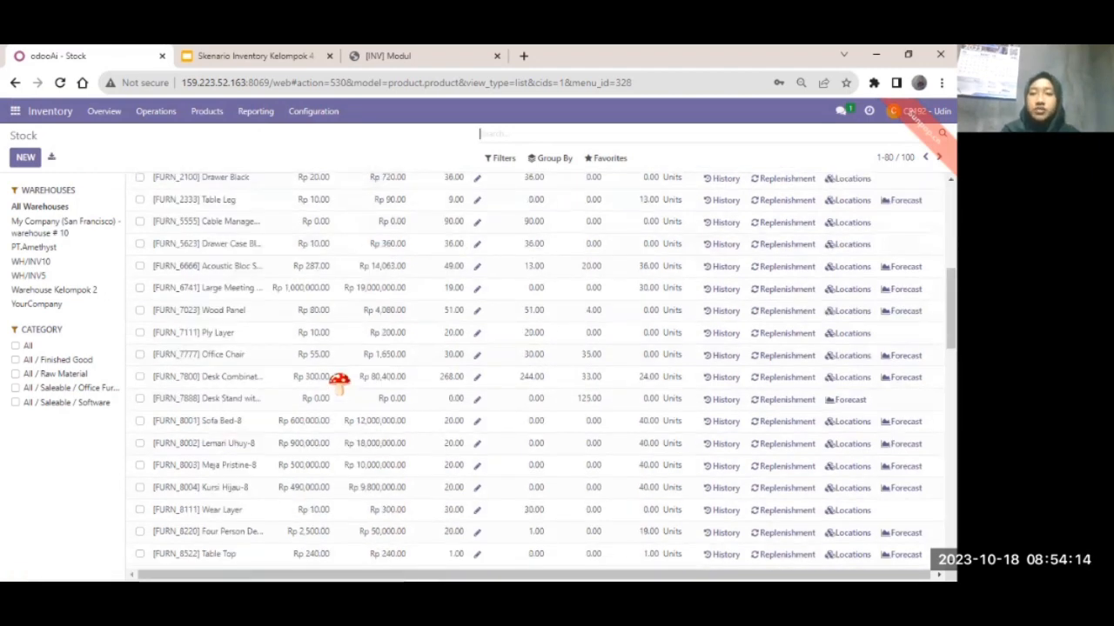
scroll(339, 382, "up", 10)
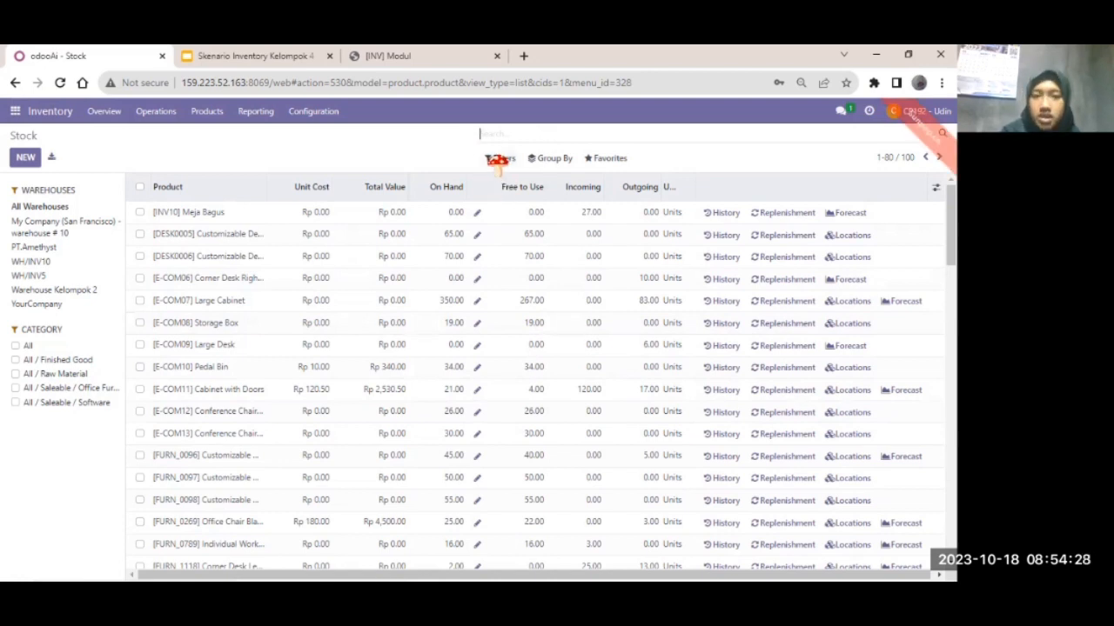
- Group the Stock list by Product Type, filter it to INV04, and expand the Storable Product group
left_click(550, 160)
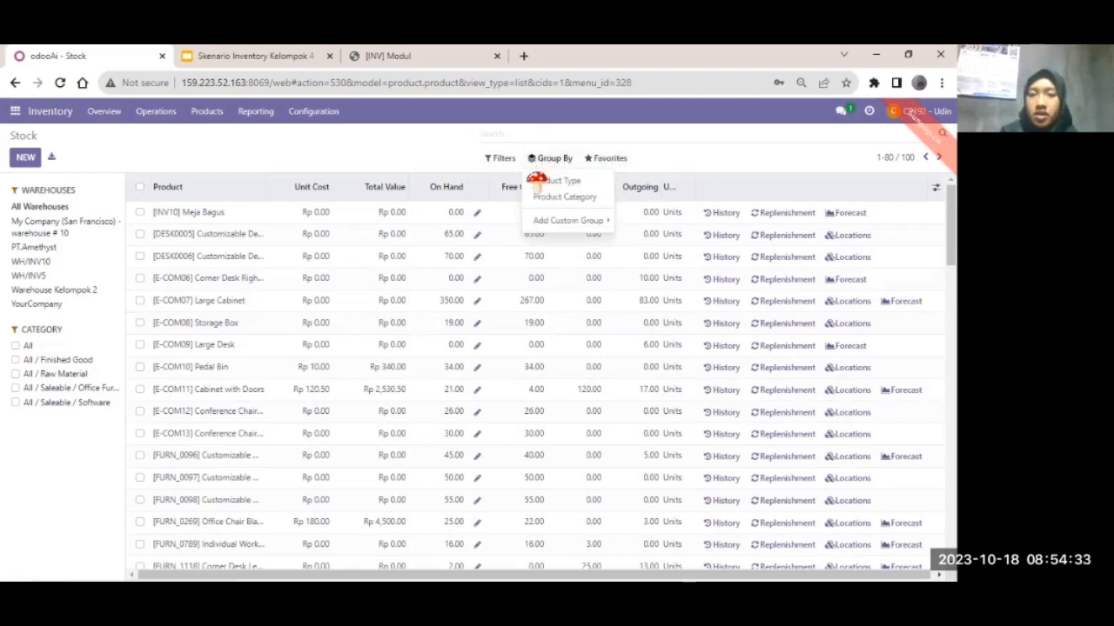
left_click(539, 180)
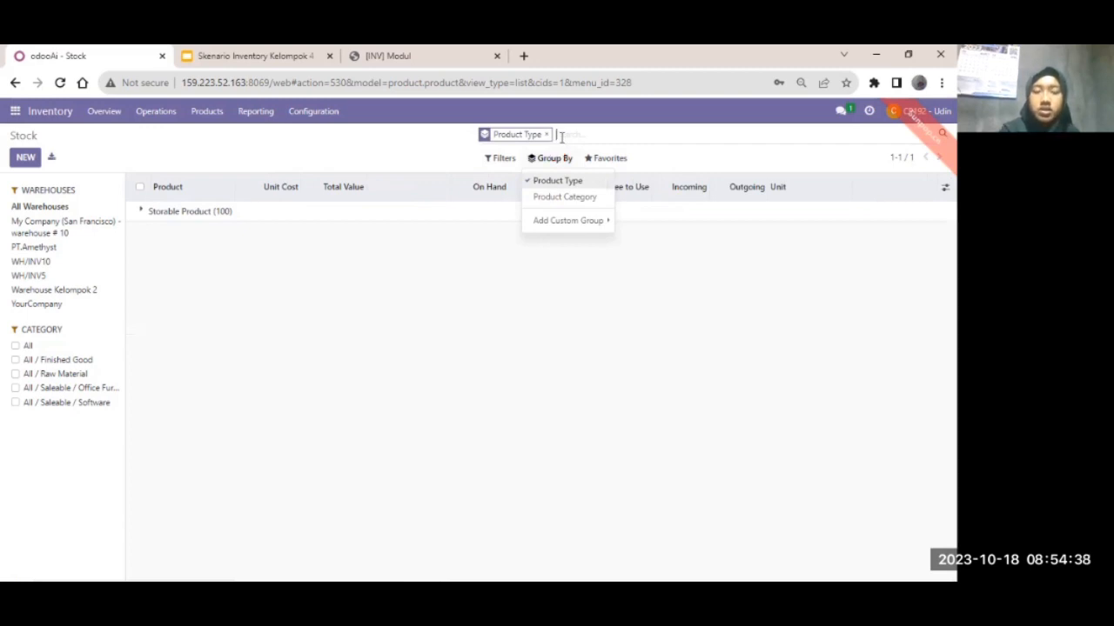
left_click(562, 137)
type("l")
type("NV04")
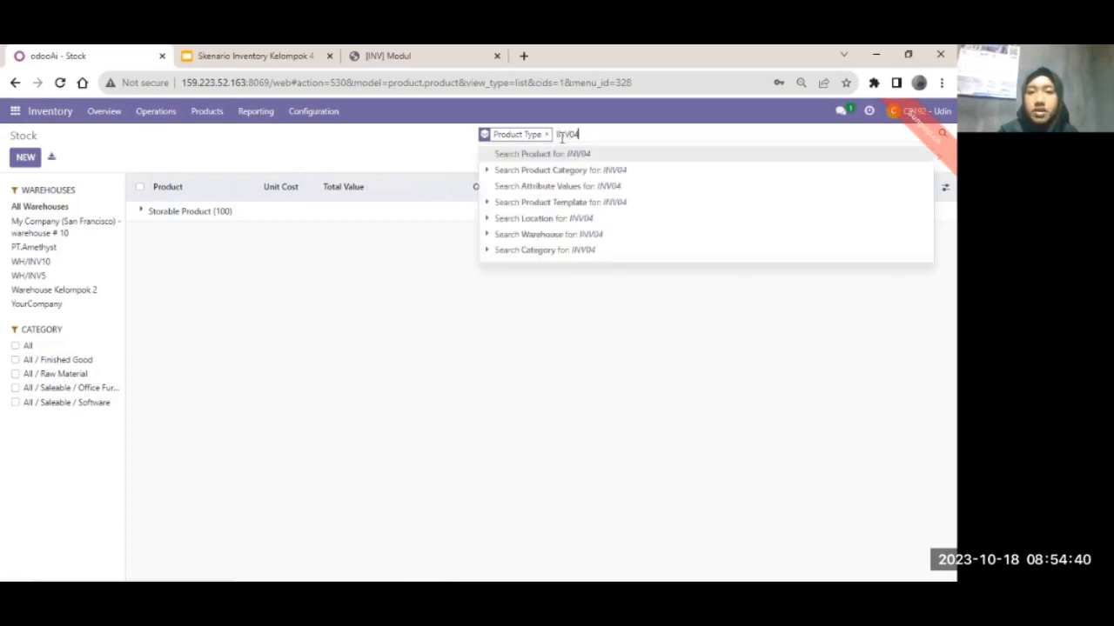
left_click(565, 156)
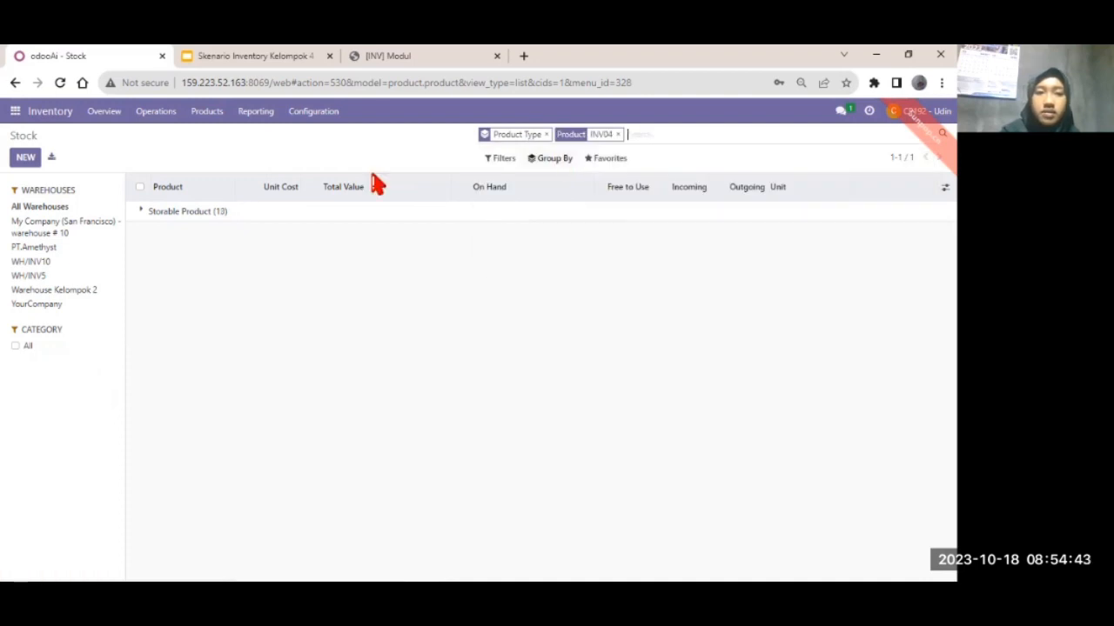
left_click(207, 213)
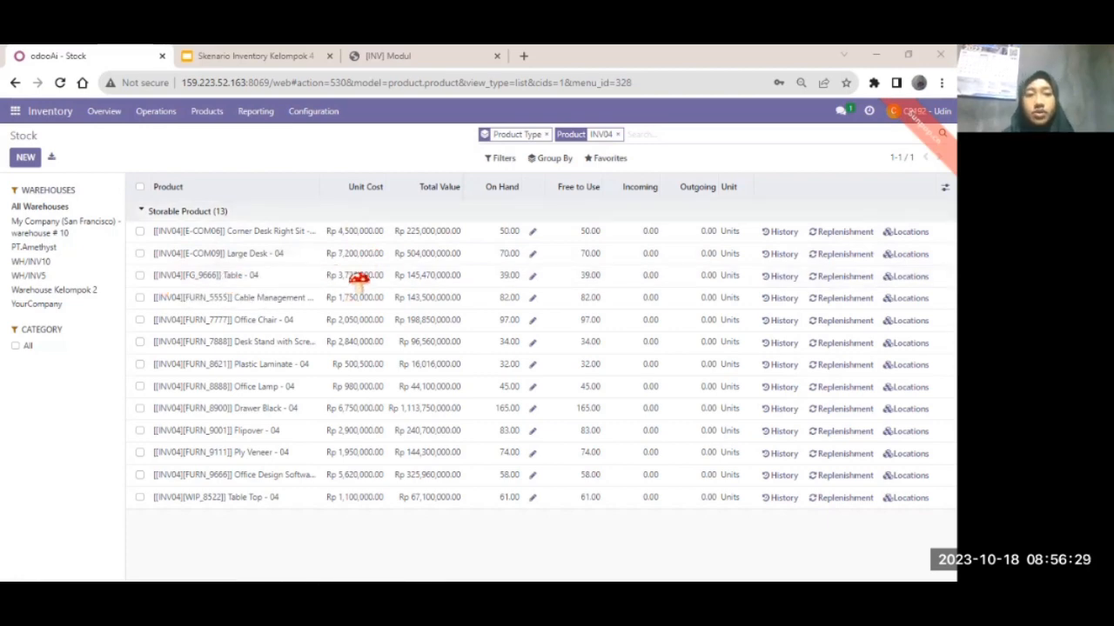
left_click(424, 291)
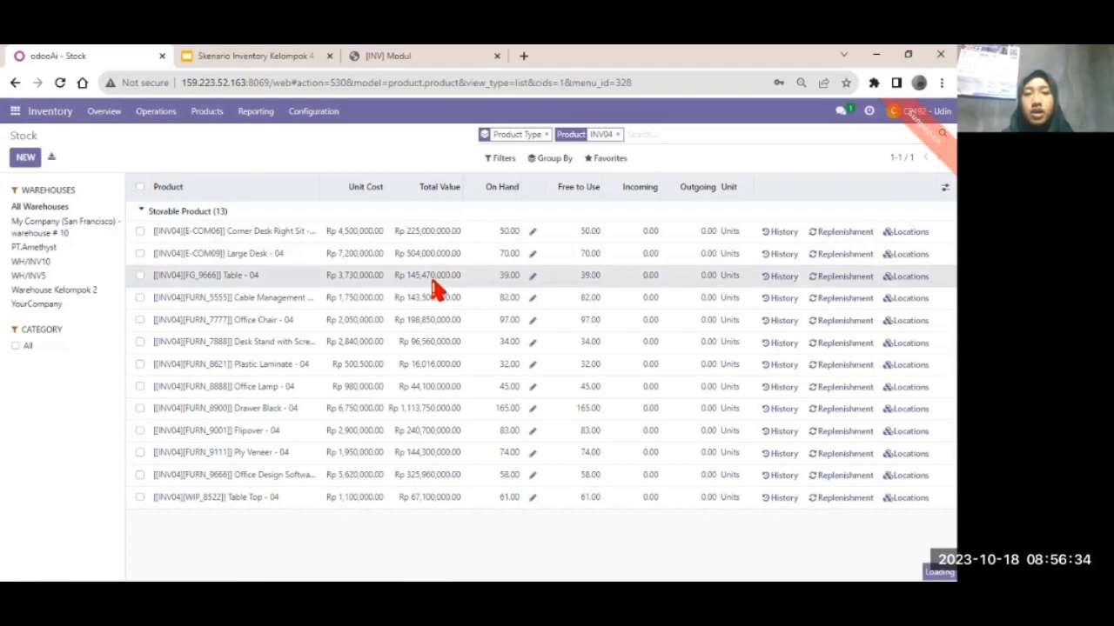
left_click(432, 279)
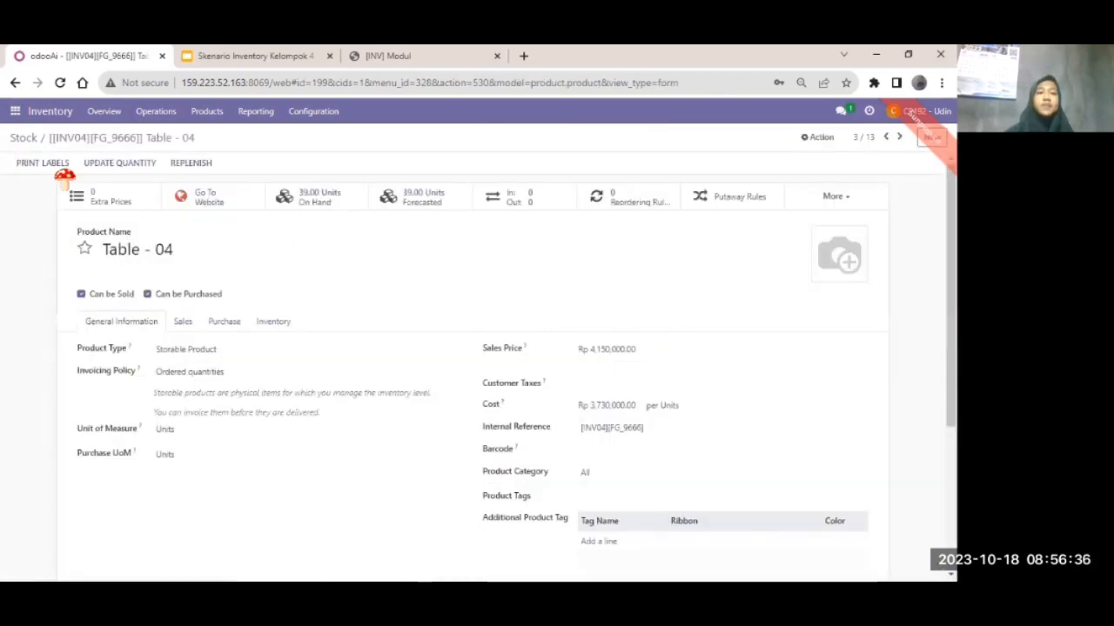
left_click(24, 137)
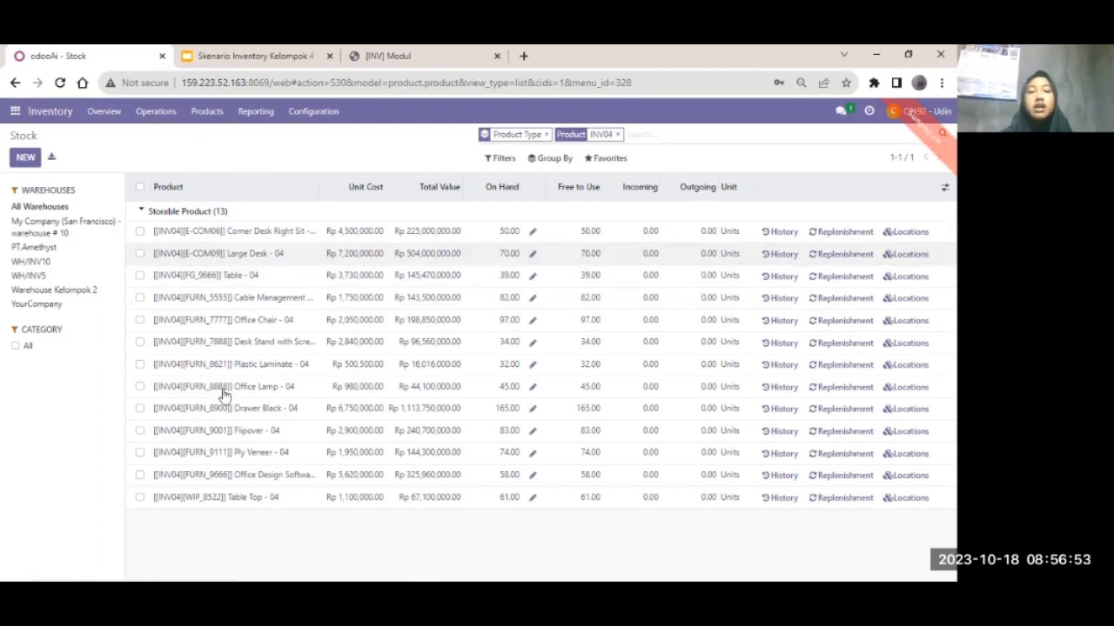
left_click(184, 235)
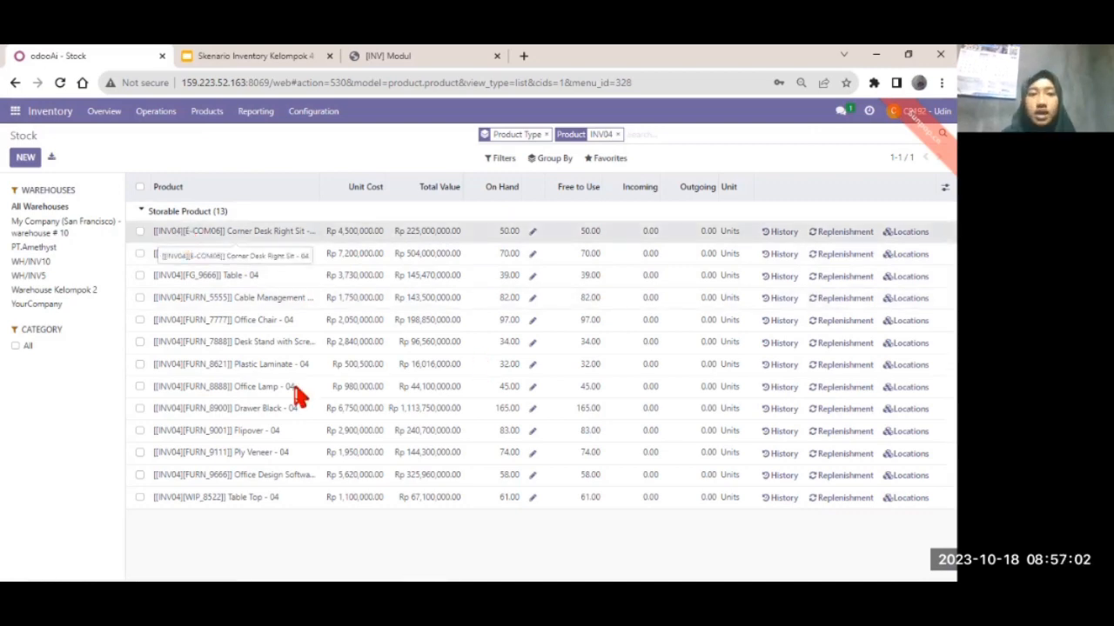
scroll(405, 367, "down", 3)
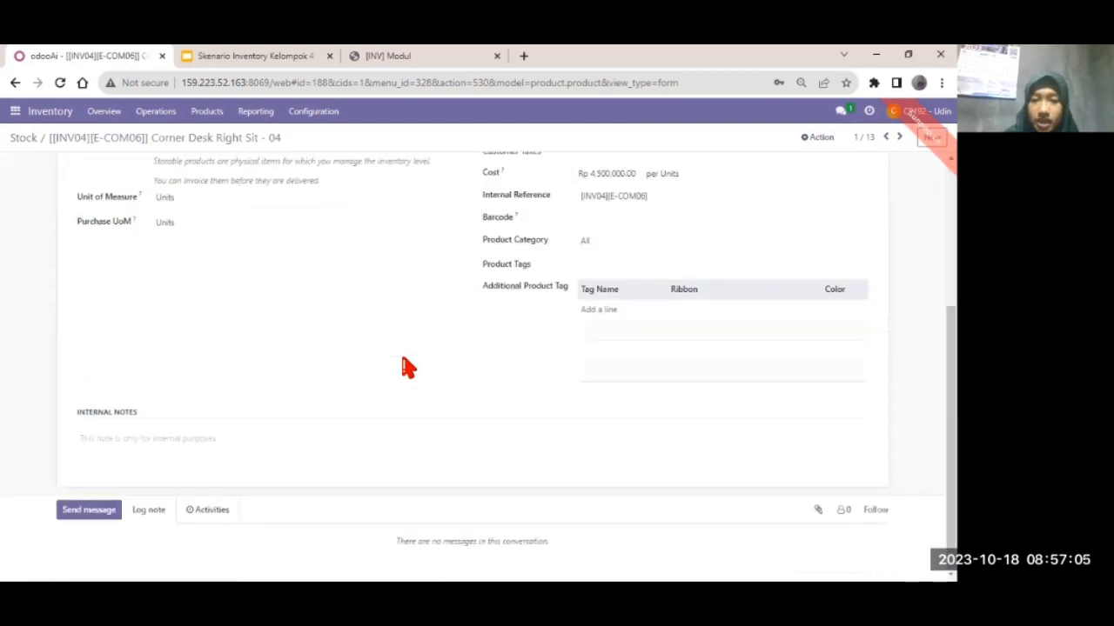
scroll(406, 367, "up", 2)
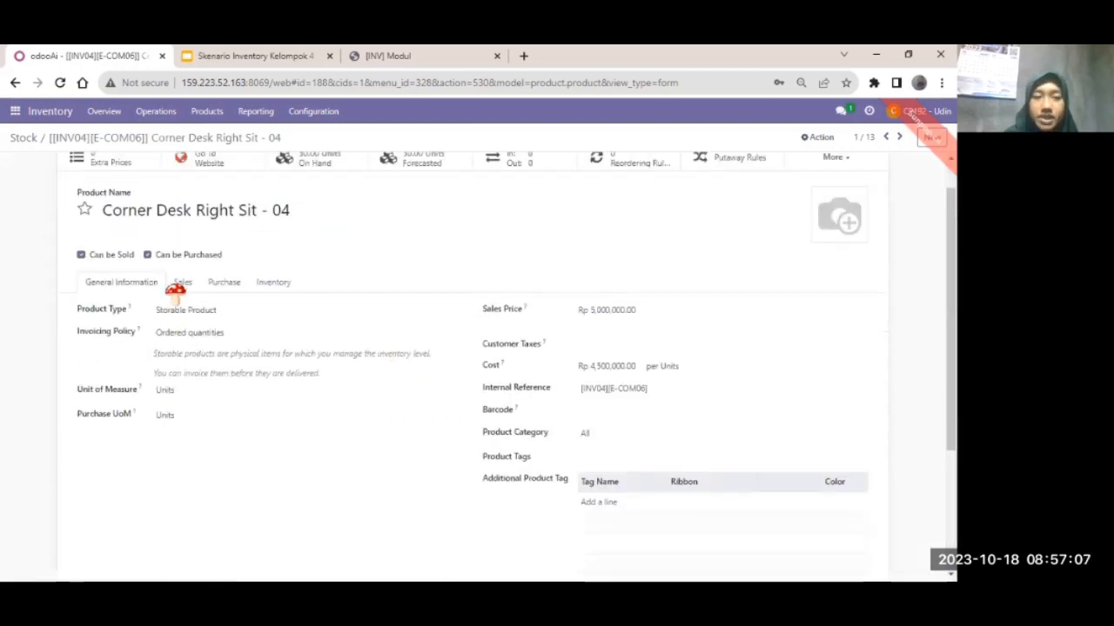
scroll(267, 340, "up", 2)
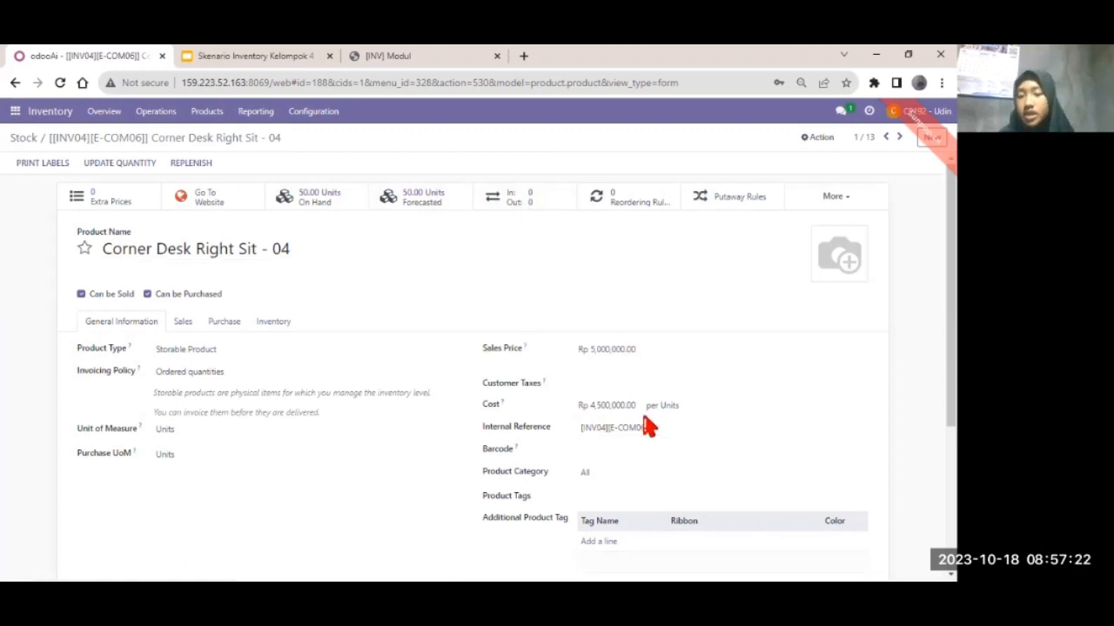
scroll(652, 428, "down", 2)
scroll(654, 428, "up", 2)
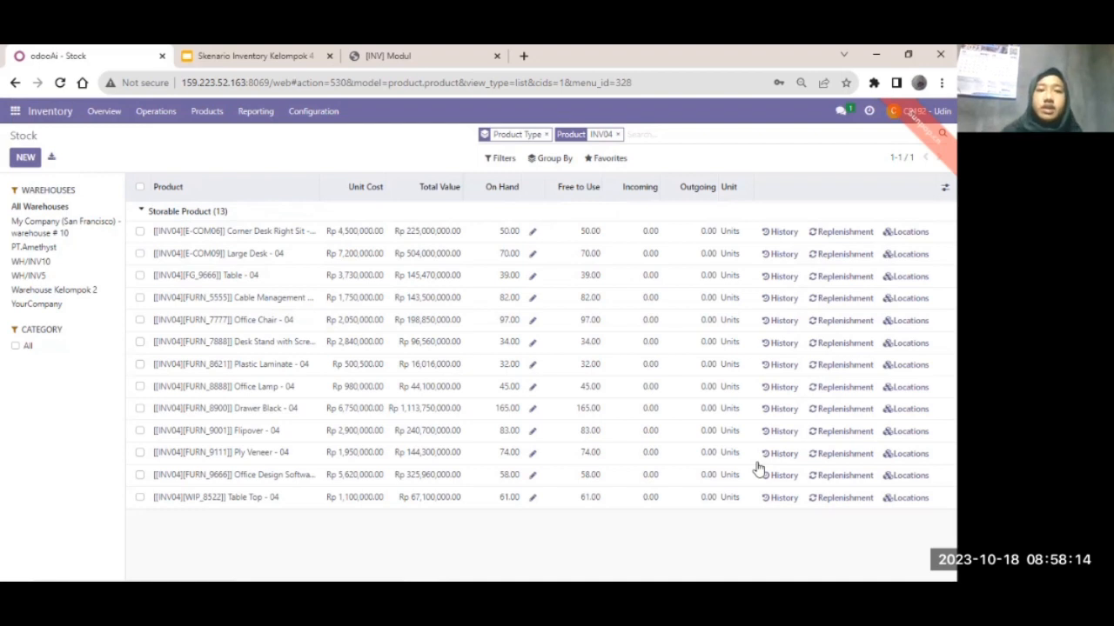
- Open the Locations report from the Inventory Reporting menu
left_click(246, 116)
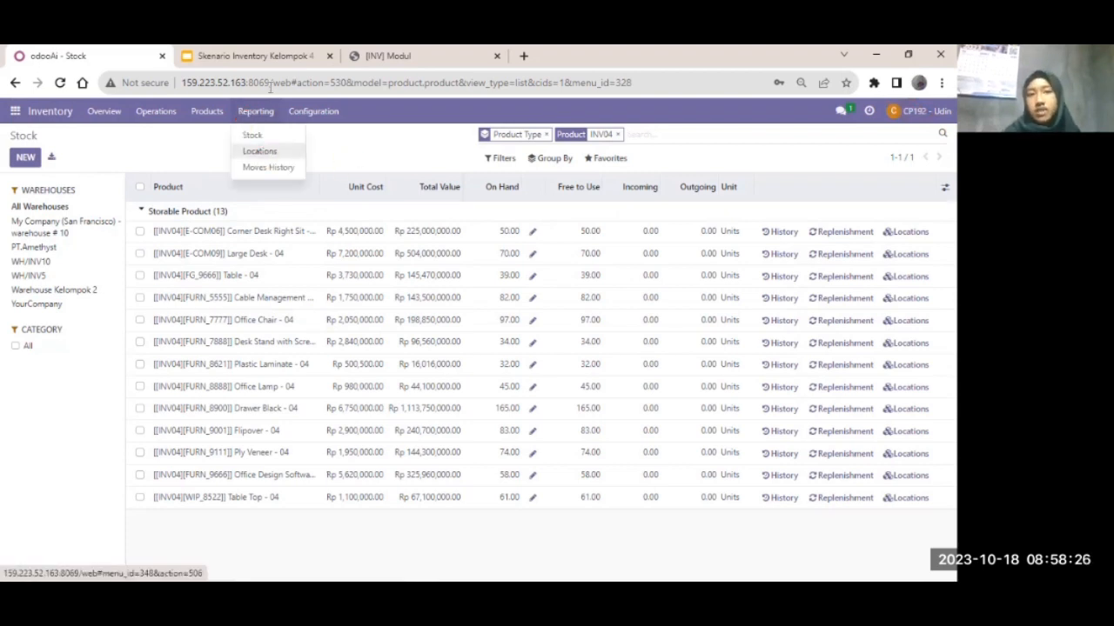
left_click(259, 153)
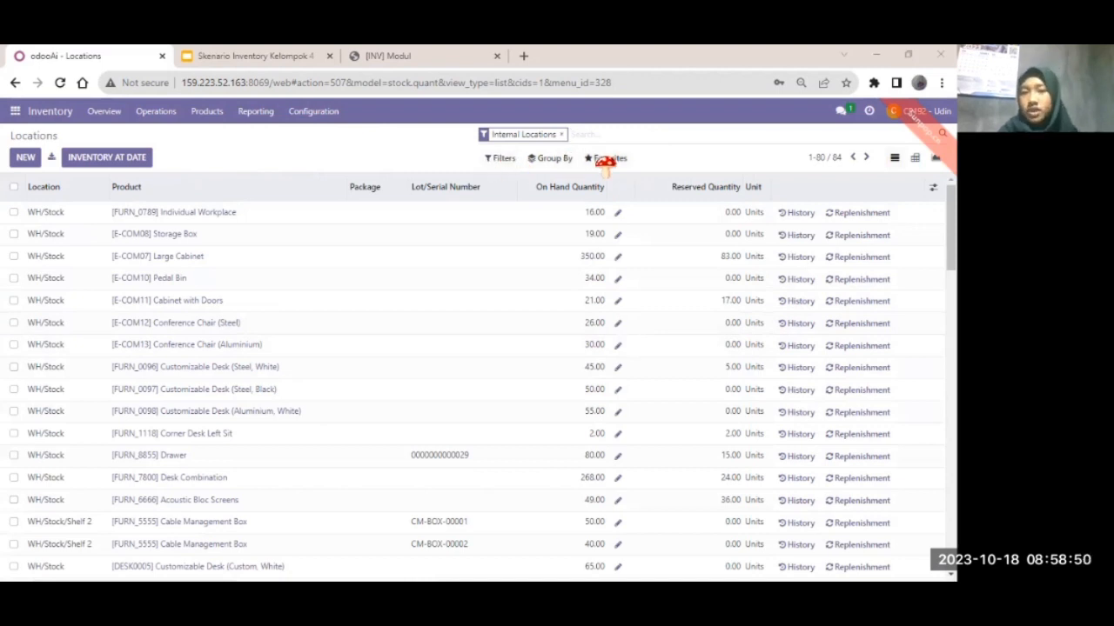
- Group the Locations report by Product, filter it to INV04 products, and sort by Location
left_click(549, 159)
left_click(545, 179)
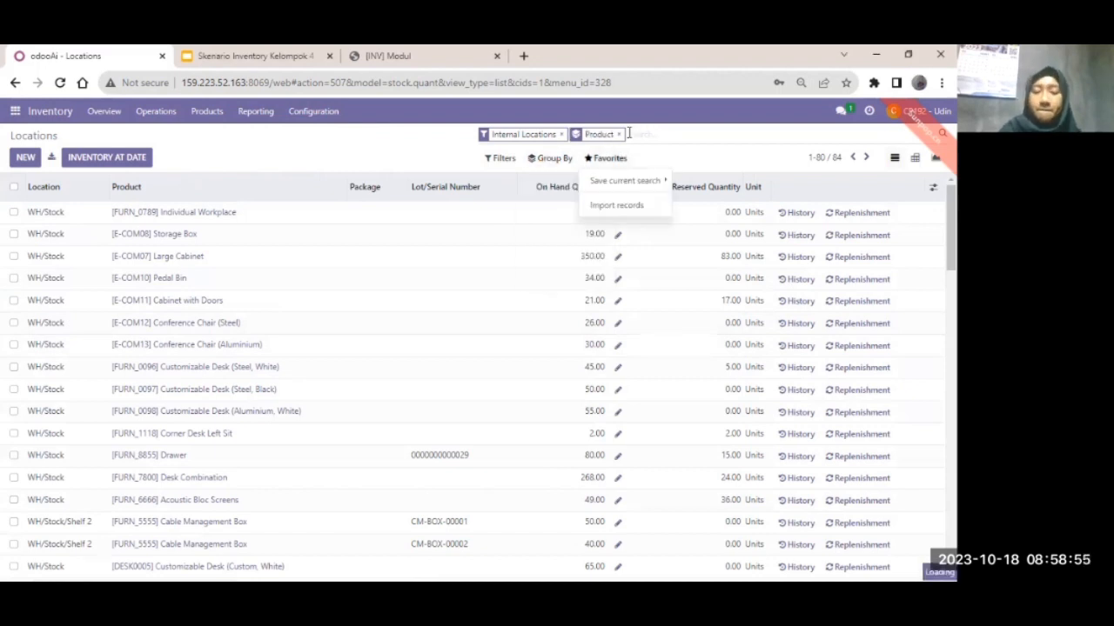
left_click(628, 133)
type("INV04")
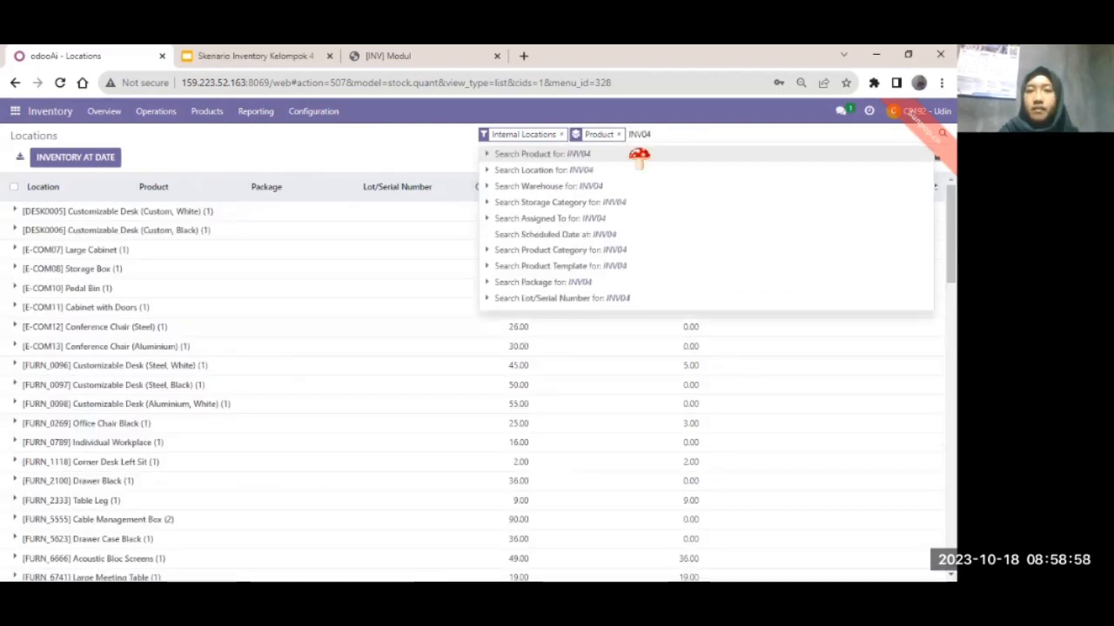
left_click(640, 155)
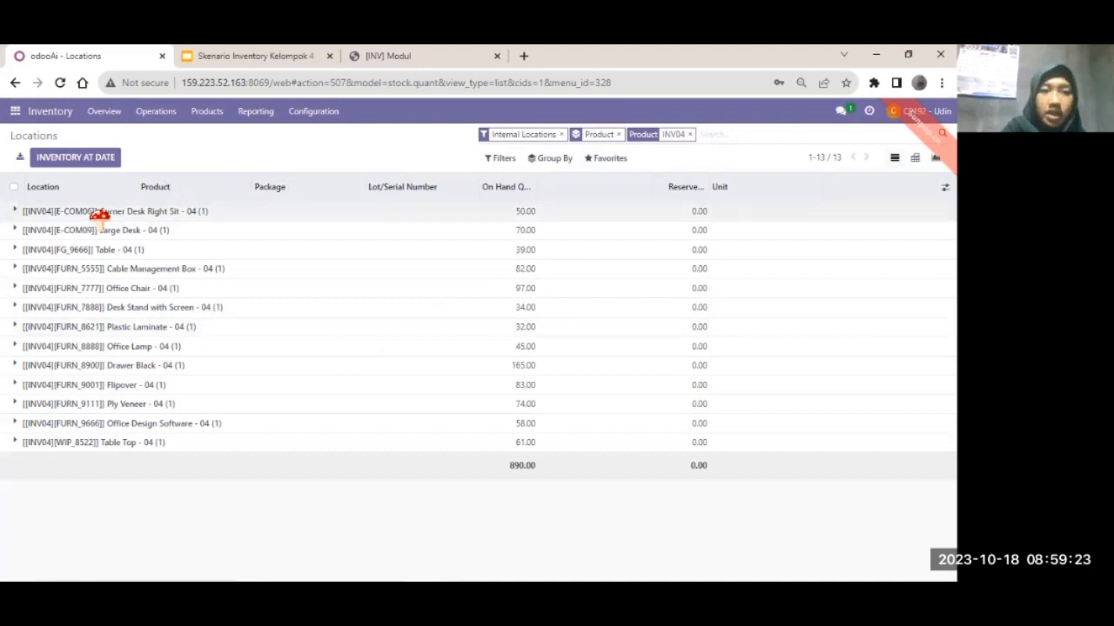
left_click(132, 186)
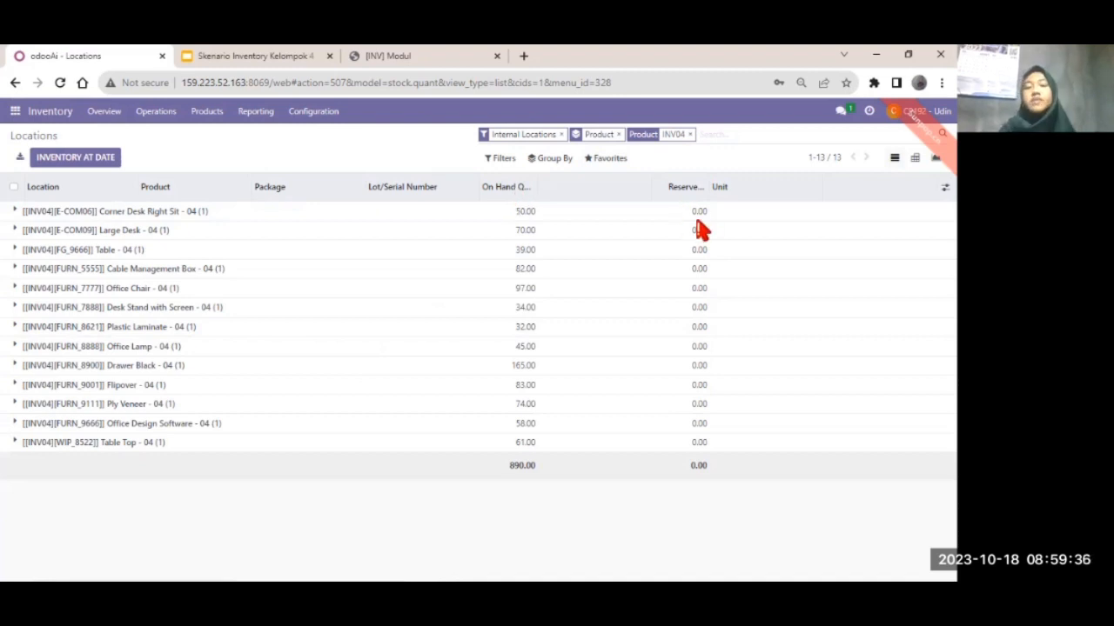
- Expand the Corner Desk Right Sit, Large Desk, Table, Cable Management Box and Office Chair groups
left_click(42, 213)
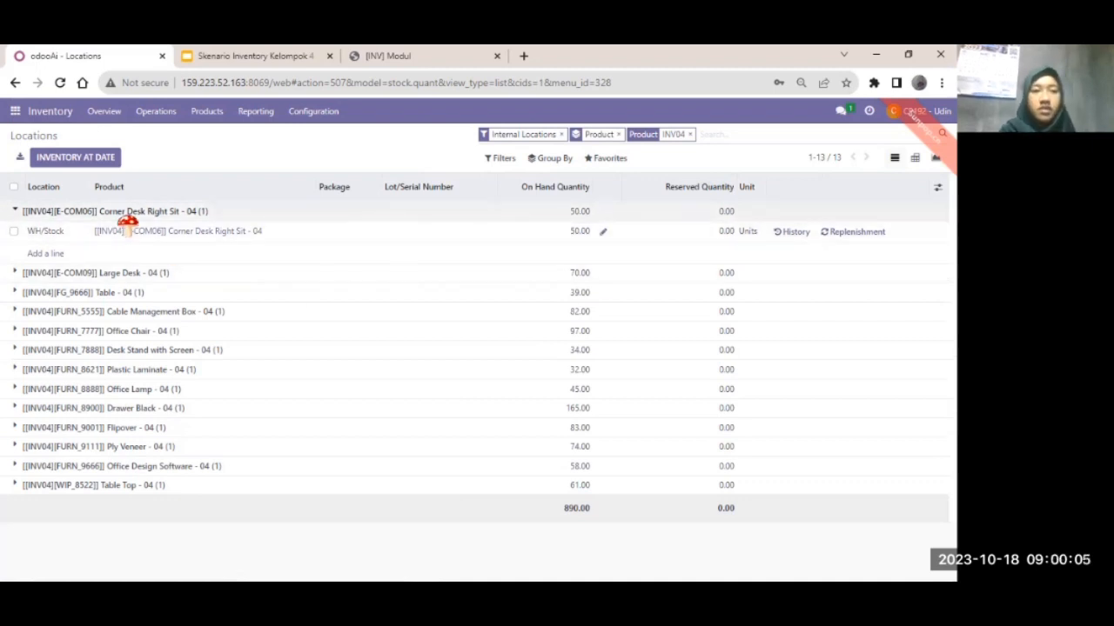
left_click(40, 274)
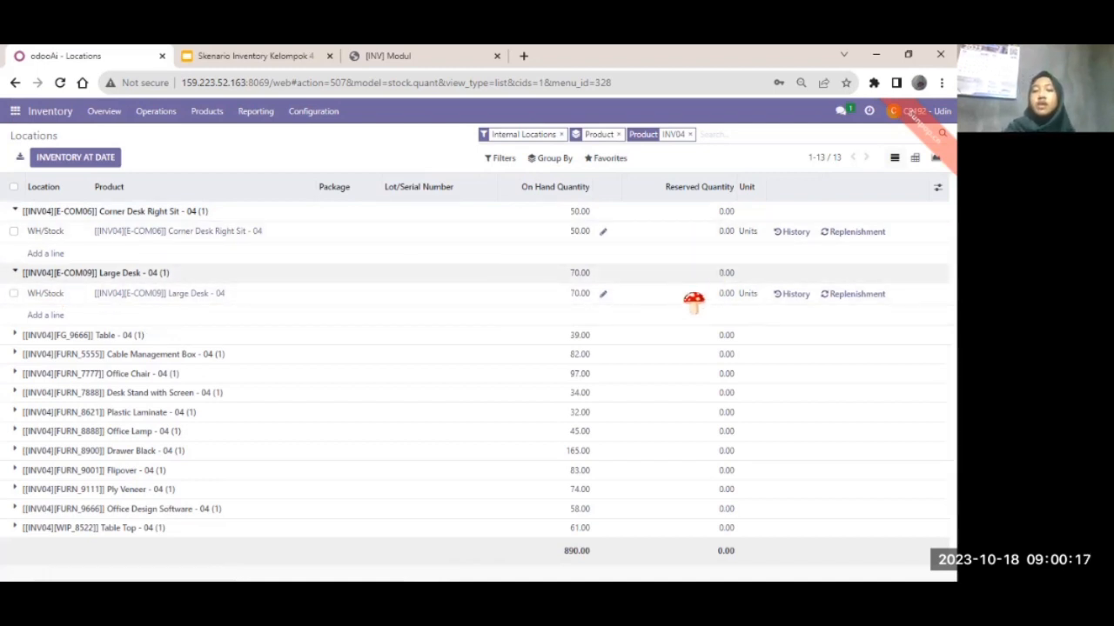
left_click(114, 337)
scroll(48, 335, "down", 1)
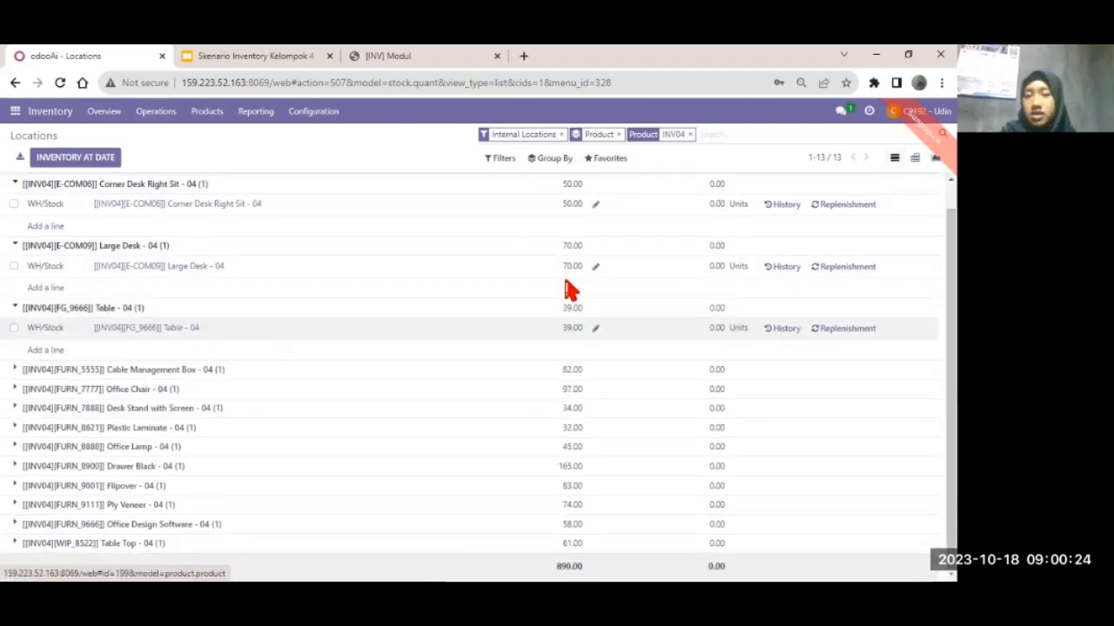
scroll(568, 291, "up", 1)
scroll(566, 353, "up", 1)
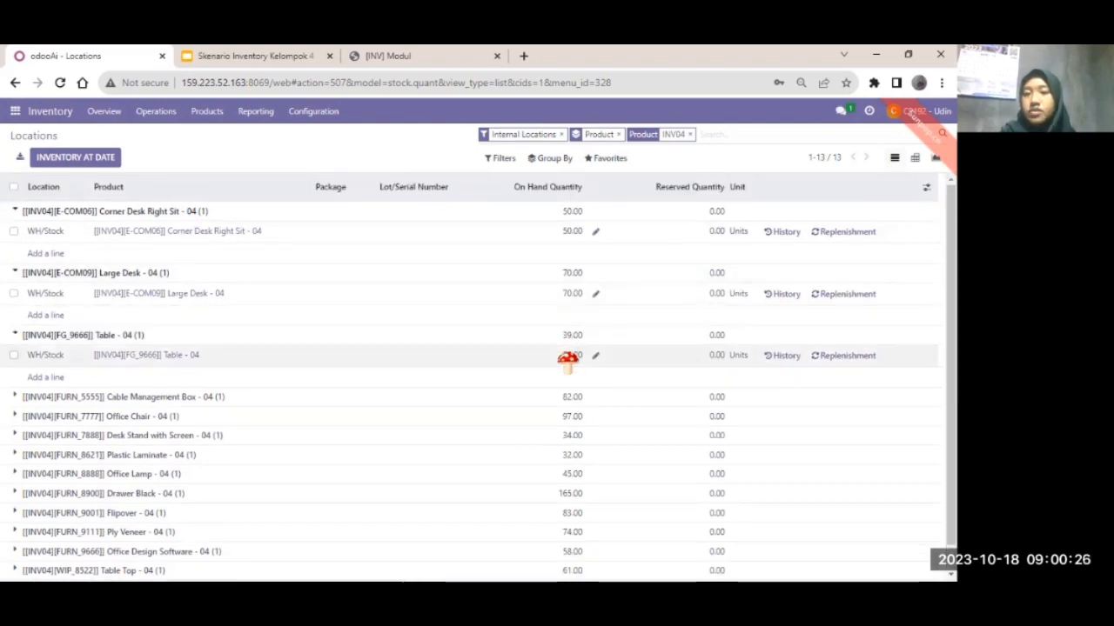
scroll(566, 357, "down", 1)
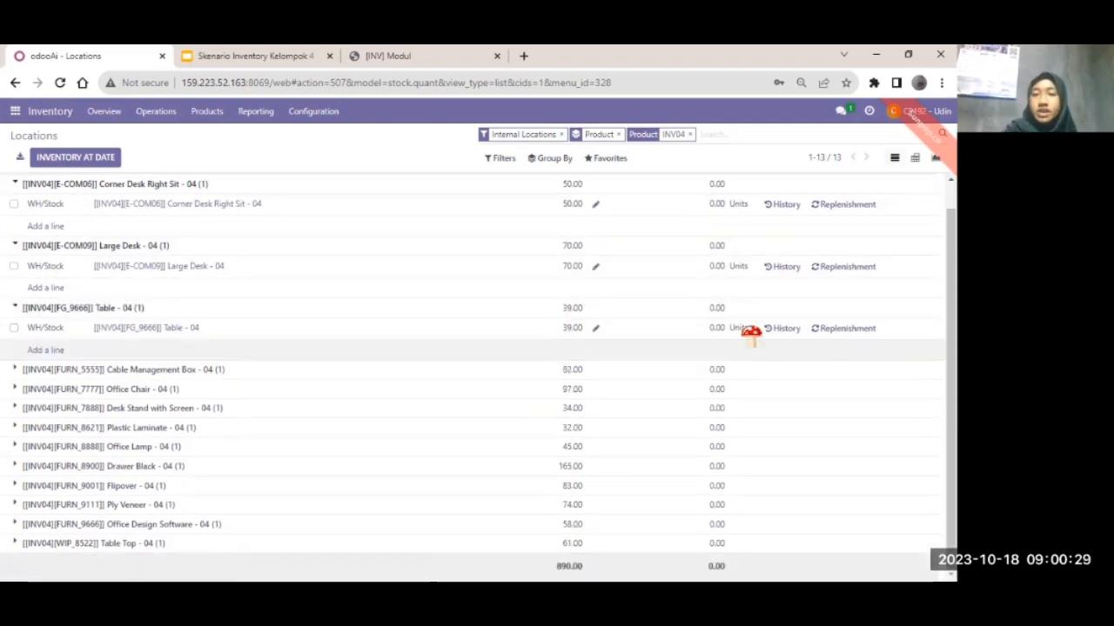
left_click(65, 370)
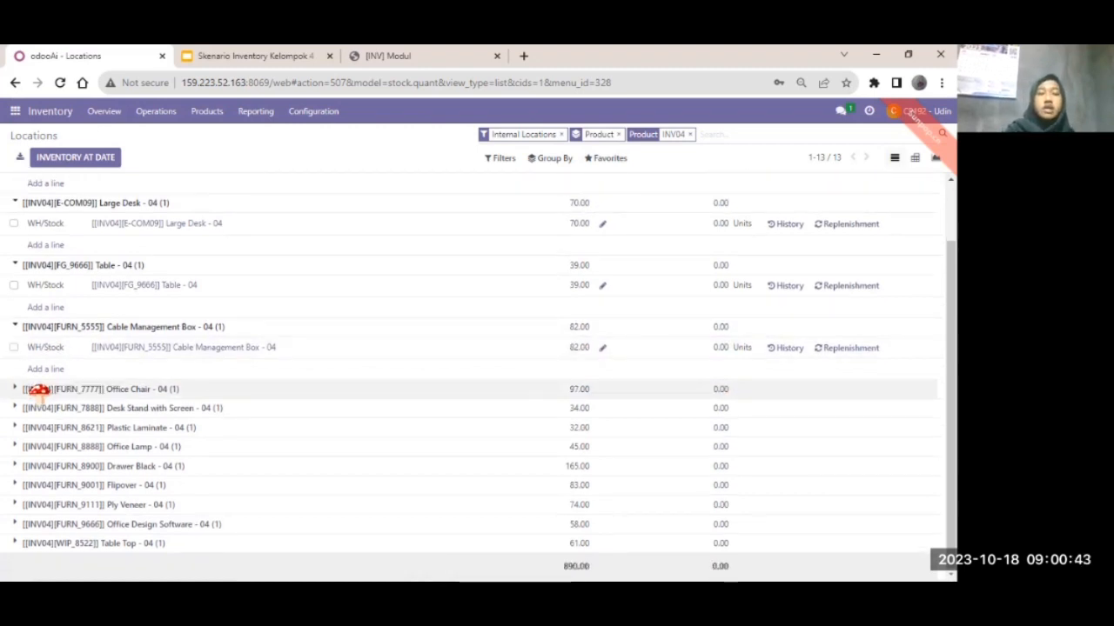
left_click(39, 391)
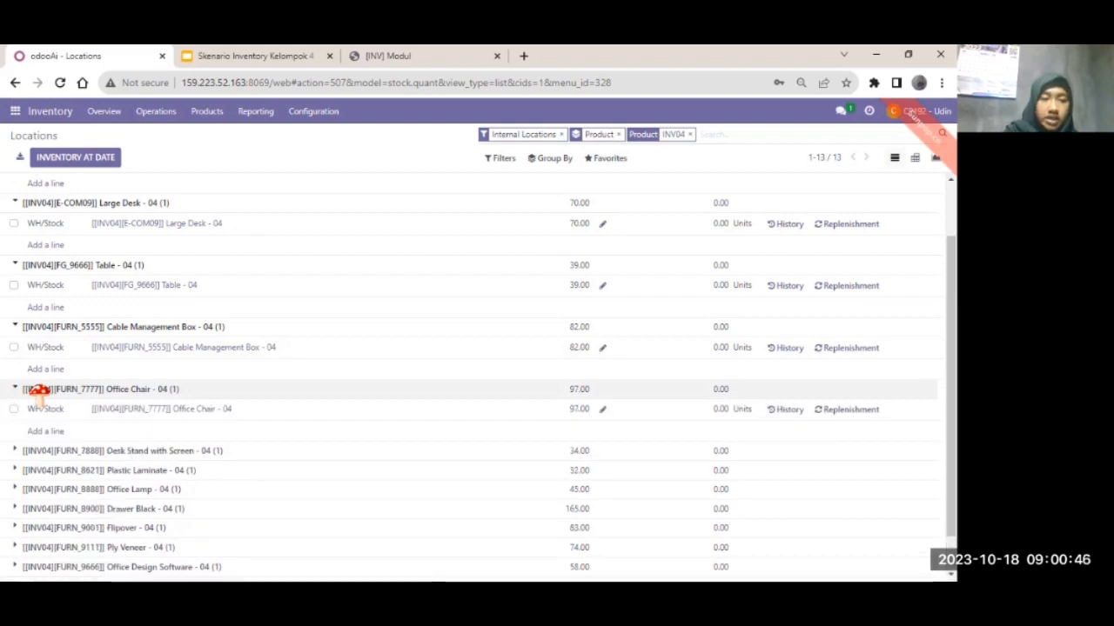
- Expand the Desk Stand with Screen, Office Lamp, Drawer Black, Flipover, Ply Veneer, Office Design Software and Table Top groups
scroll(50, 370, "down", 1)
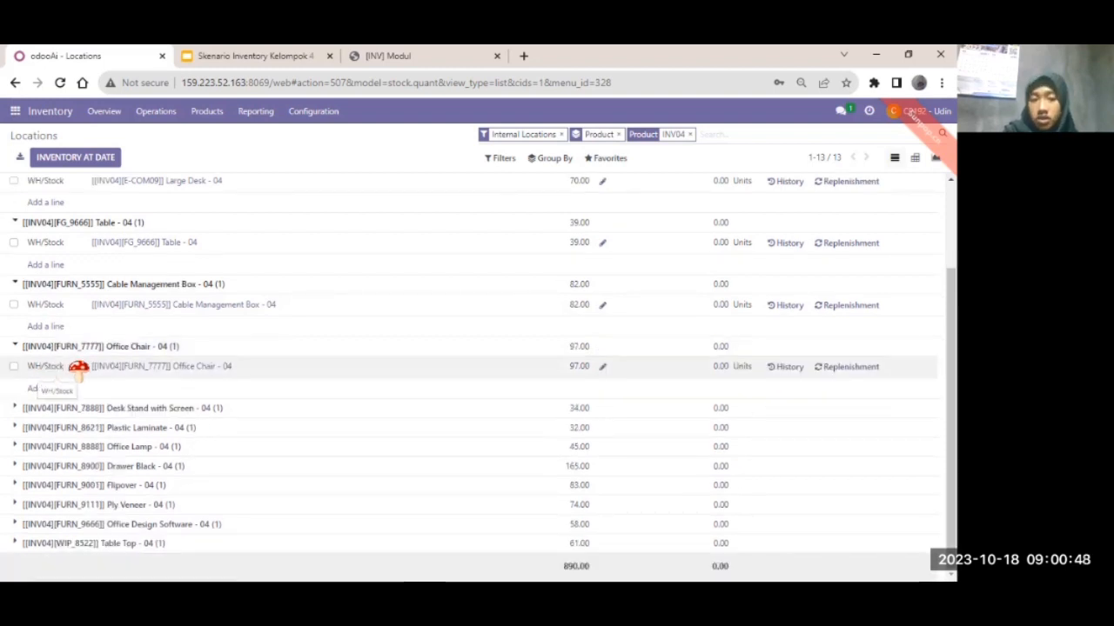
scroll(571, 383, "up", 3)
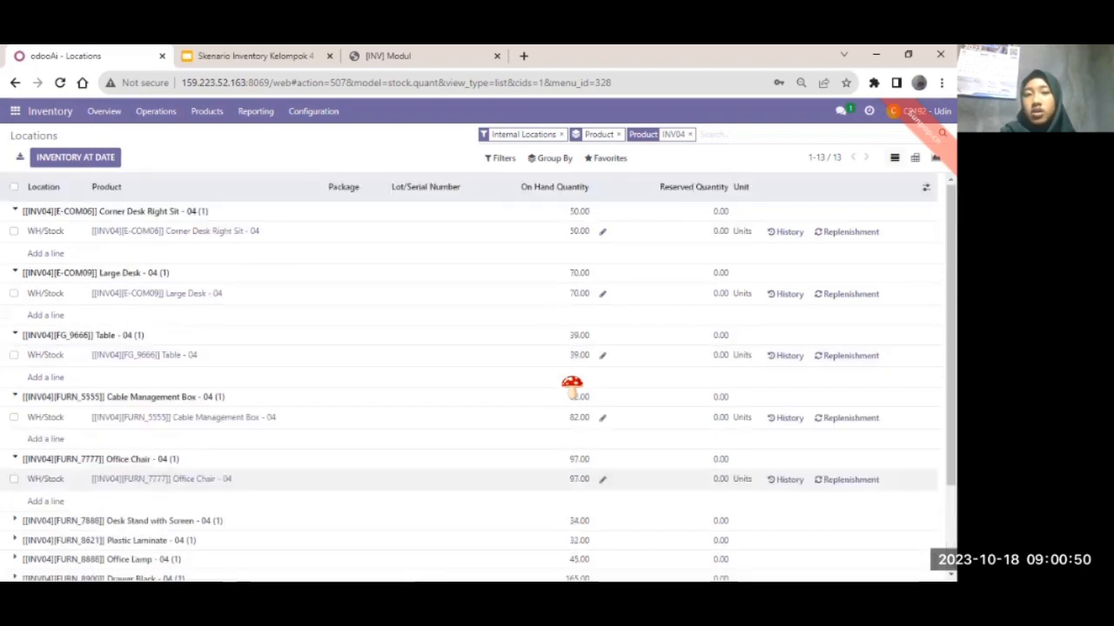
scroll(566, 383, "down", 3)
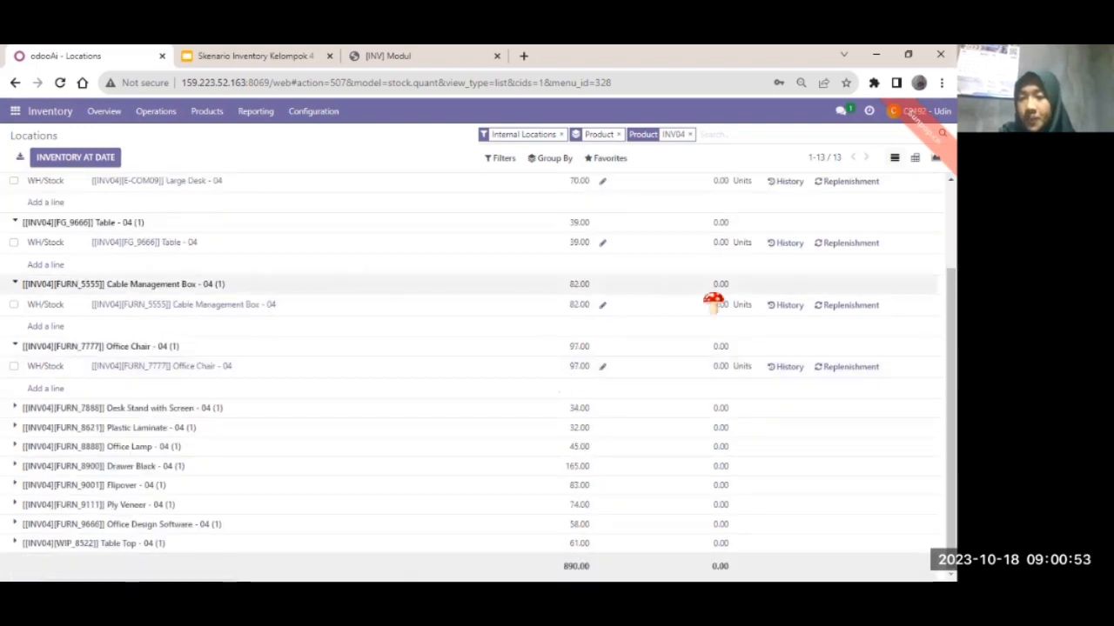
scroll(713, 301, "up", 1)
scroll(721, 377, "down", 1)
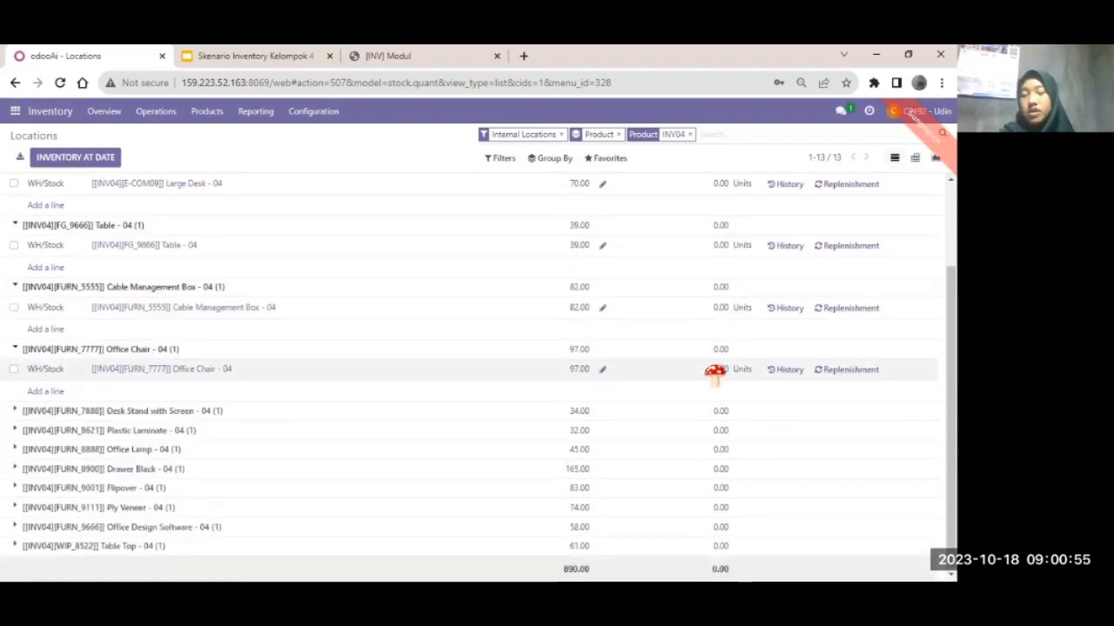
left_click(157, 410)
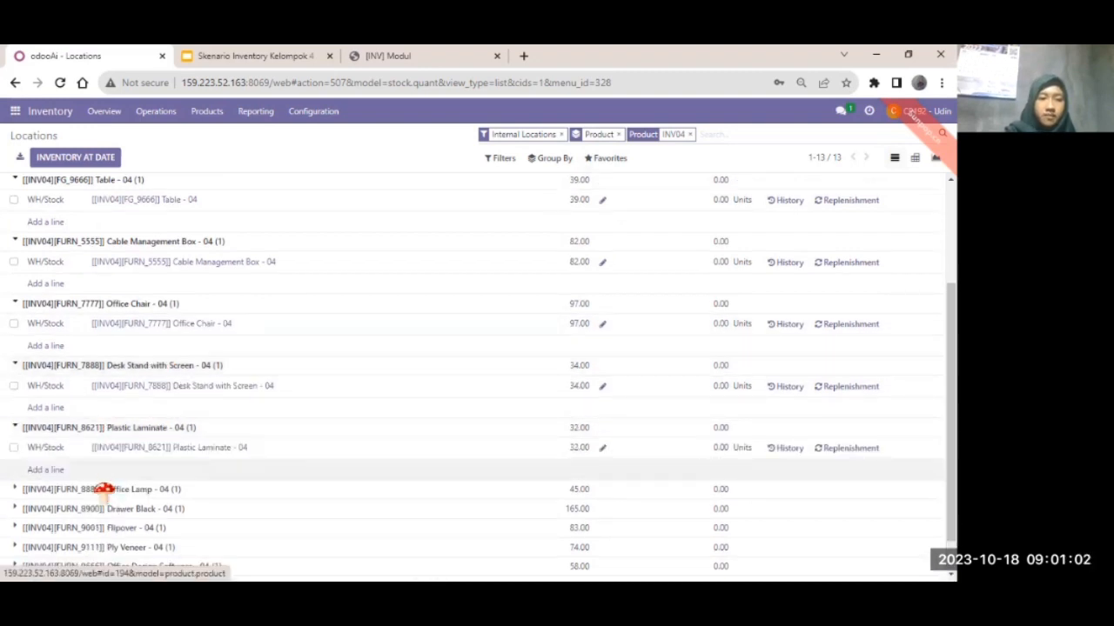
left_click(103, 490)
scroll(87, 479, "down", 1)
left_click(82, 465)
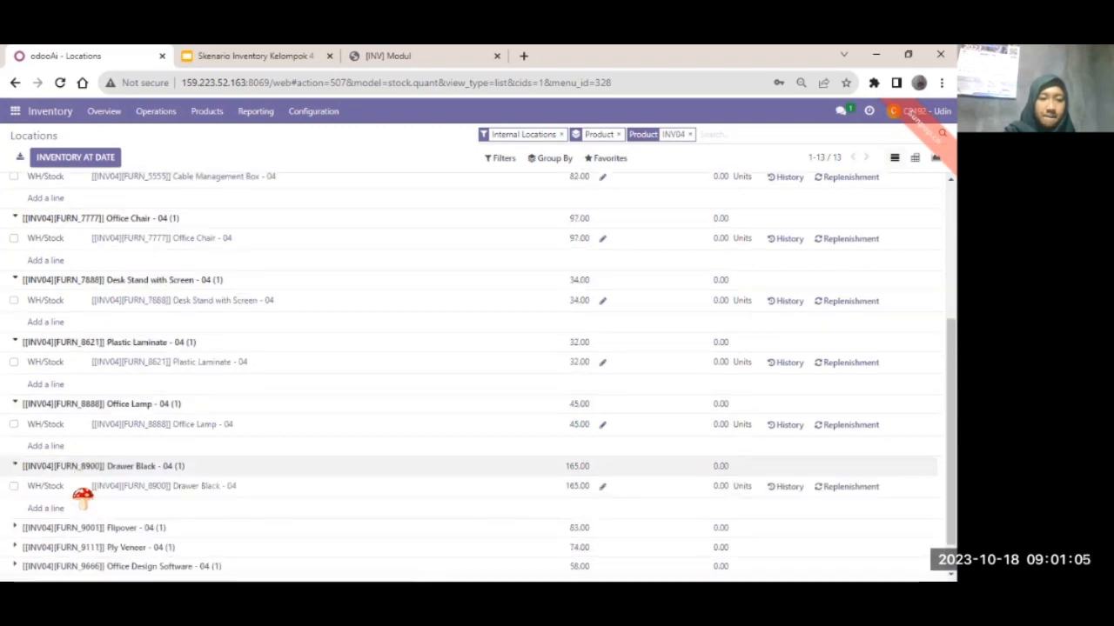
left_click(82, 527)
scroll(81, 527, "down", 1)
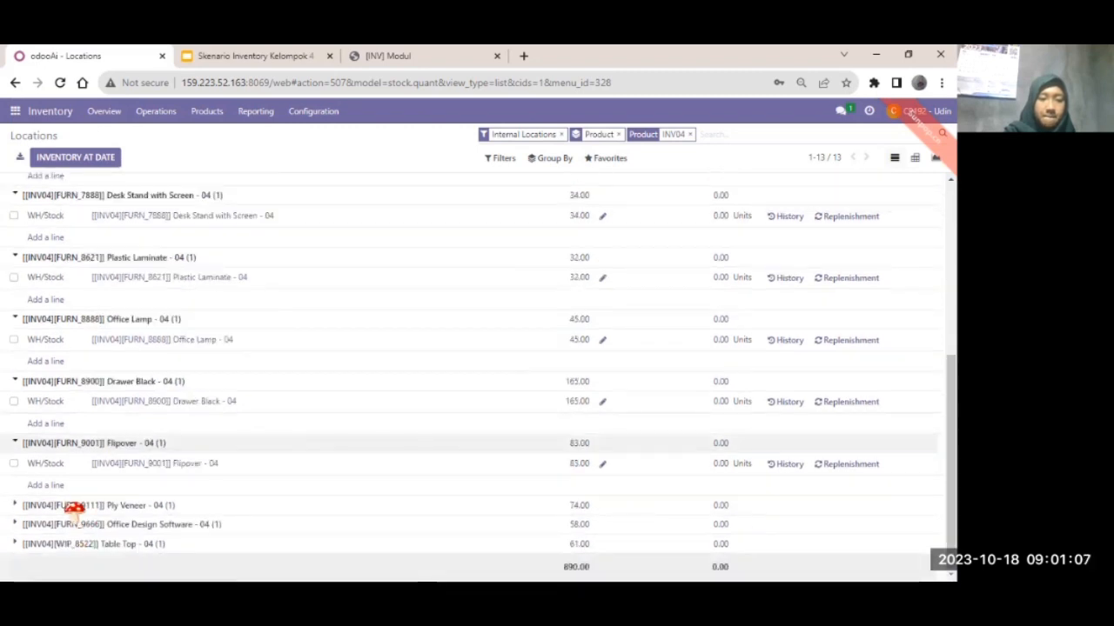
left_click(74, 506)
scroll(72, 535, "down", 1)
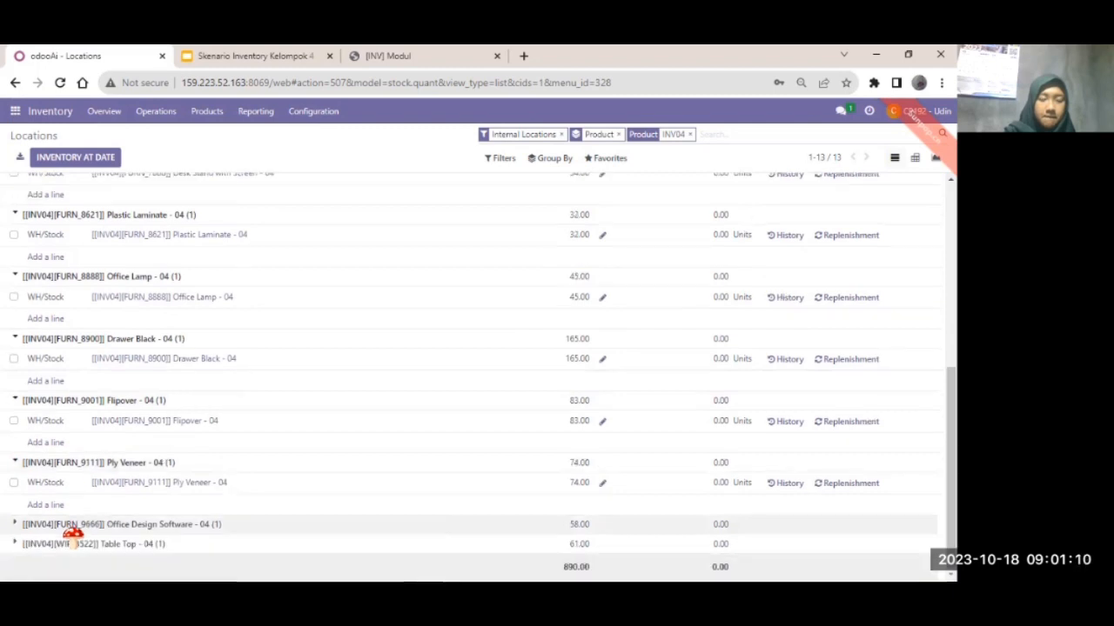
left_click(69, 526)
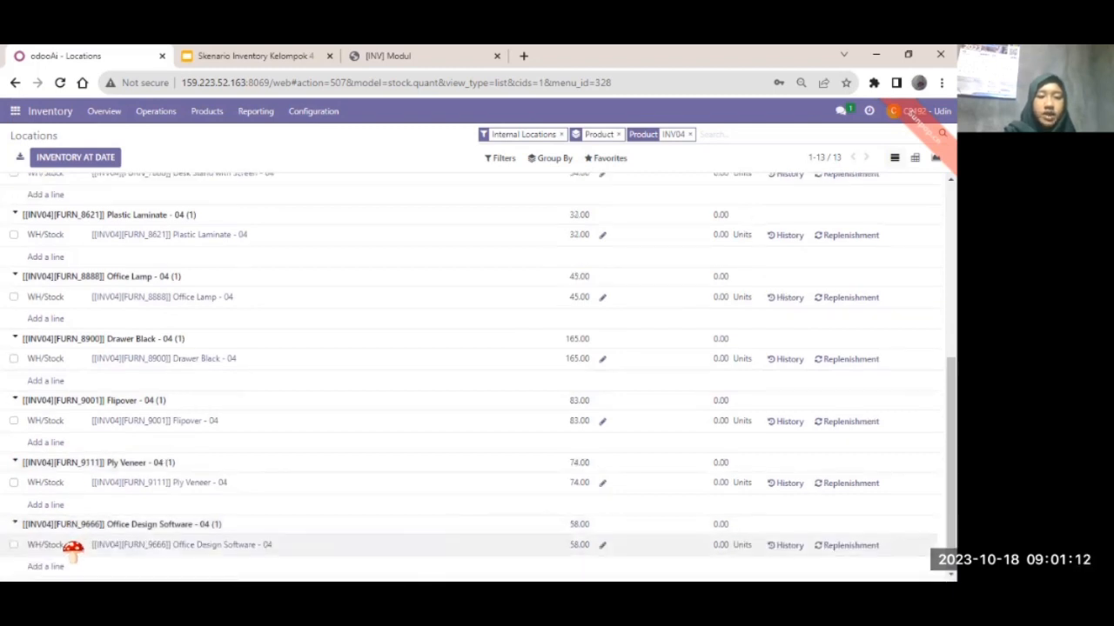
scroll(74, 548, "down", 1)
left_click(72, 546)
scroll(74, 548, "down", 1)
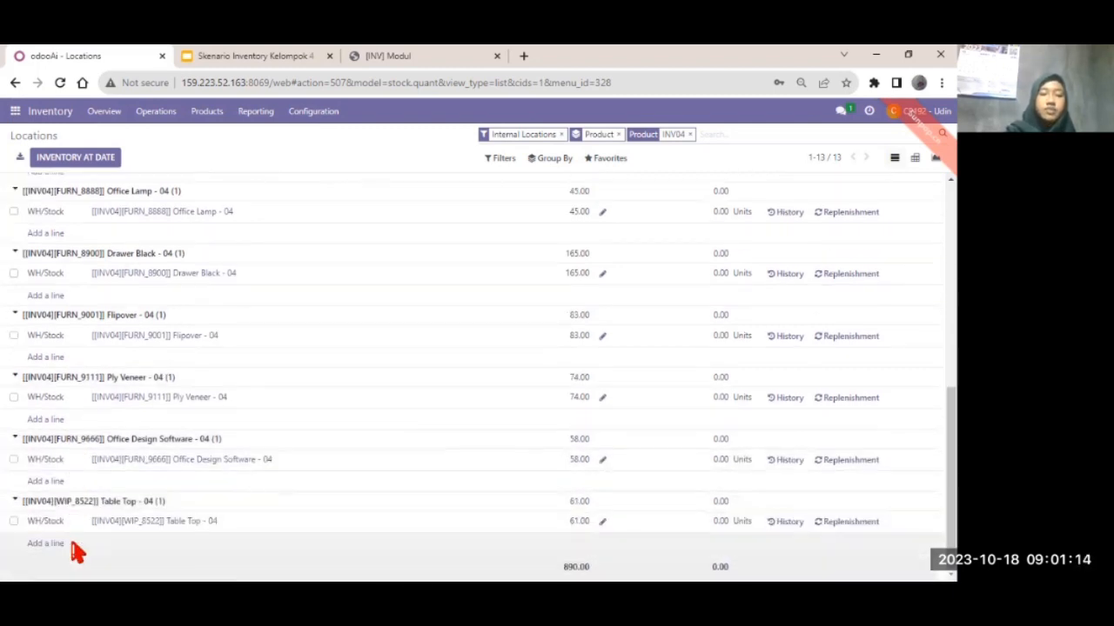
- Scroll through the expanded INV04 locations list to review each product's WH/Stock quantity
scroll(74, 550, "up", 10)
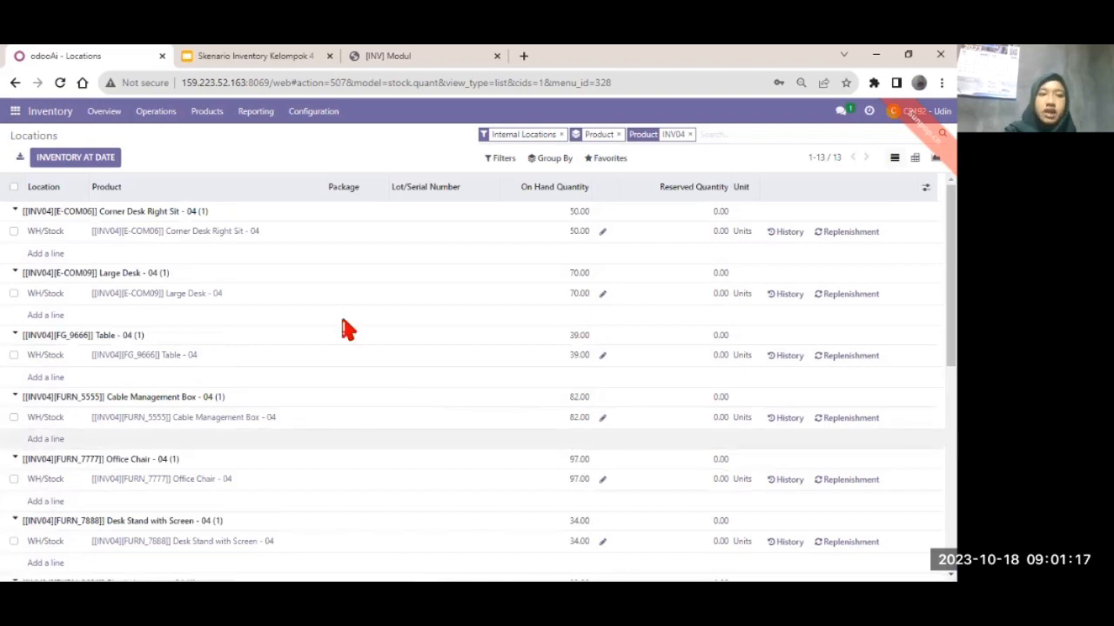
scroll(345, 329, "down", 2)
scroll(207, 381, "up", 2)
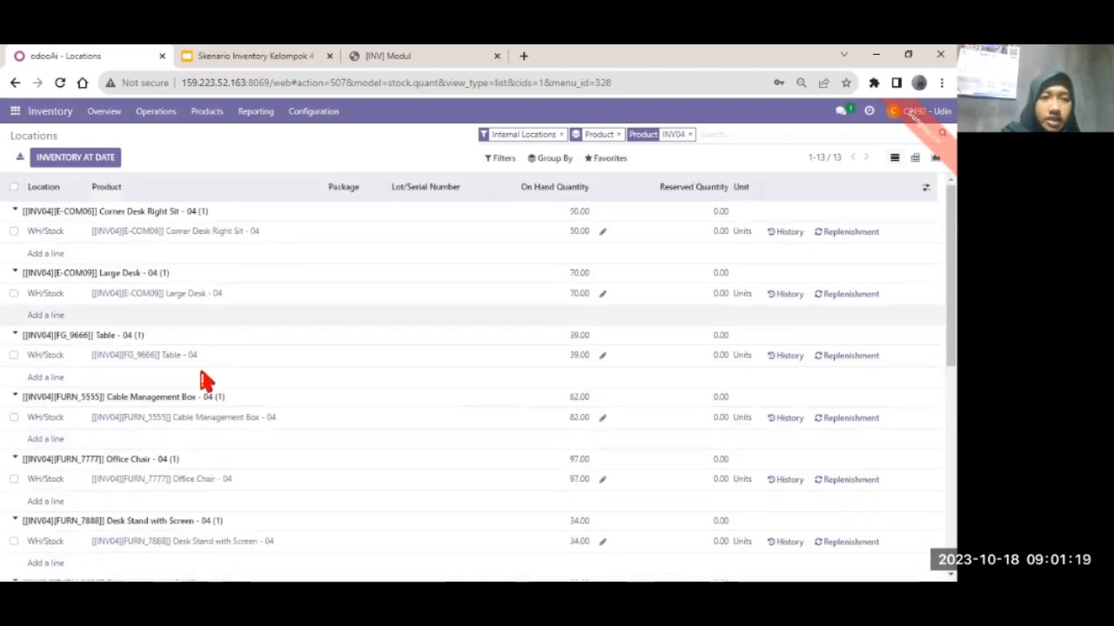
scroll(206, 380, "down", 2)
scroll(157, 405, "up", 2)
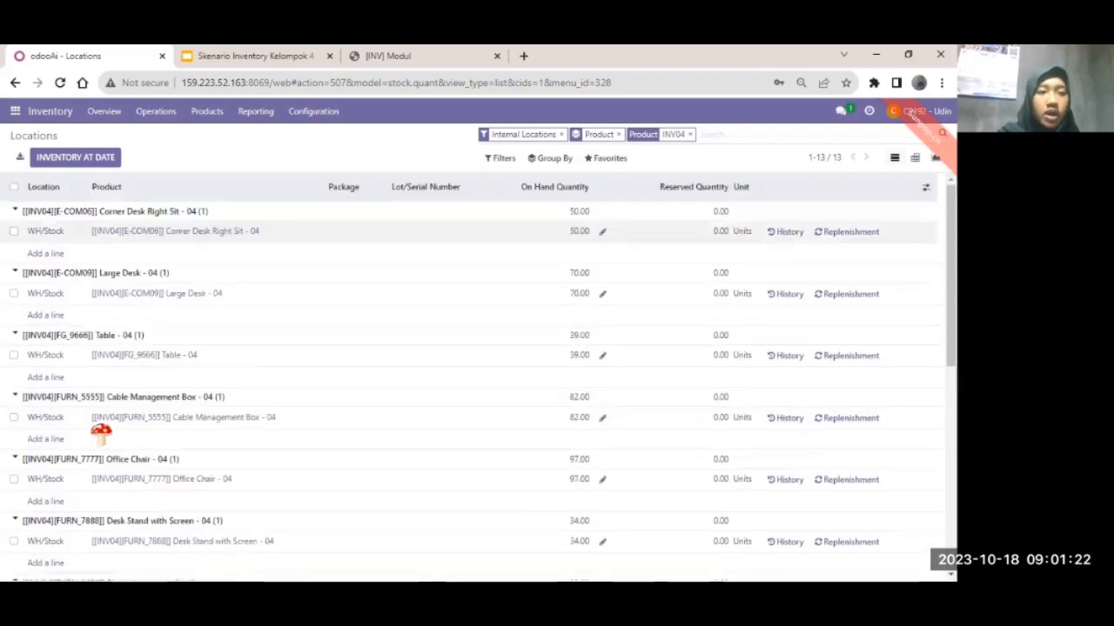
scroll(101, 432, "down", 5)
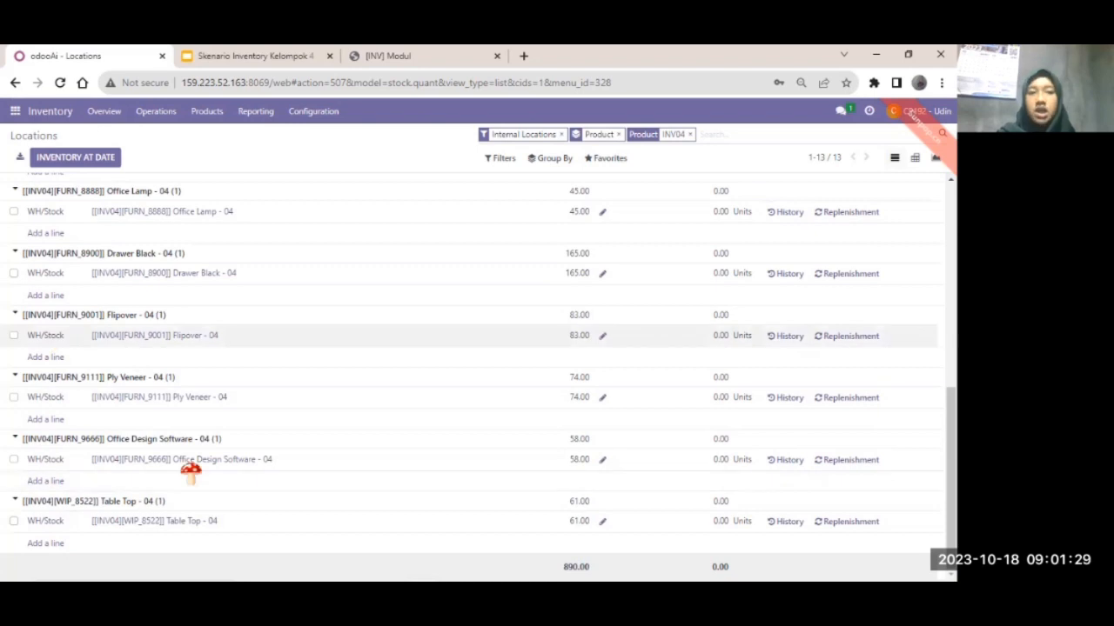
scroll(395, 401, "up", 5)
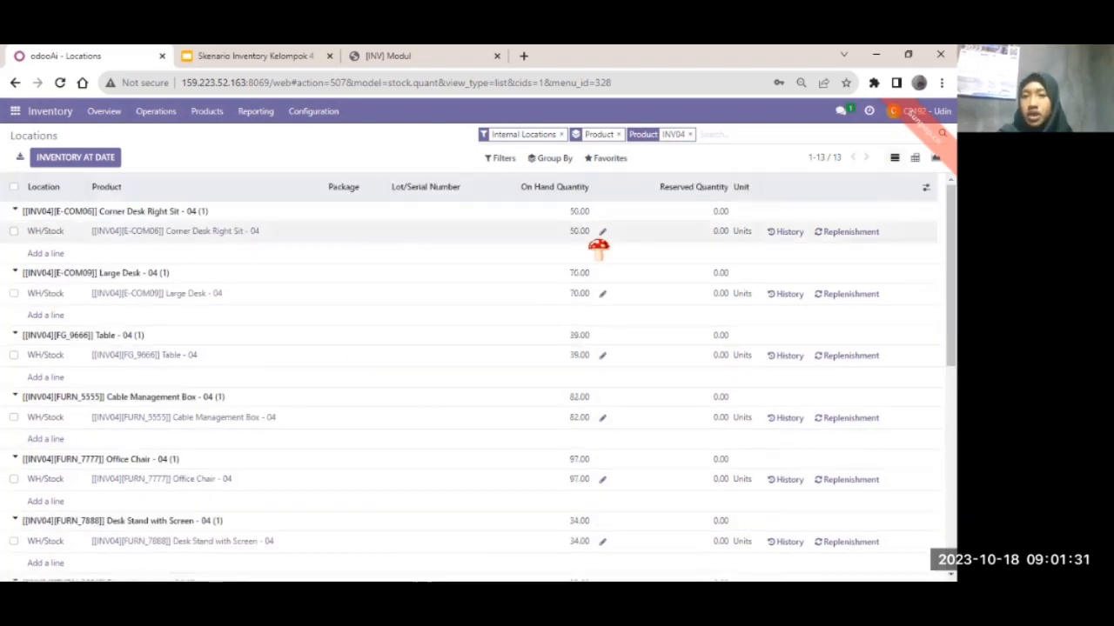
scroll(597, 452, "down", 4)
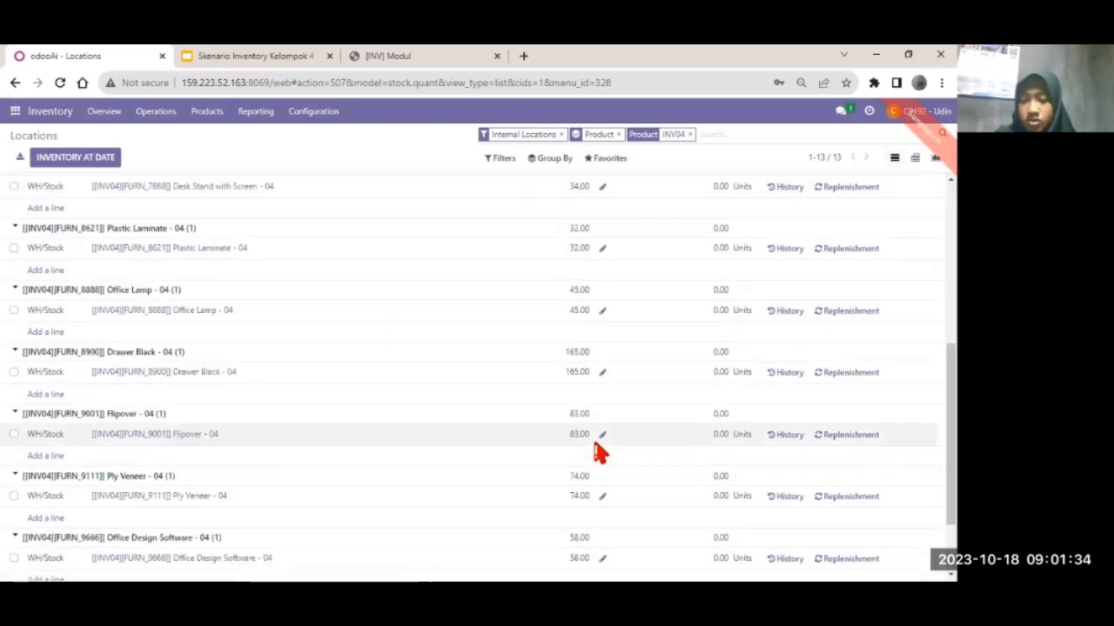
scroll(577, 251, "down", 2)
scroll(577, 254, "up", 4)
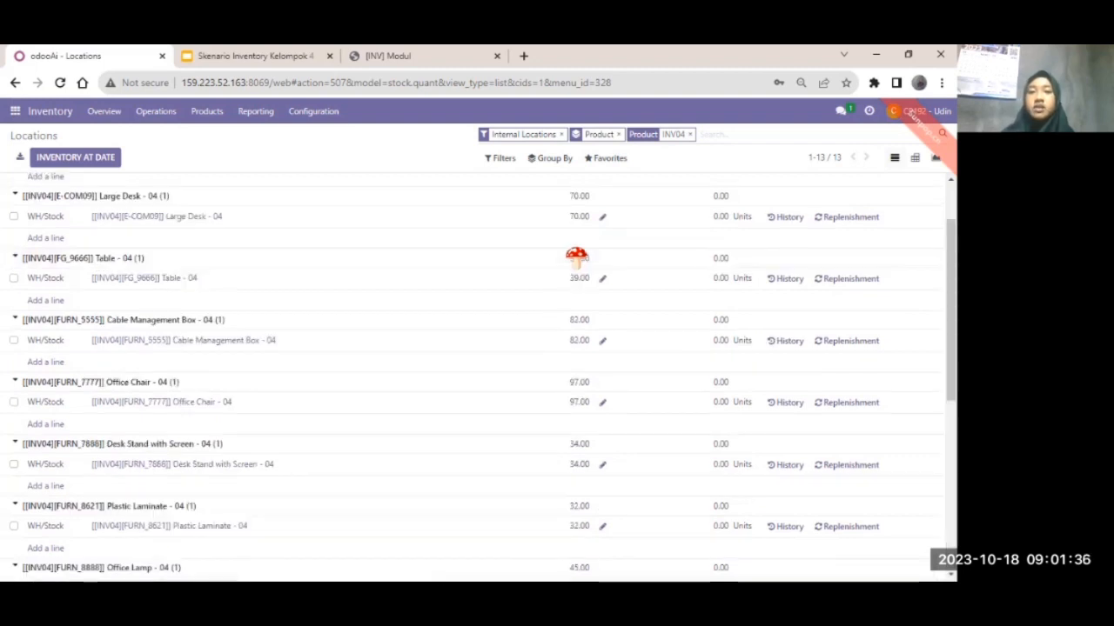
scroll(577, 257, "up", 2)
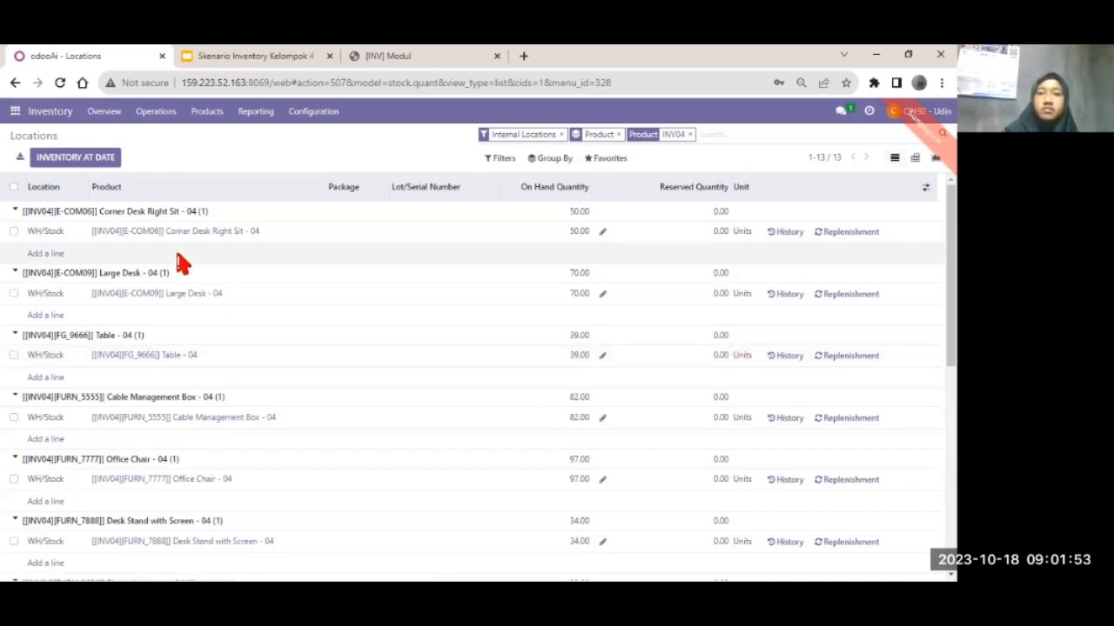
scroll(661, 517, "down", 5)
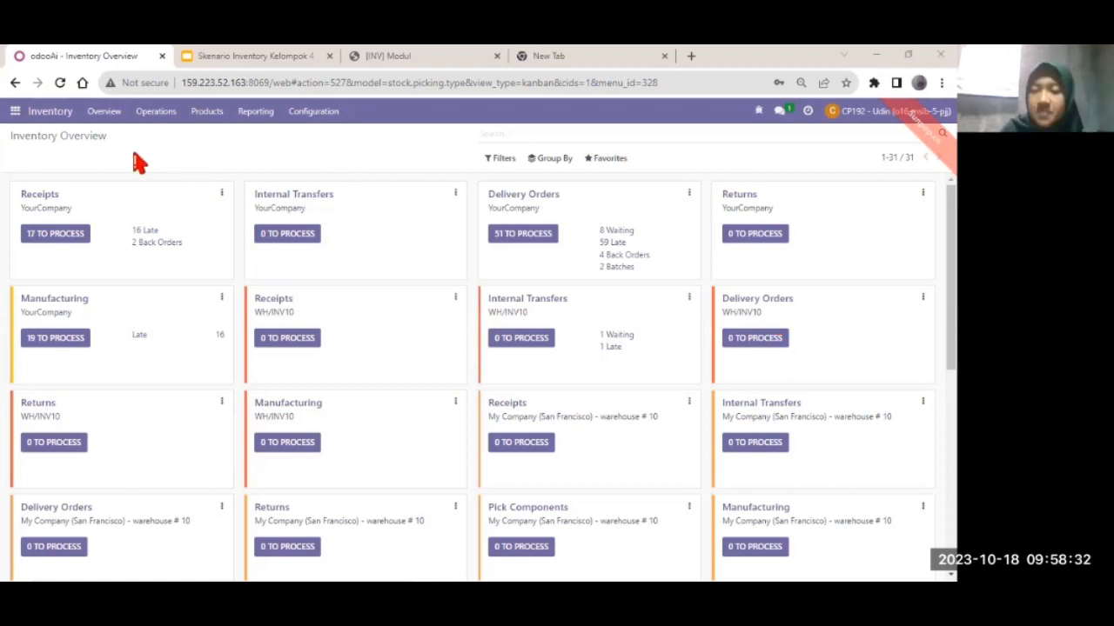
left_click(261, 111)
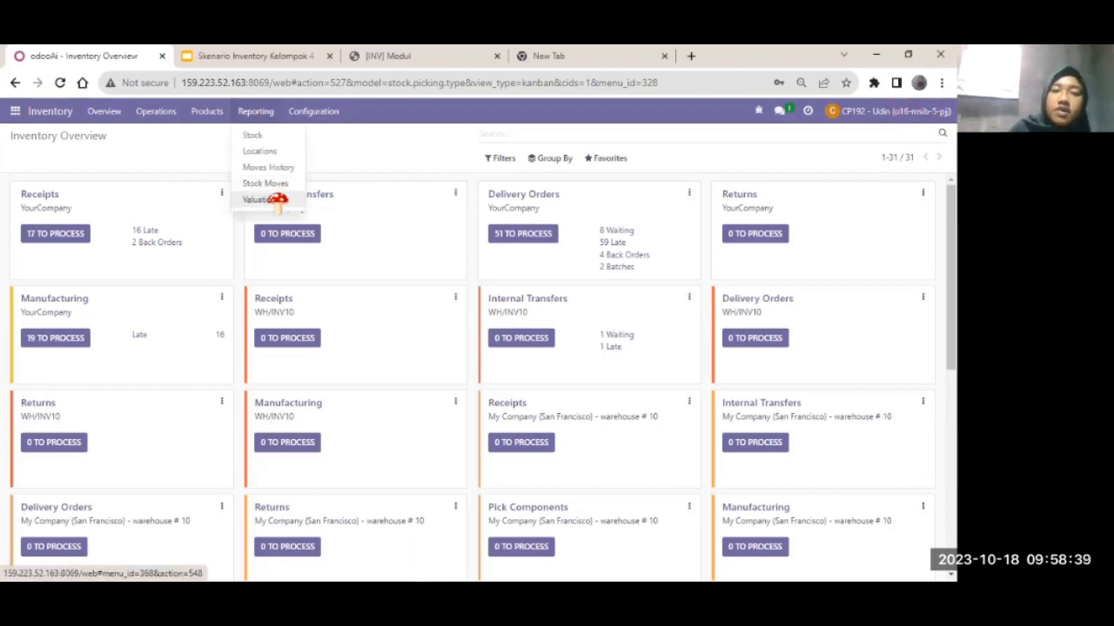
left_click(275, 200)
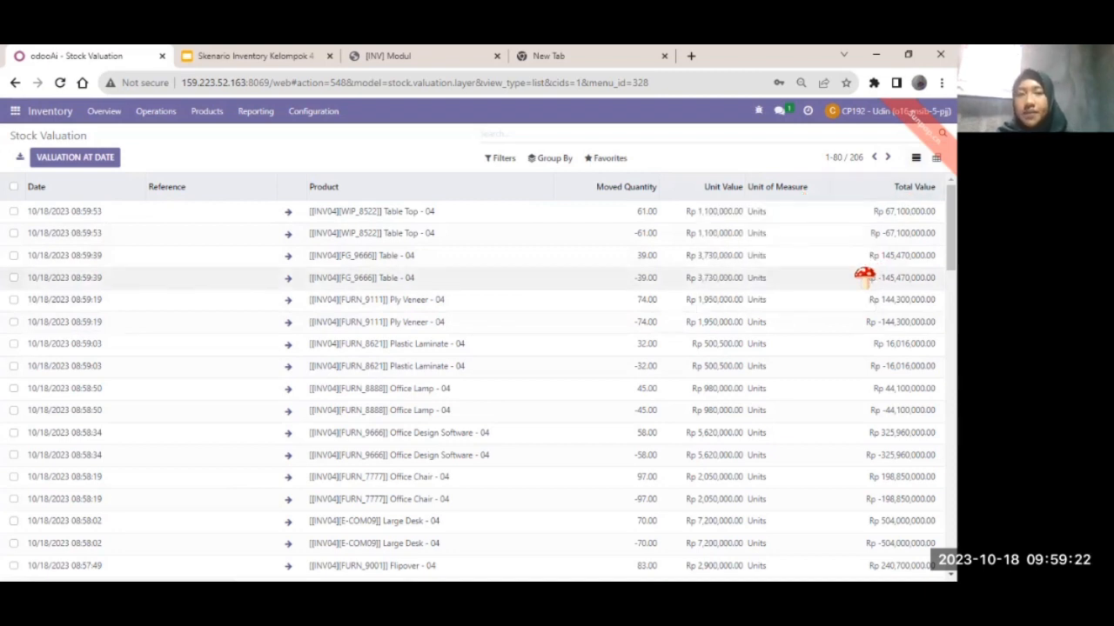
scroll(241, 338, "down", 5)
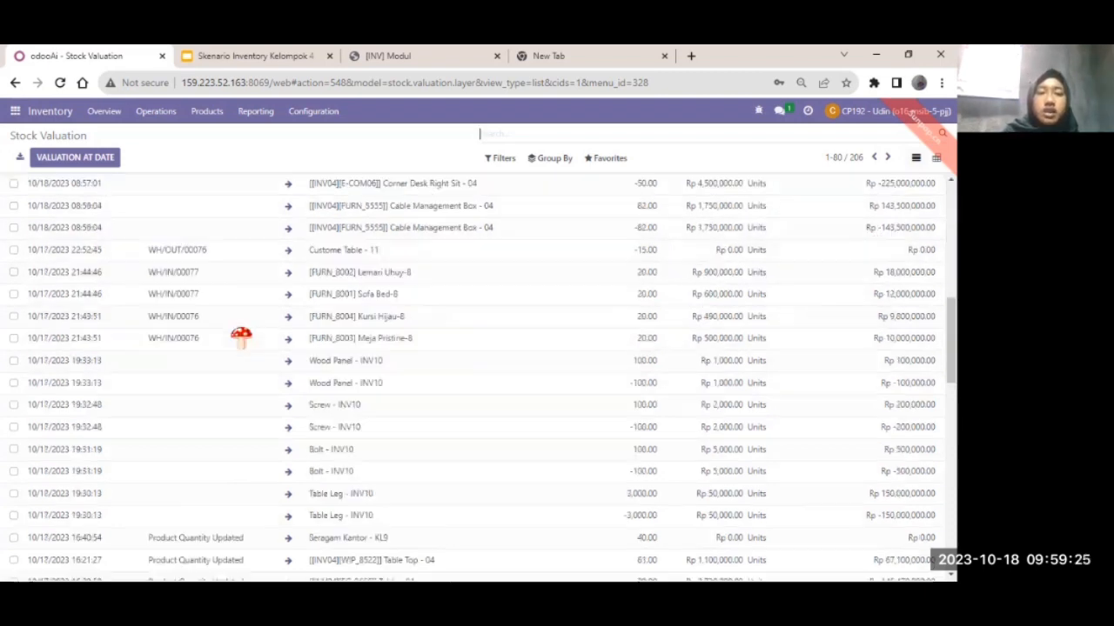
scroll(500, 278, "up", 5)
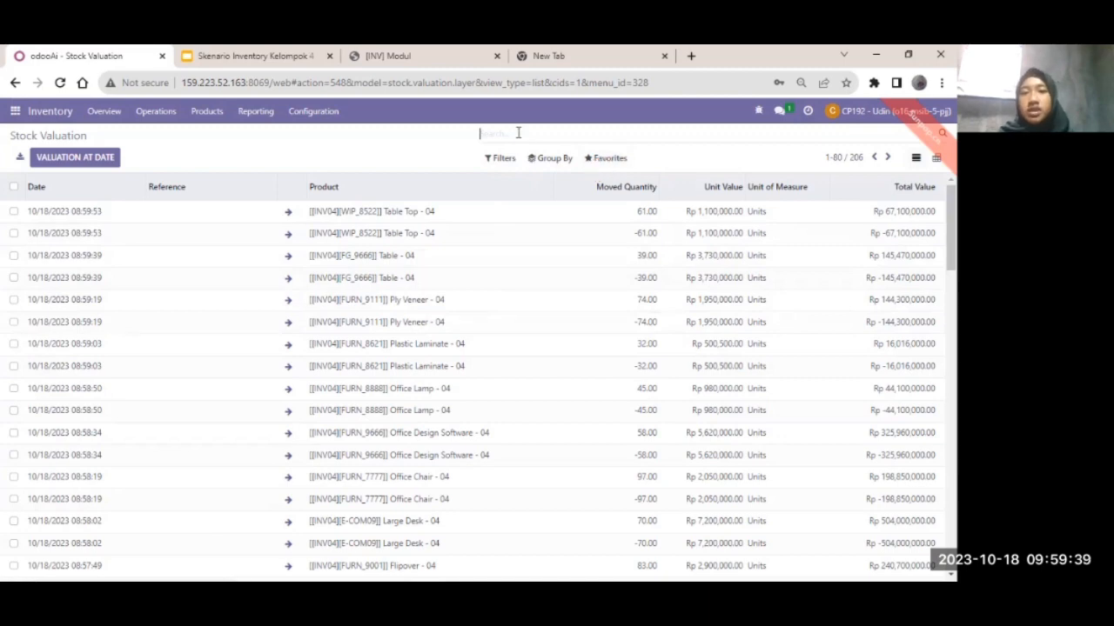
- Group the Stock Valuation report by Product and filter it to INV04 products
left_click(550, 162)
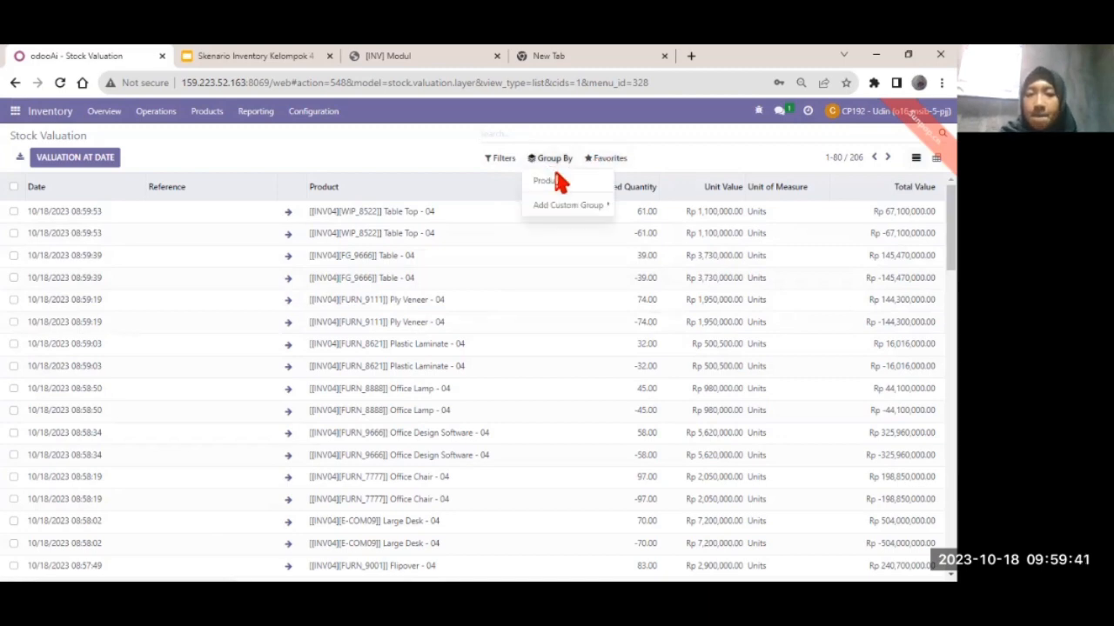
left_click(549, 180)
left_click(566, 204)
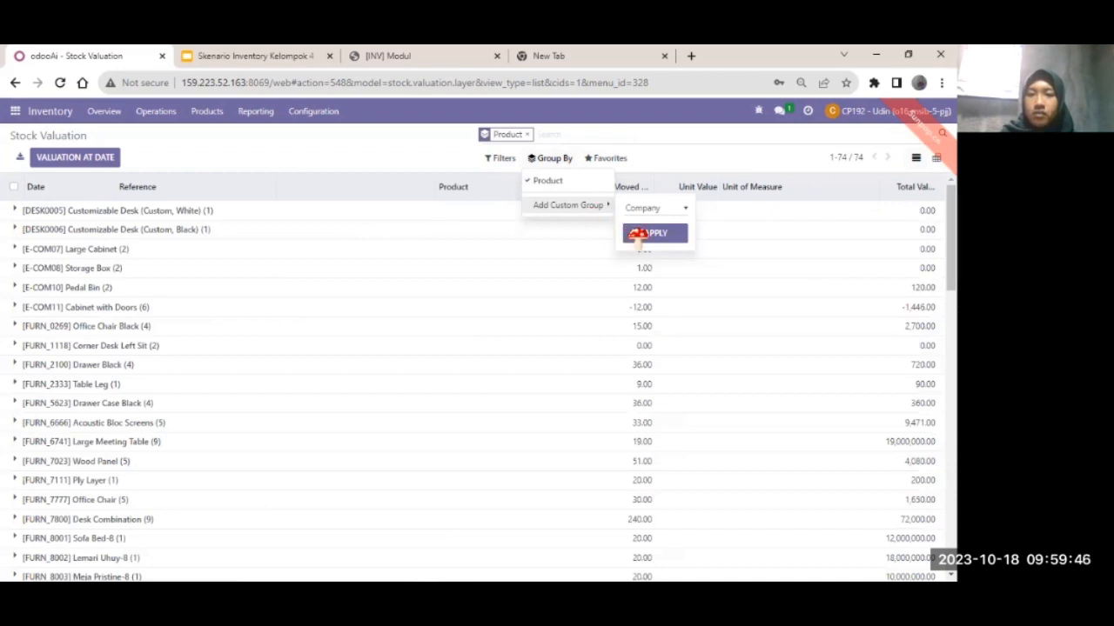
left_click(549, 135)
type("INV9")
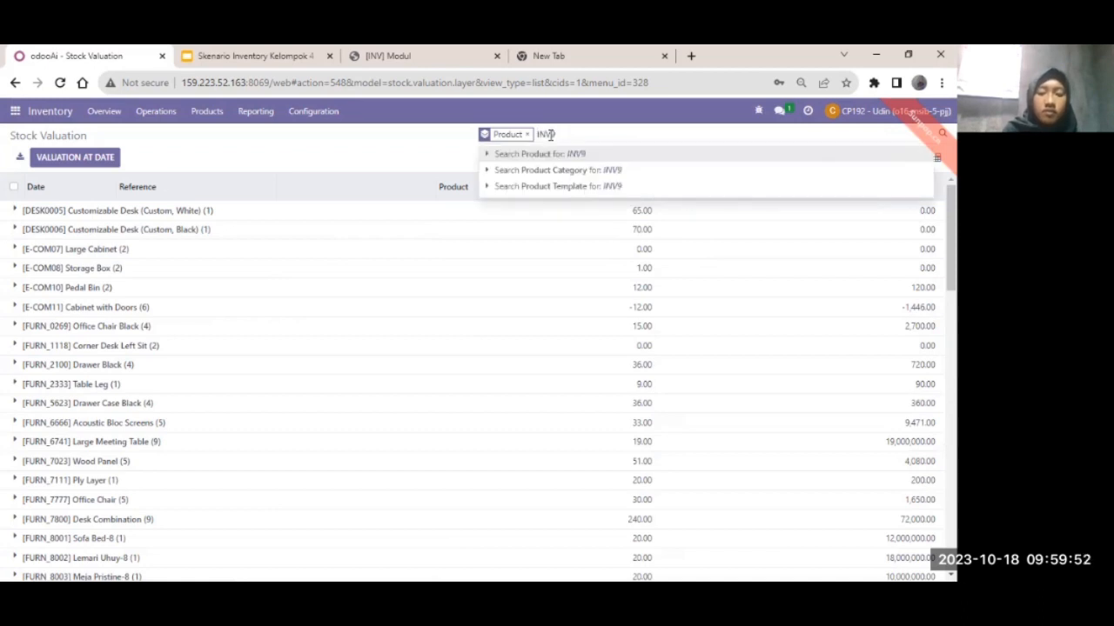
key("BackSpace")
type("04")
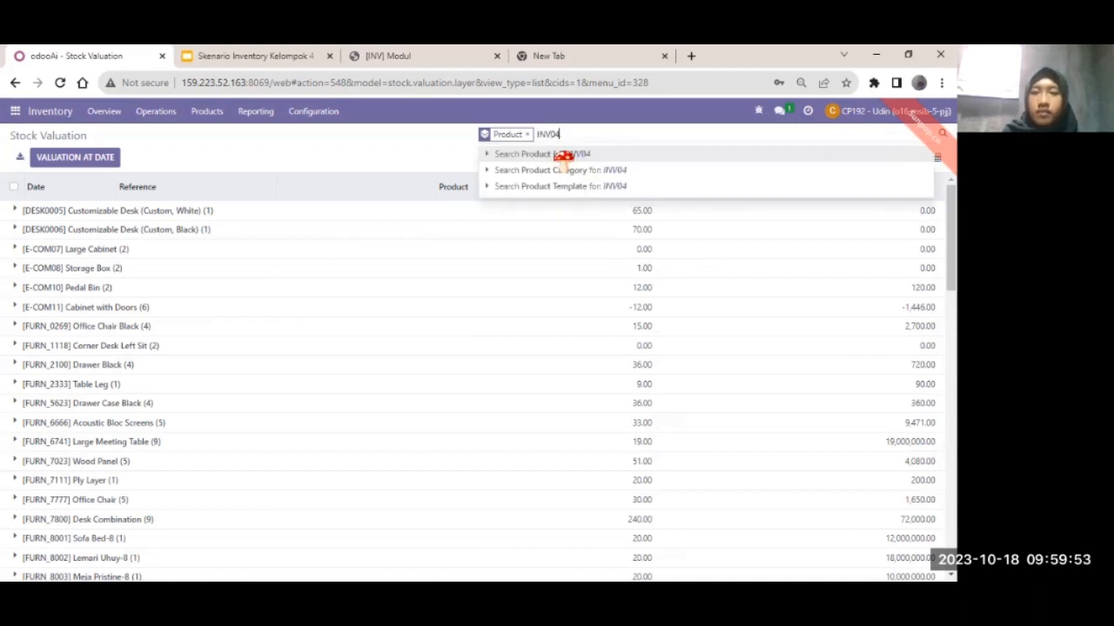
left_click(560, 154)
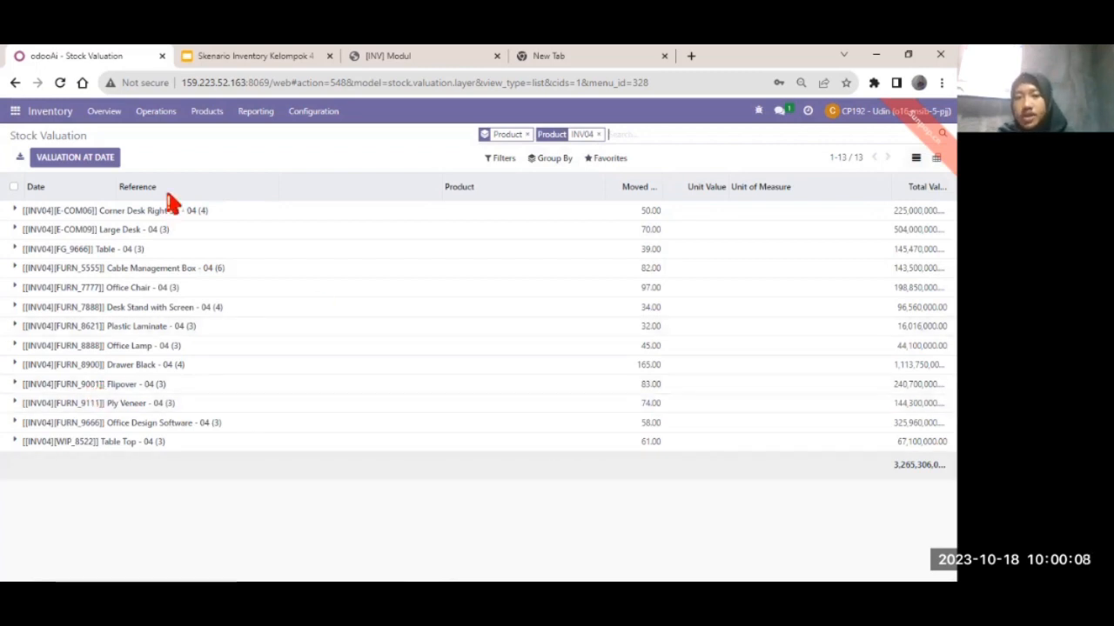
- Expand Corner Desk Right Sit - 04 and Large Desk - 04 to show their 4 and 3 valuation moves
left_click(112, 212)
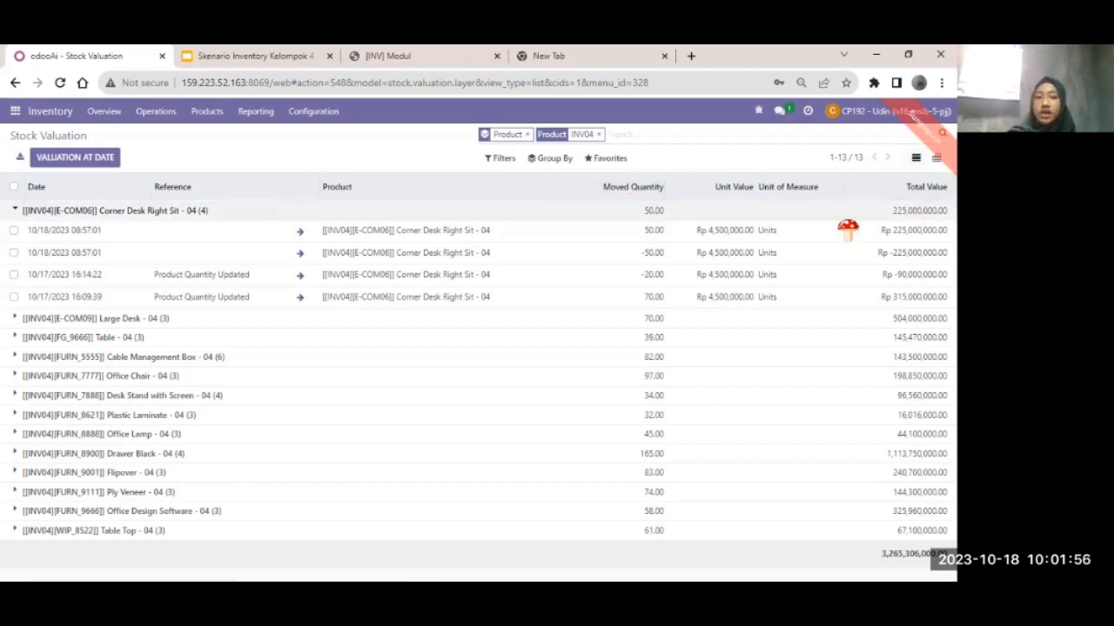
left_click(108, 322)
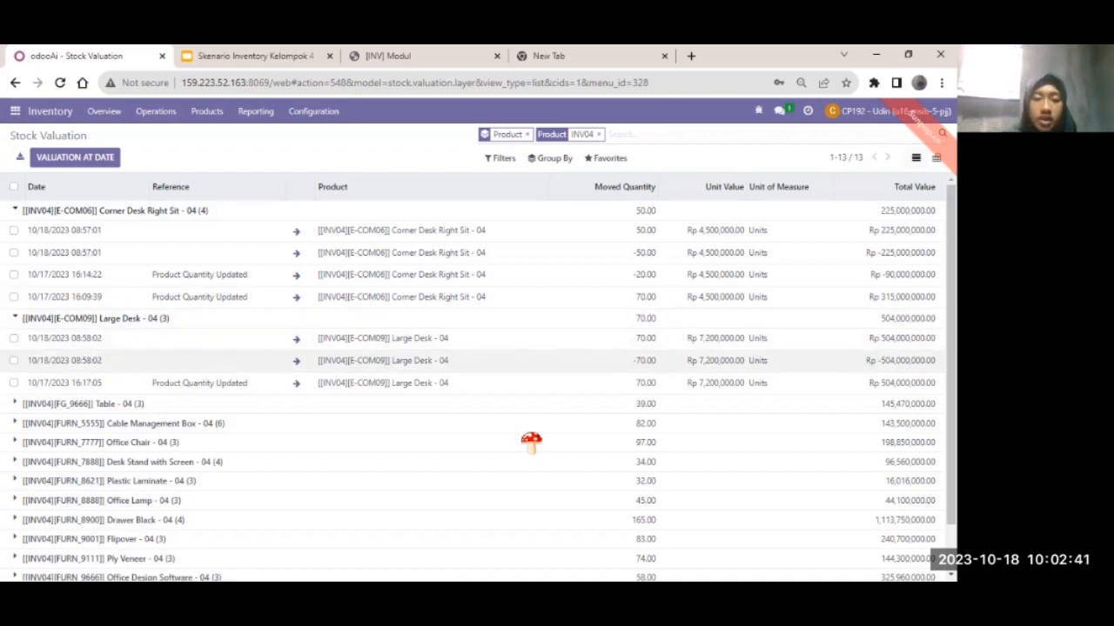
- Expand Cable Management Box - 04 and review its six moves totalling Rp 143,500,000.00
scroll(532, 444, "down", 1)
left_click(90, 370)
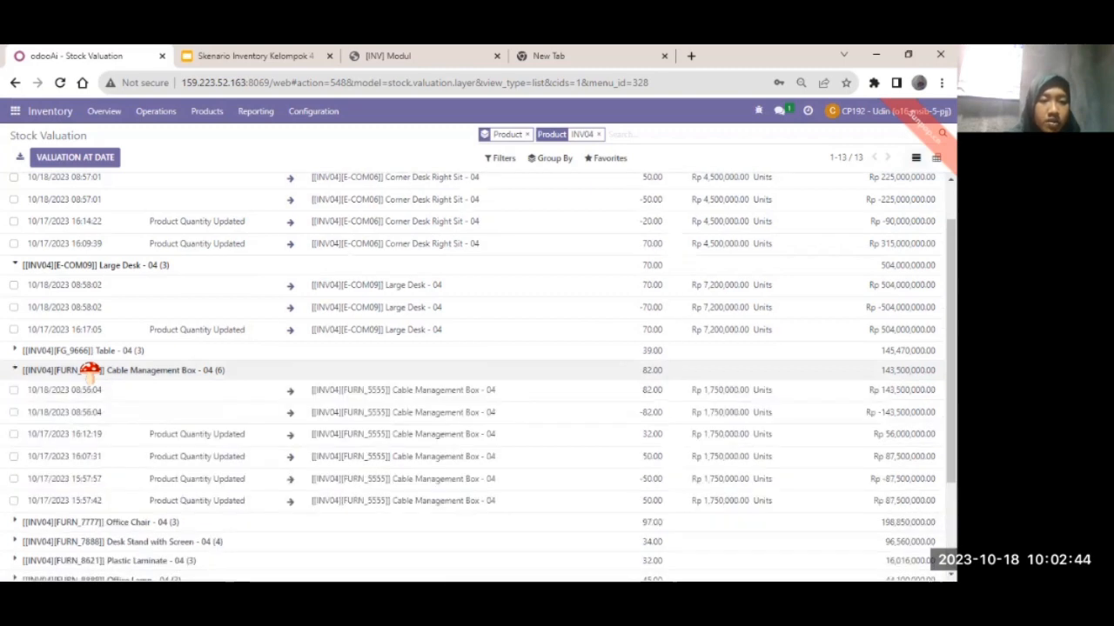
scroll(90, 370, "down", 2)
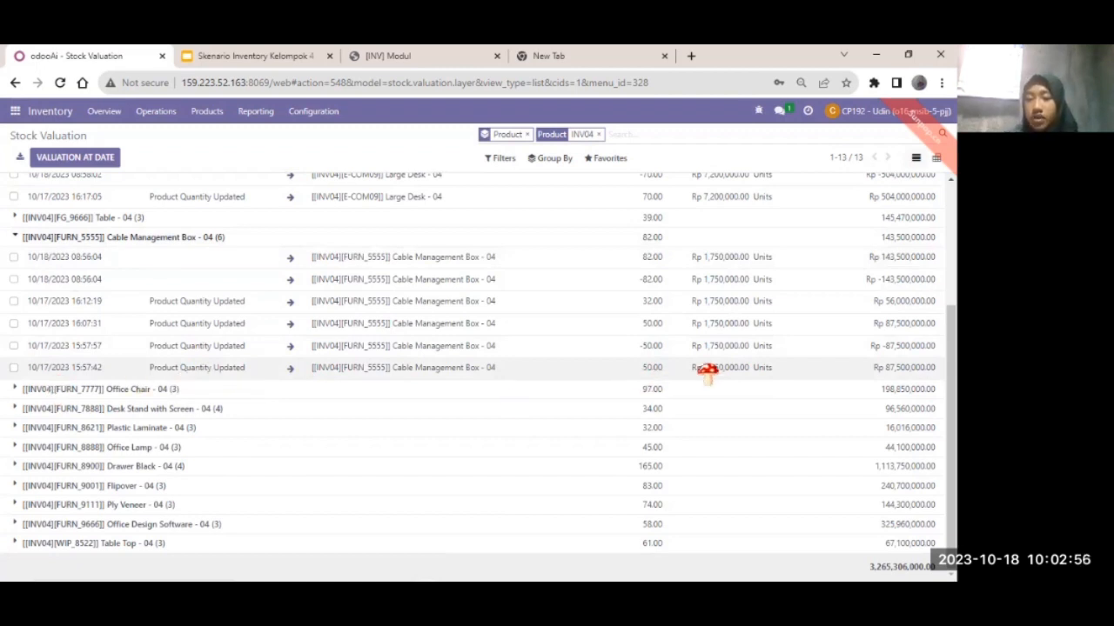
scroll(708, 372, "up", 1)
scroll(714, 365, "down", 1)
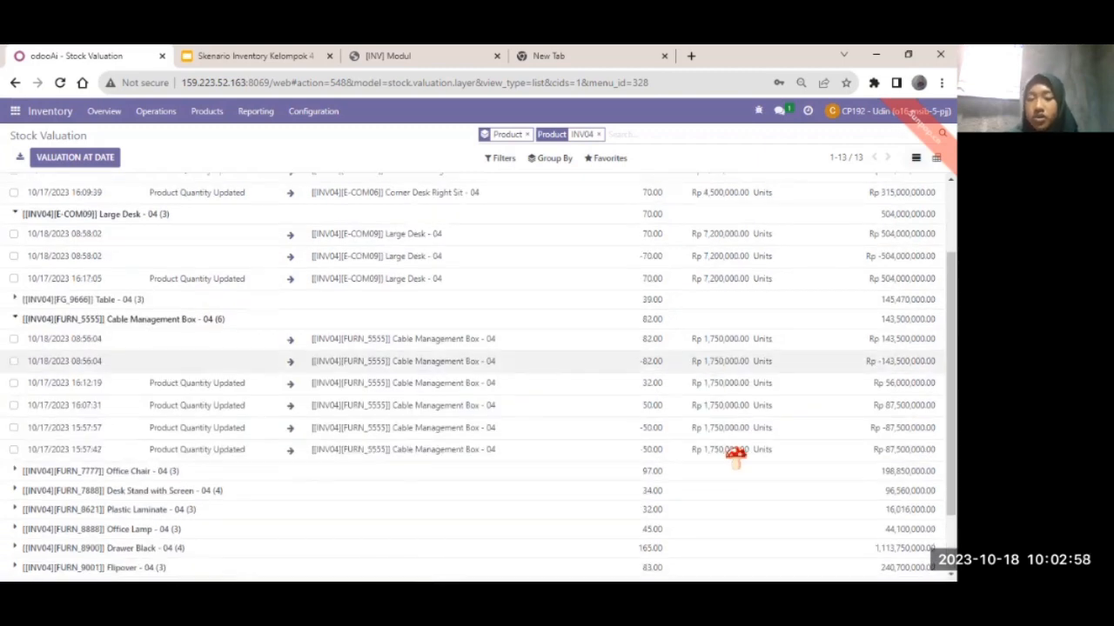
scroll(735, 457, "down", 2)
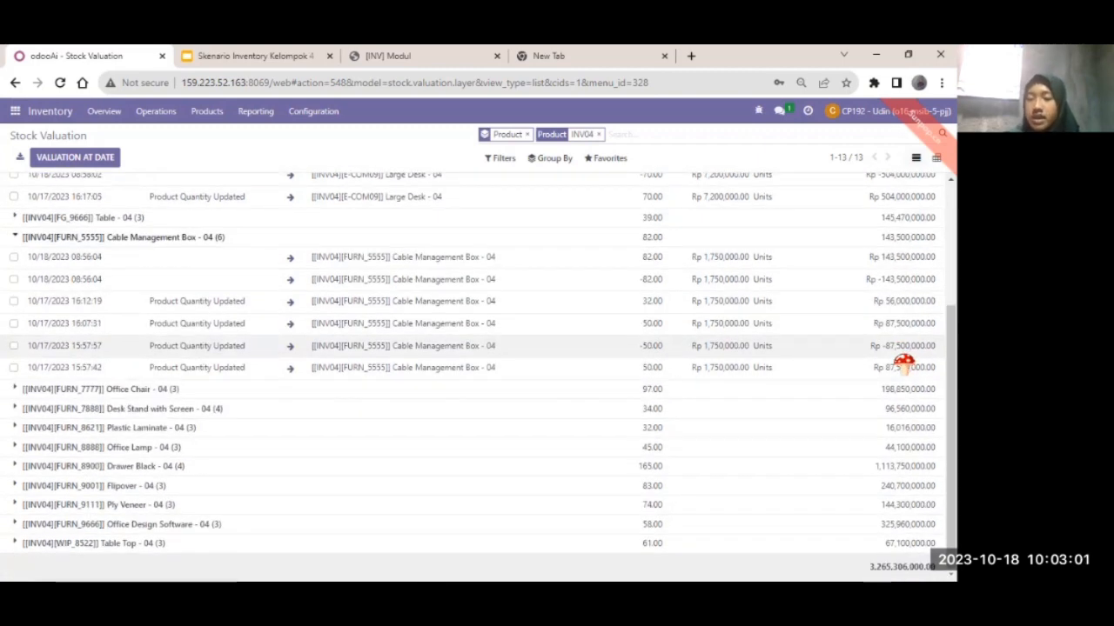
scroll(902, 359, "up", 3)
scroll(897, 361, "down", 3)
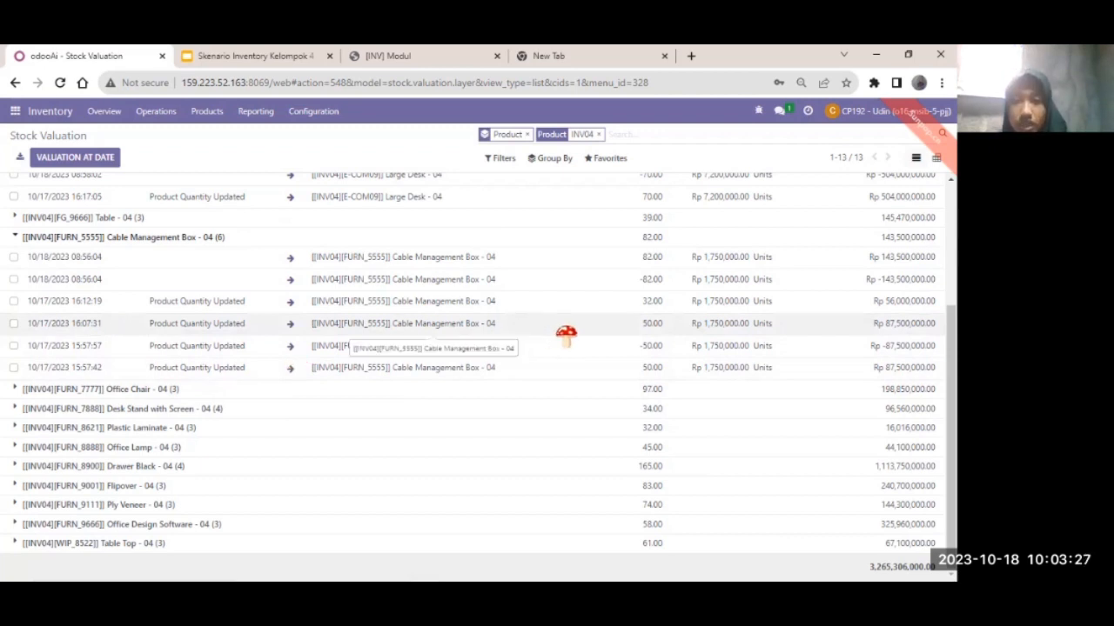
scroll(566, 331, "up", 3)
scroll(600, 296, "down", 1)
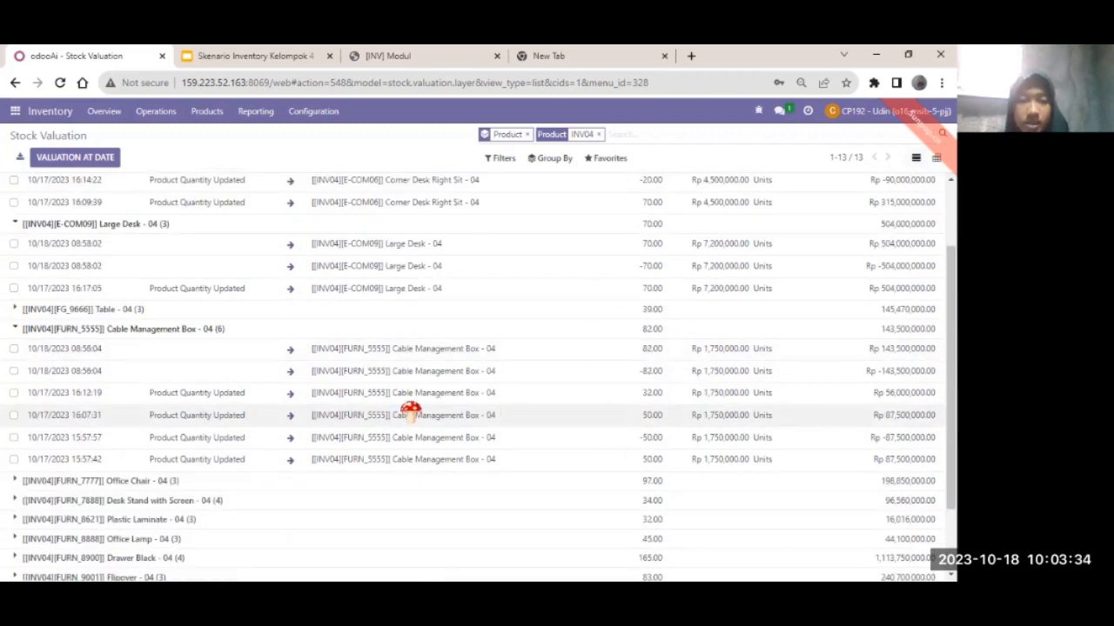
scroll(558, 390, "down", 1)
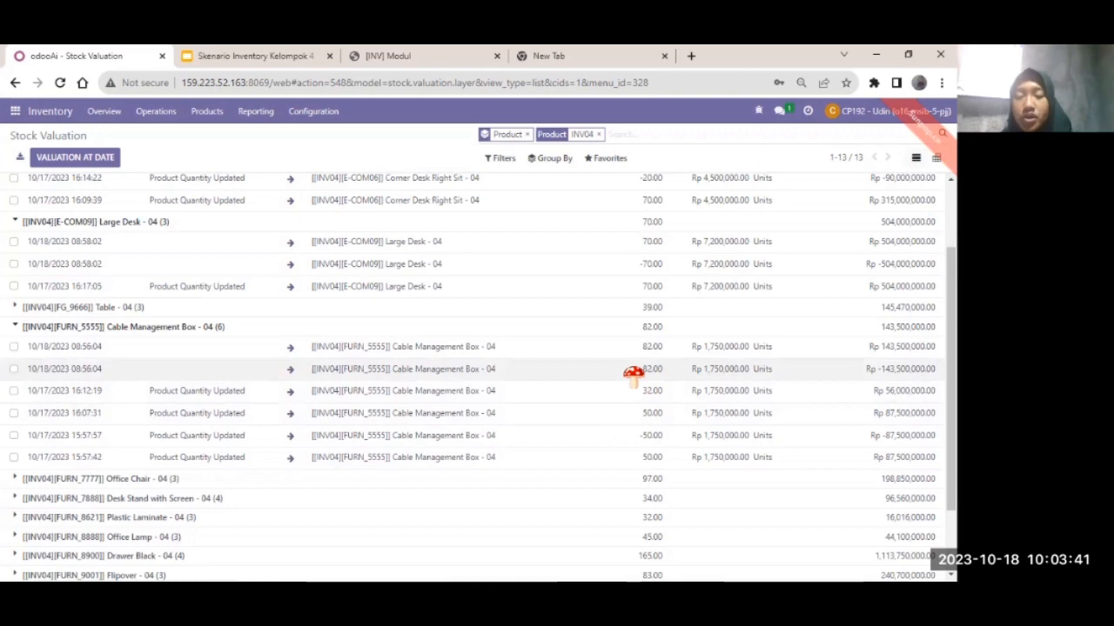
scroll(632, 375, "down", 1)
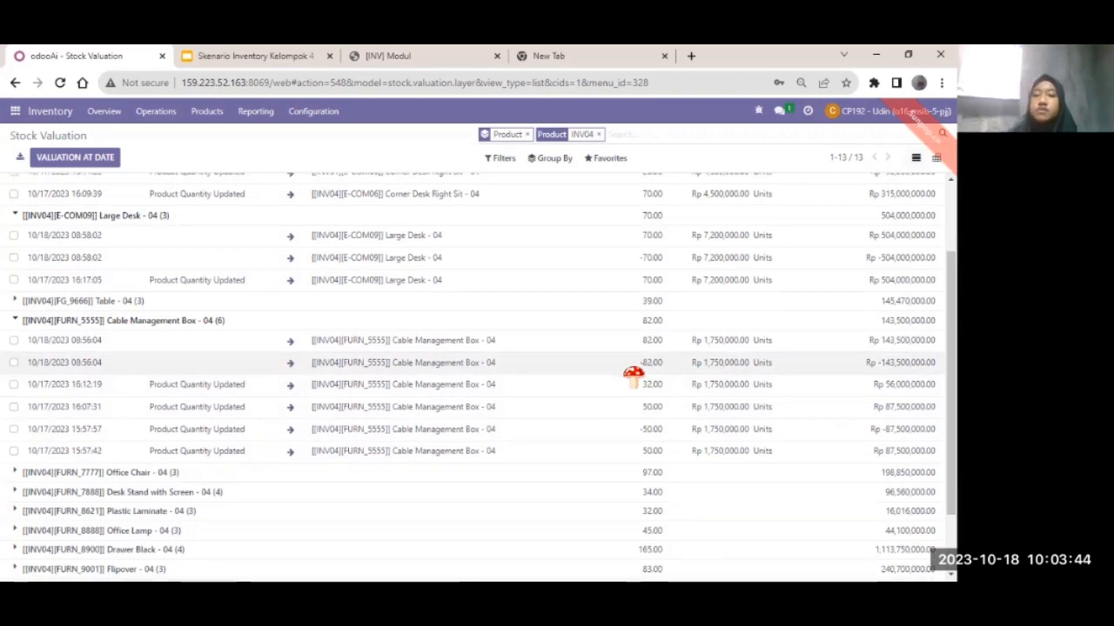
scroll(715, 369, "down", 1)
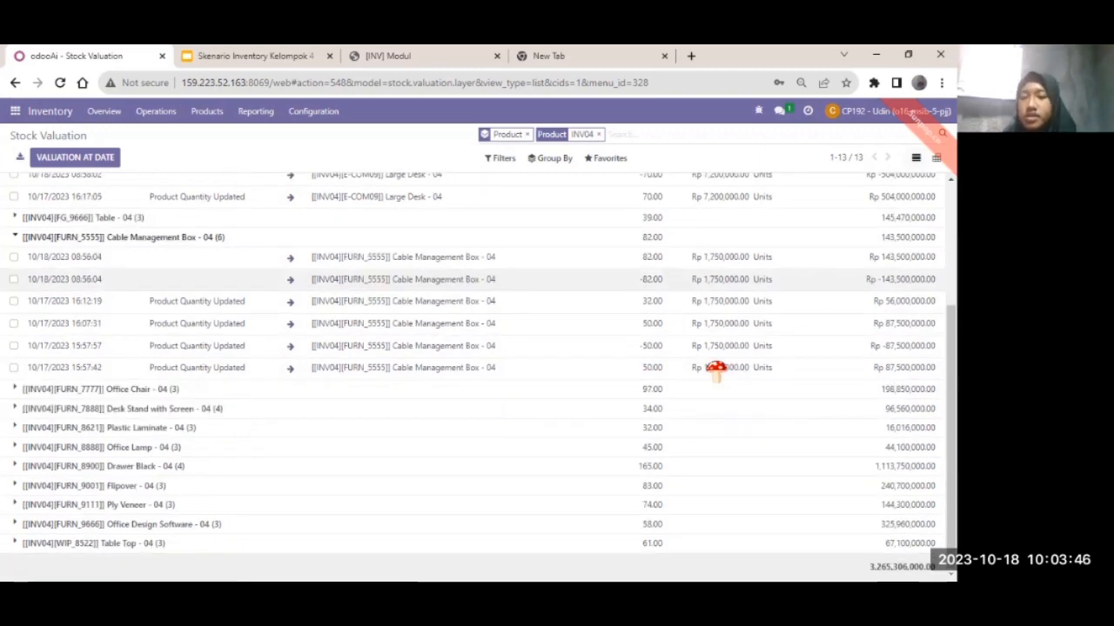
scroll(715, 369, "up", 2)
scroll(716, 369, "down", 2)
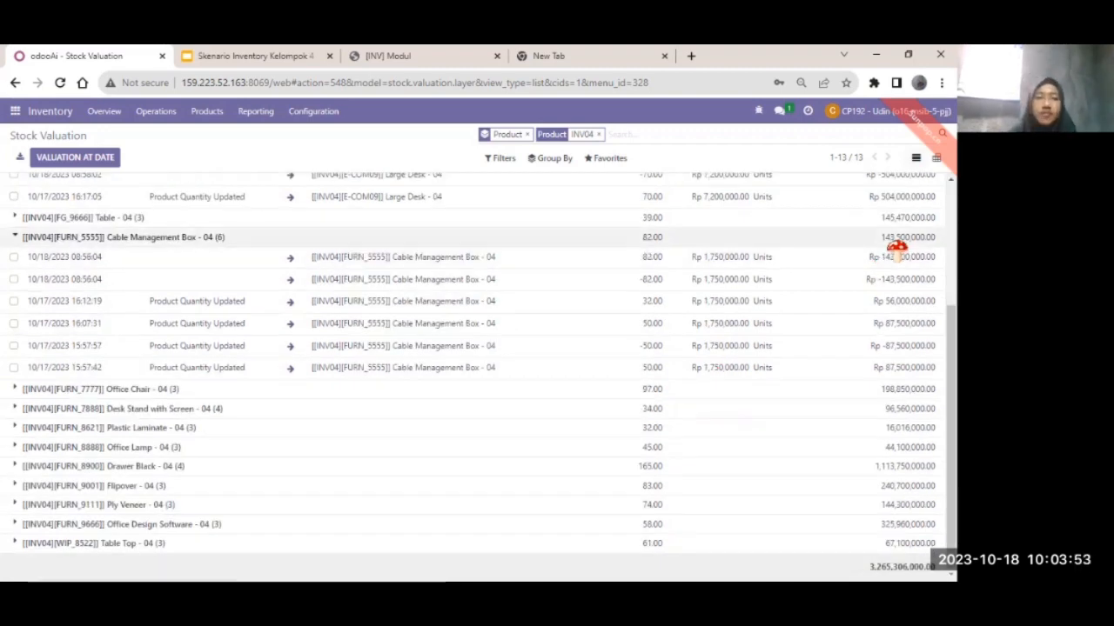
- Expand the Office Lamp, Plastic Laminate and Desk Stand with Screen valuation groups
left_click(240, 448)
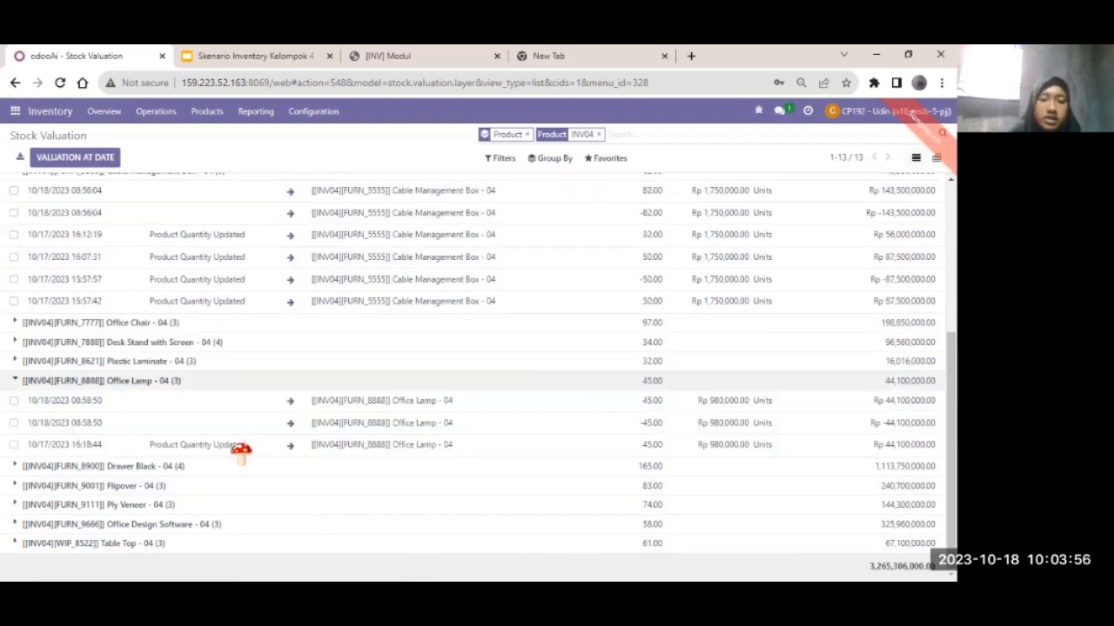
left_click(172, 366)
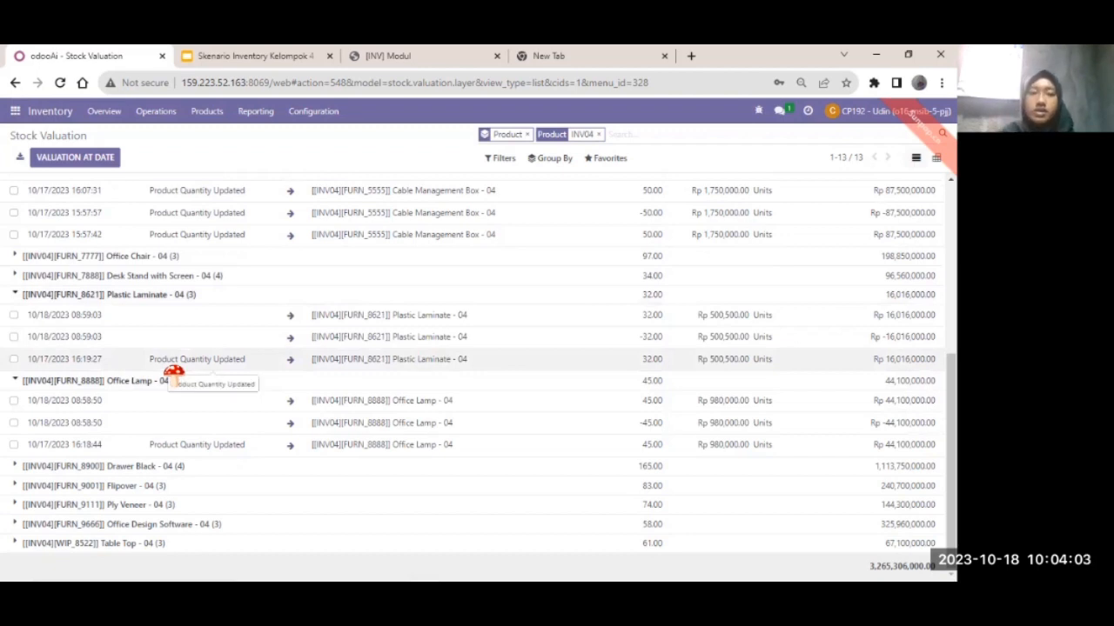
left_click(166, 277)
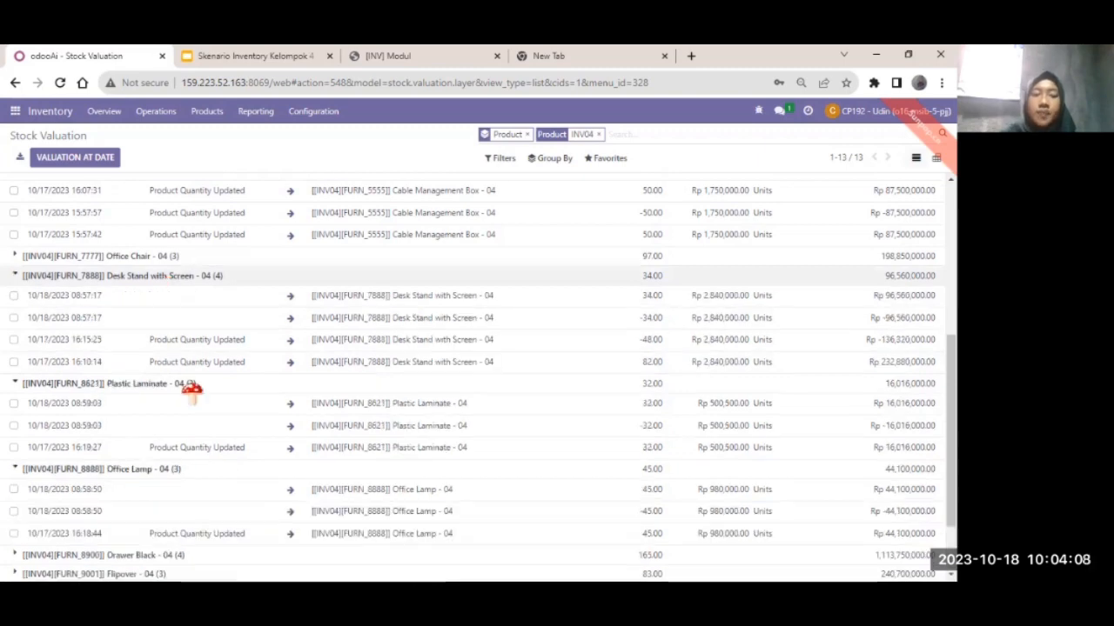
- Expand the Drawer Black, Flipover, Ply Veneer and Table Top - 04 valuation groups
scroll(191, 392, "down", 2)
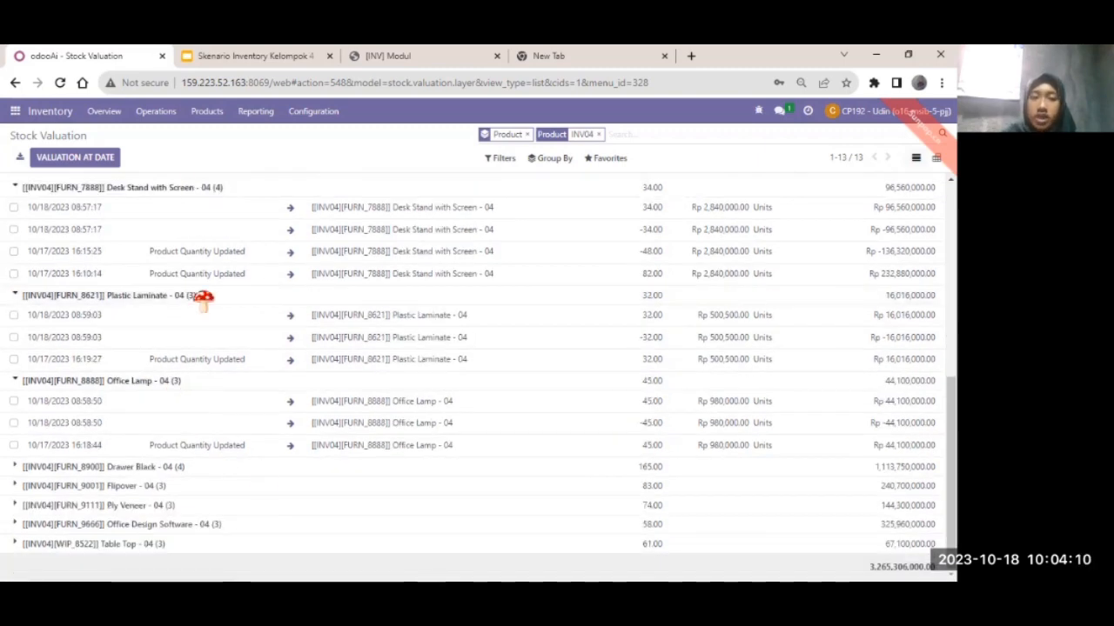
left_click(183, 471)
scroll(185, 471, "down", 2)
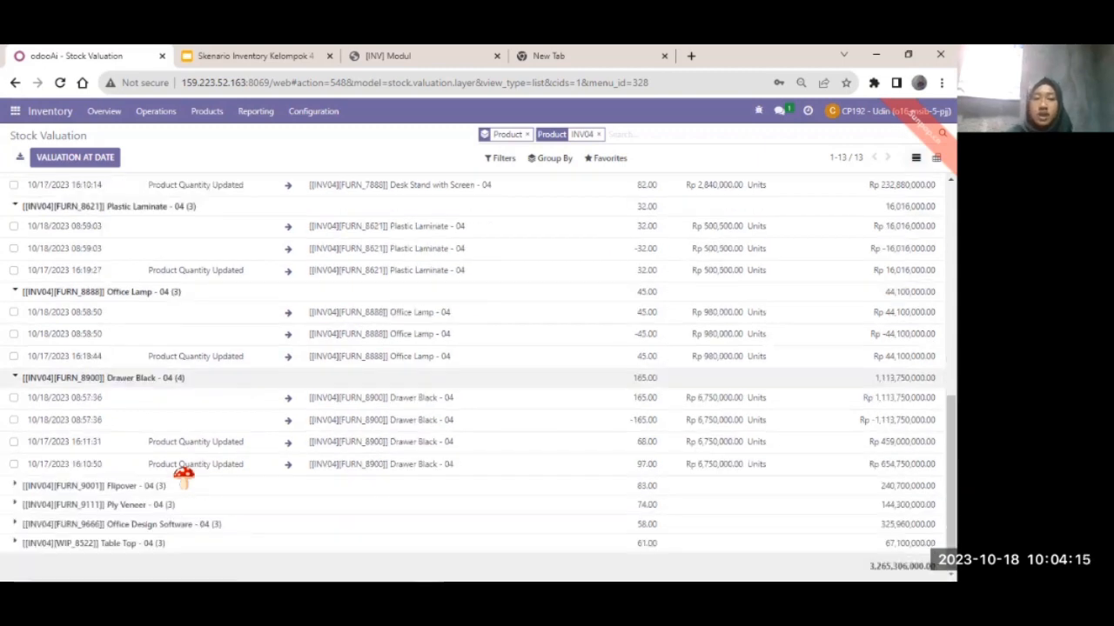
left_click(137, 485)
scroll(136, 487, "down", 2)
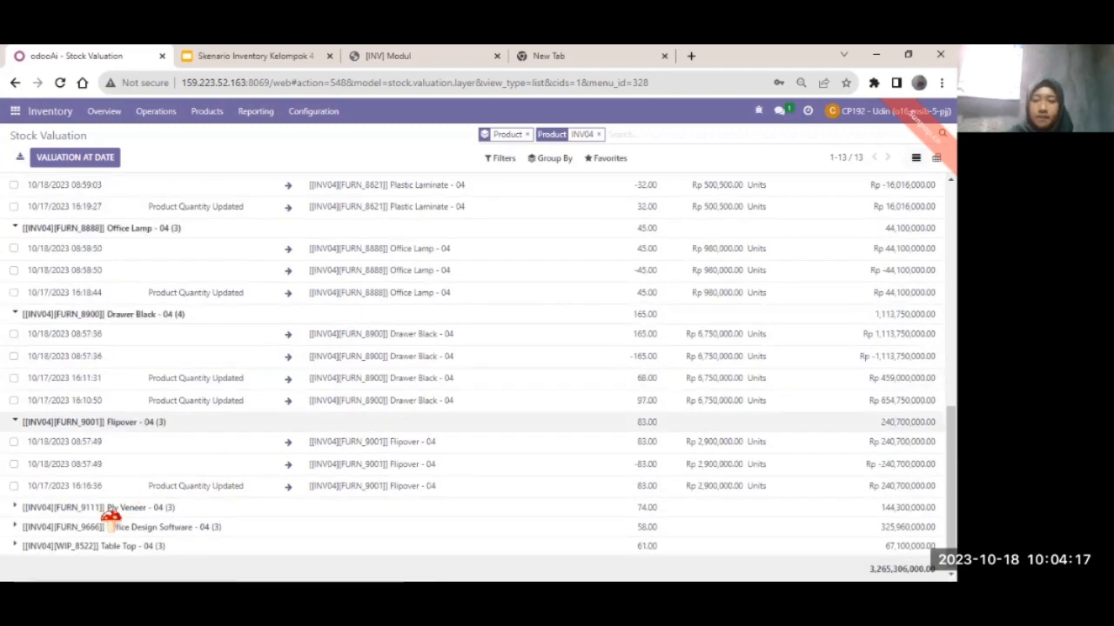
left_click(109, 512)
scroll(100, 530, "down", 2)
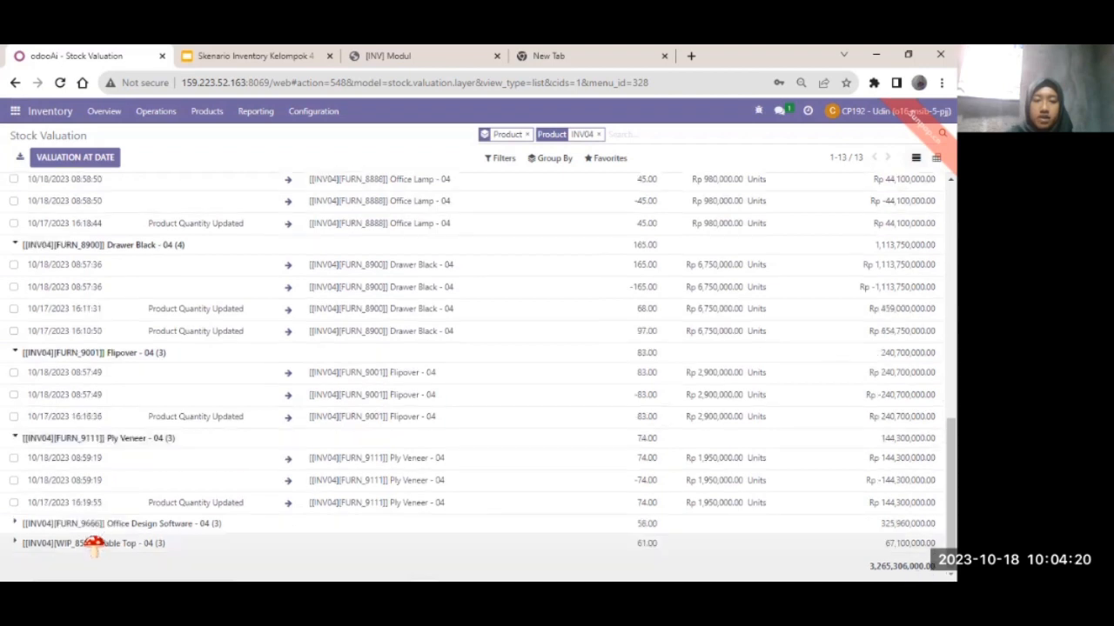
left_click(94, 542)
scroll(136, 350, "down", 2)
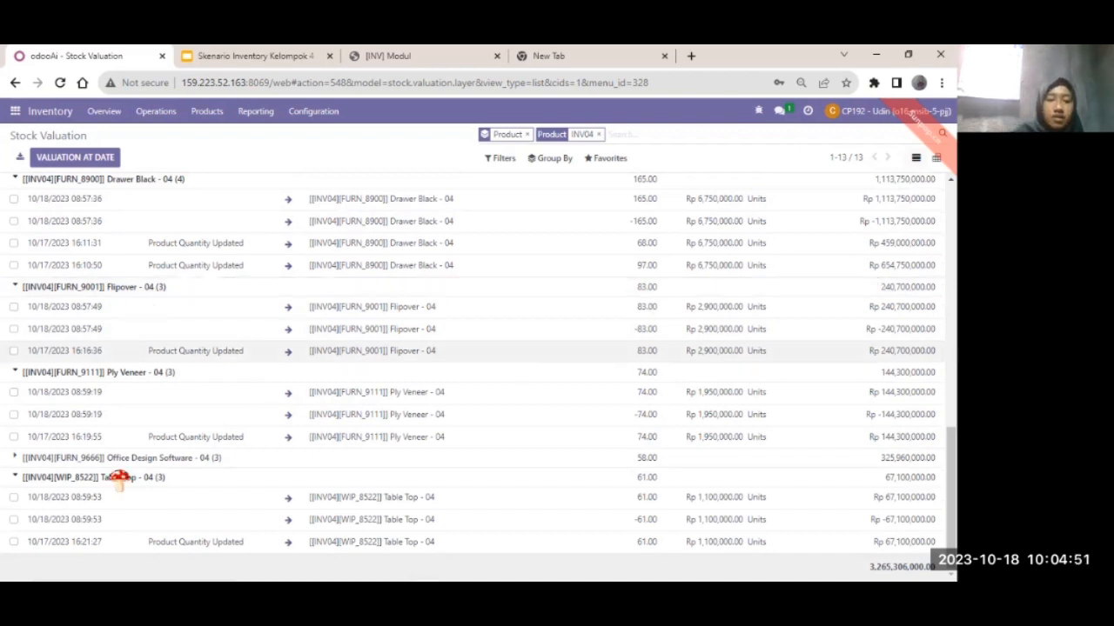
scroll(172, 447, "up", 10)
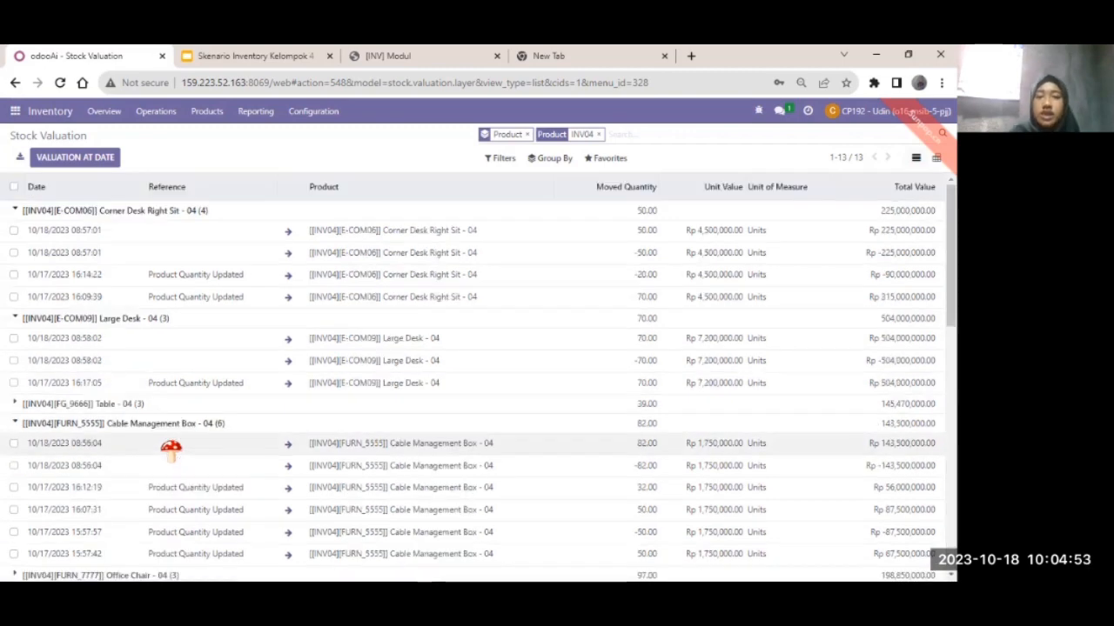